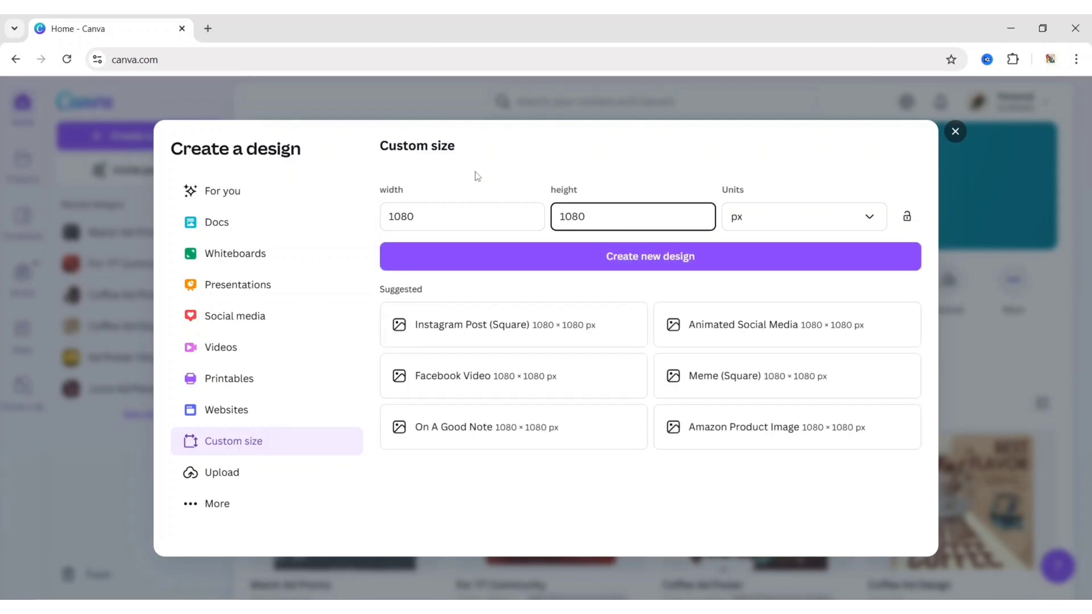
# Step: Create a new 1080 × 1080 px design and name it "Product Manipulation"
pyautogui.click(639, 259)
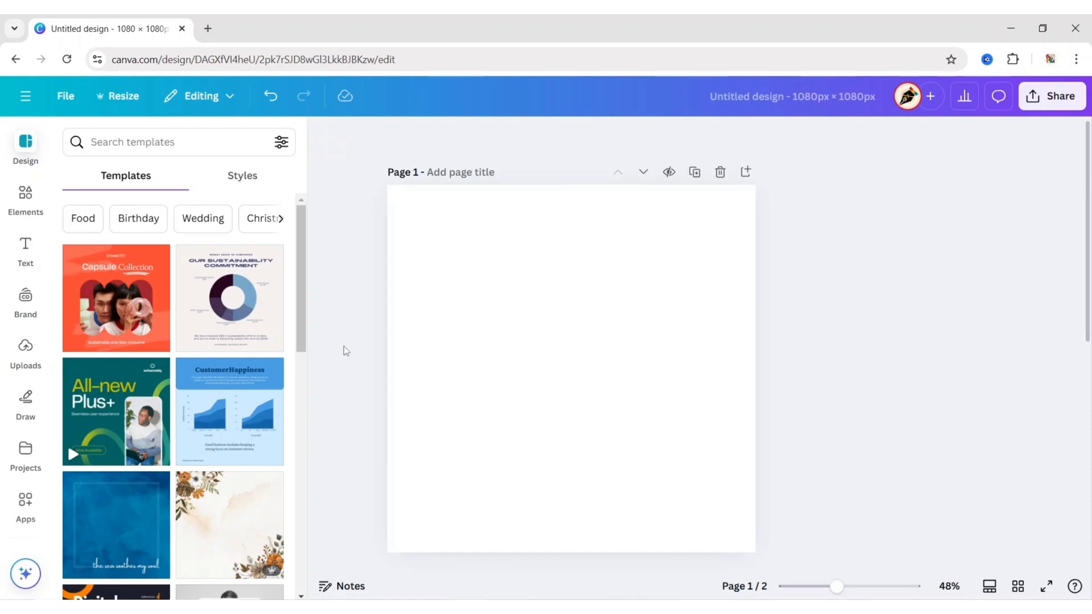
pyautogui.click(344, 346)
pyautogui.click(784, 96)
pyautogui.write('Product')
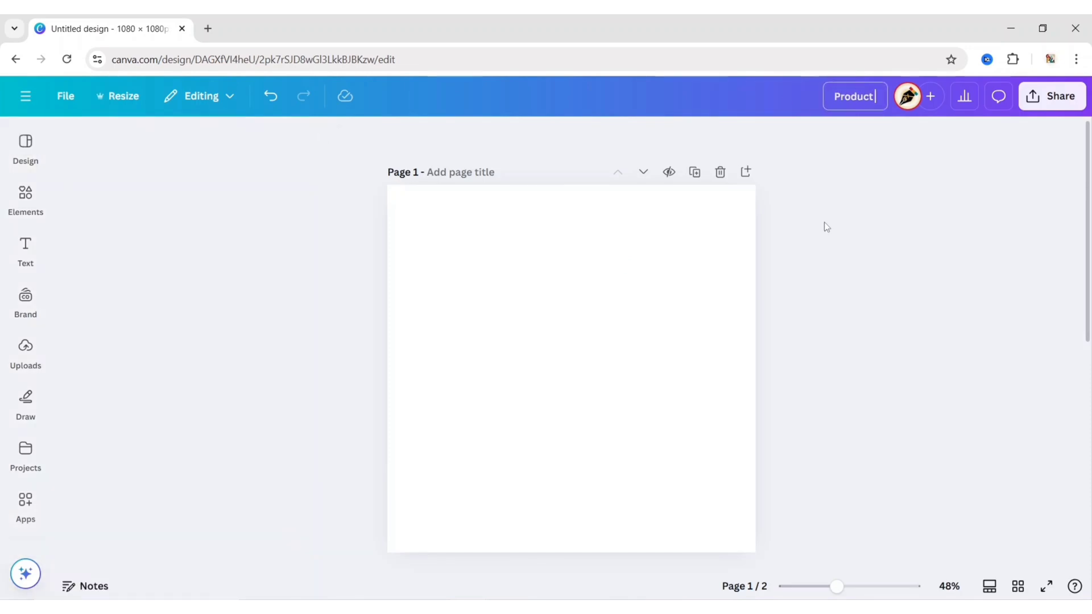
pyautogui.write(' Manipulation')
pyautogui.press('Return')
# Step: Add the uploaded photo of the green Starbucks frappé cup to the page
pyautogui.click(27, 353)
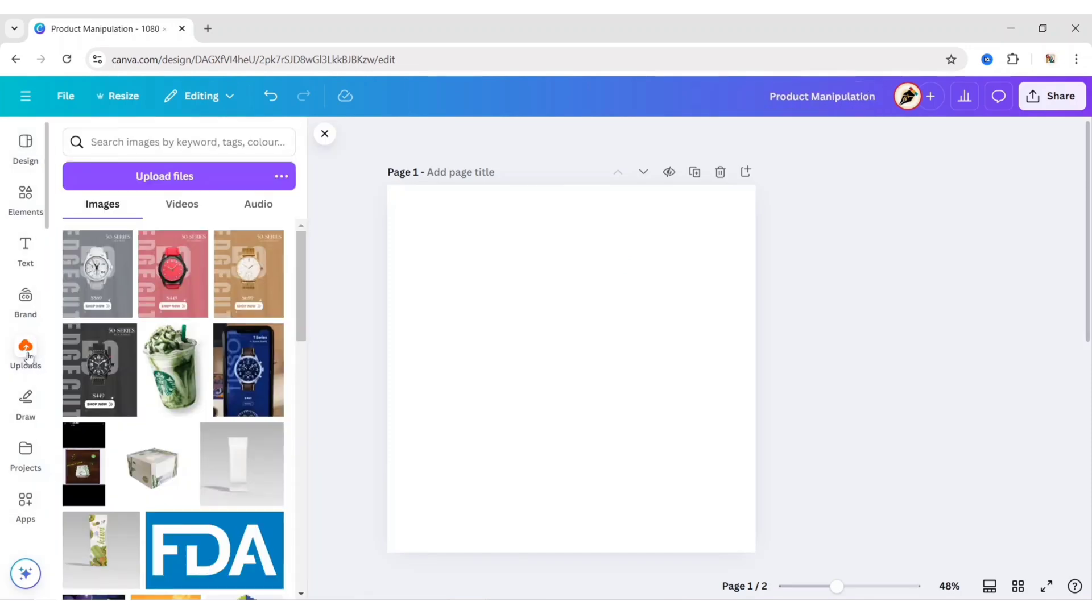
pyautogui.click(169, 373)
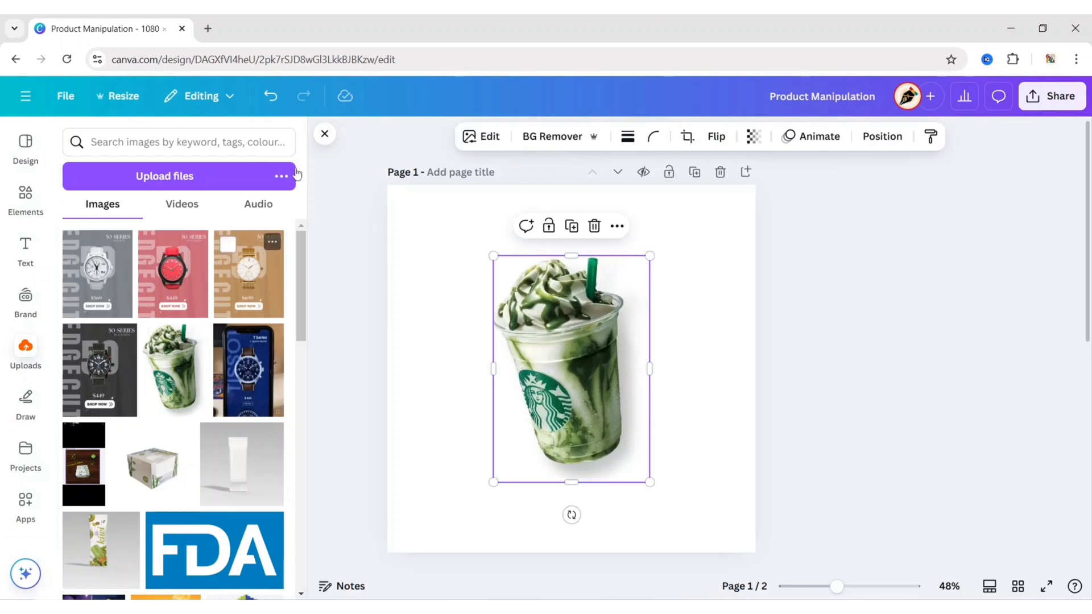
pyautogui.click(324, 134)
# Step: Set the page background to the dark green from the document colours
pyautogui.click(431, 297)
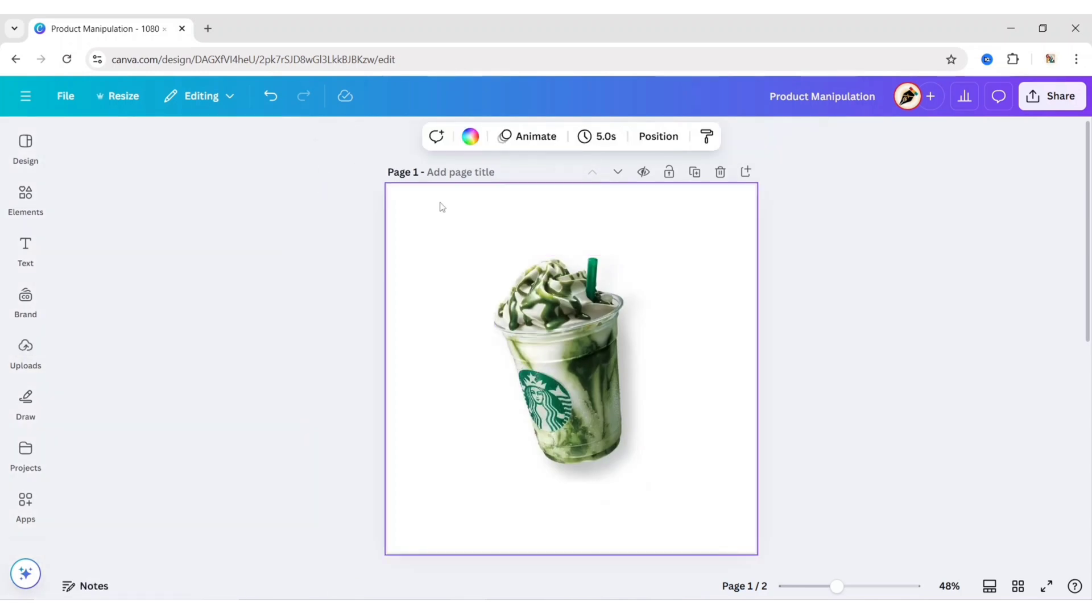
pyautogui.click(470, 138)
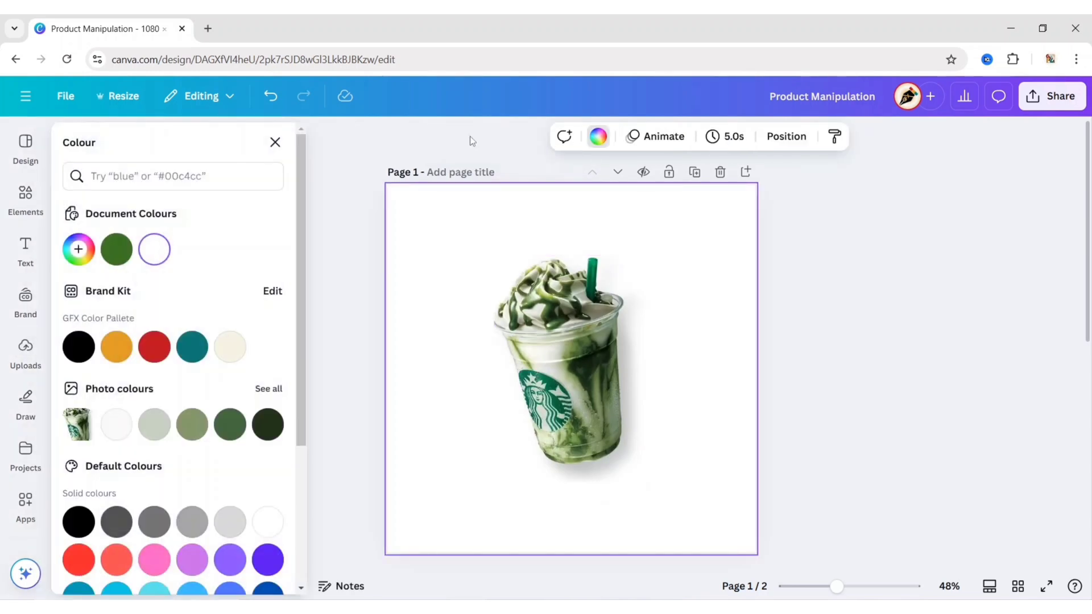
pyautogui.click(116, 249)
pyautogui.click(275, 142)
# Step: Remove the cup photo's background, then shrink the cup and move it to the upper left of the page
pyautogui.click(541, 412)
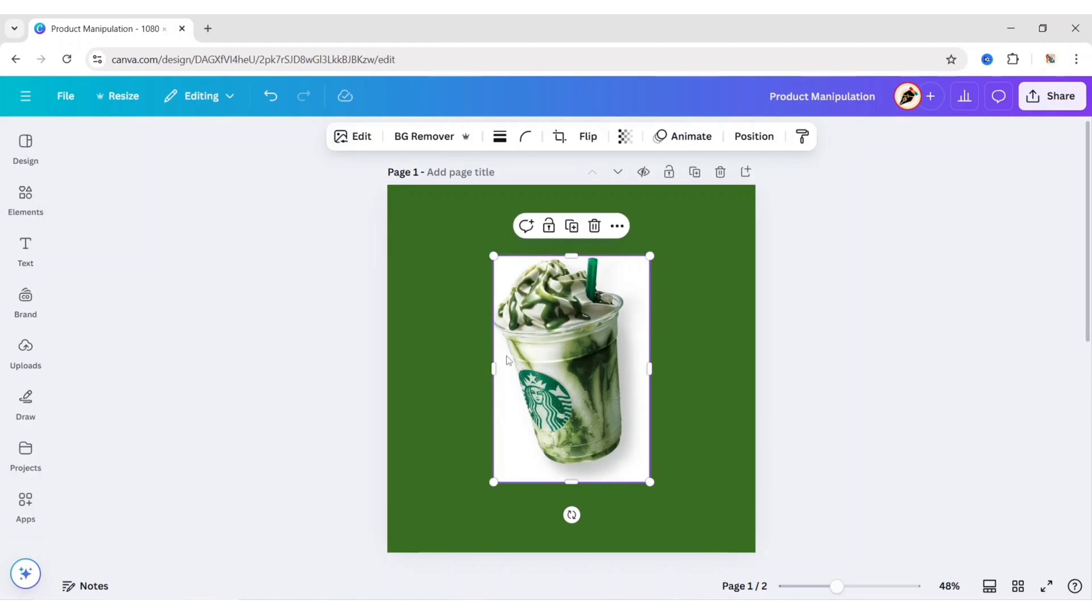
pyautogui.click(413, 145)
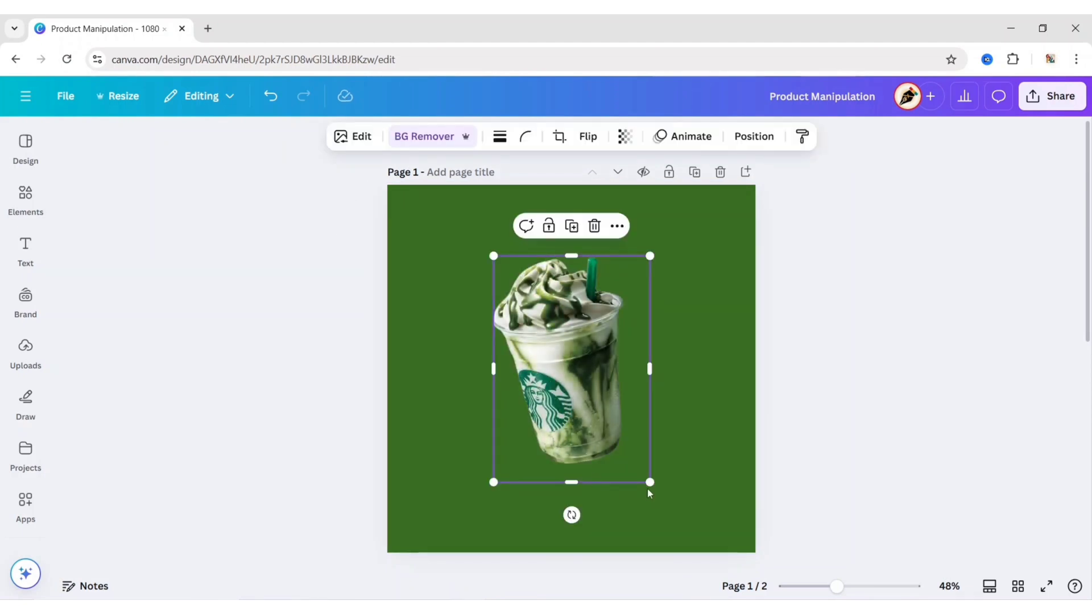
pyautogui.moveTo(628, 441); pyautogui.dragTo(606, 397)
pyautogui.moveTo(546, 319); pyautogui.dragTo(494, 288)
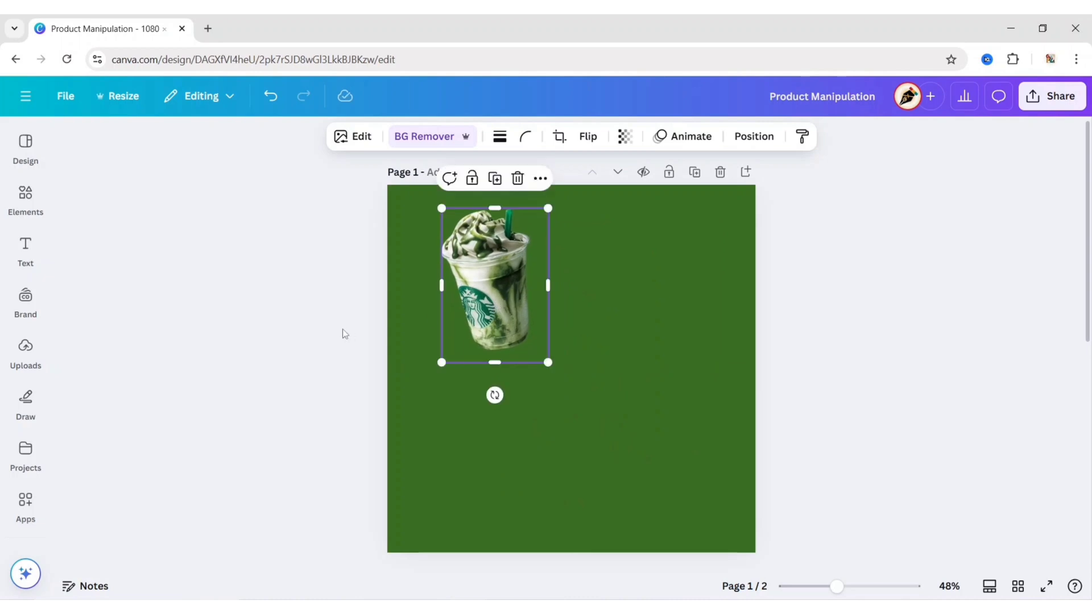
pyautogui.click(341, 332)
# Step: Search the graphics elements for "podium product display" and show more items like the 3d white podium product display
pyautogui.click(26, 199)
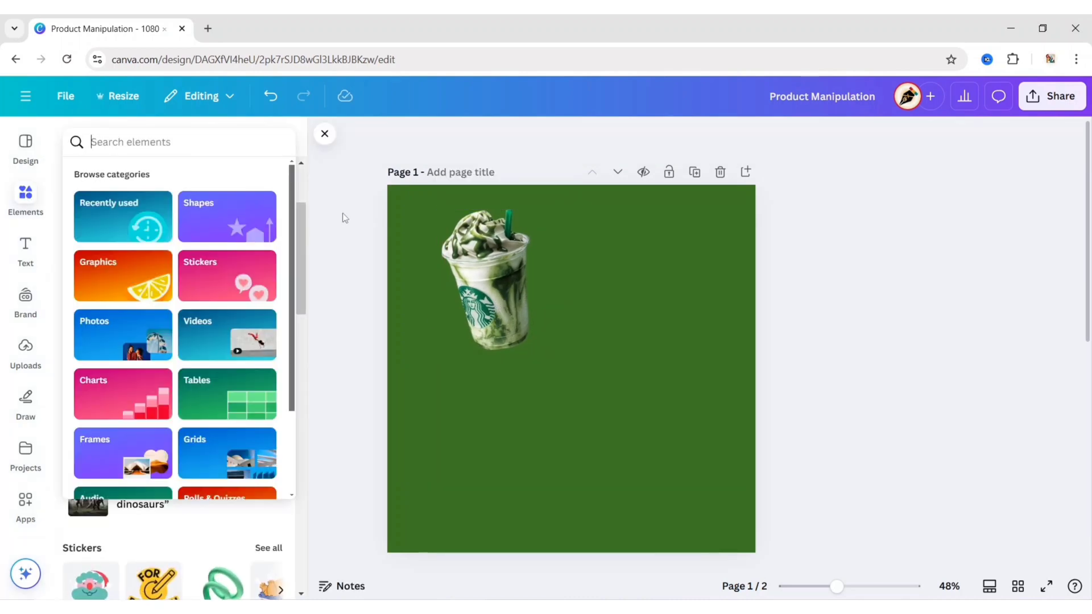
pyautogui.write('podium product display')
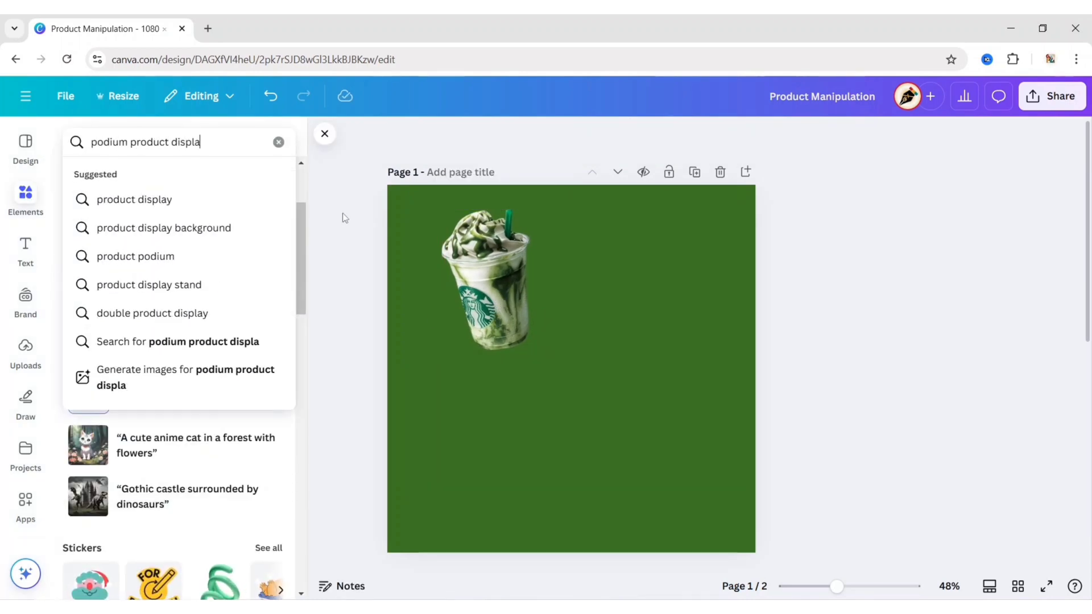
pyautogui.press('Return')
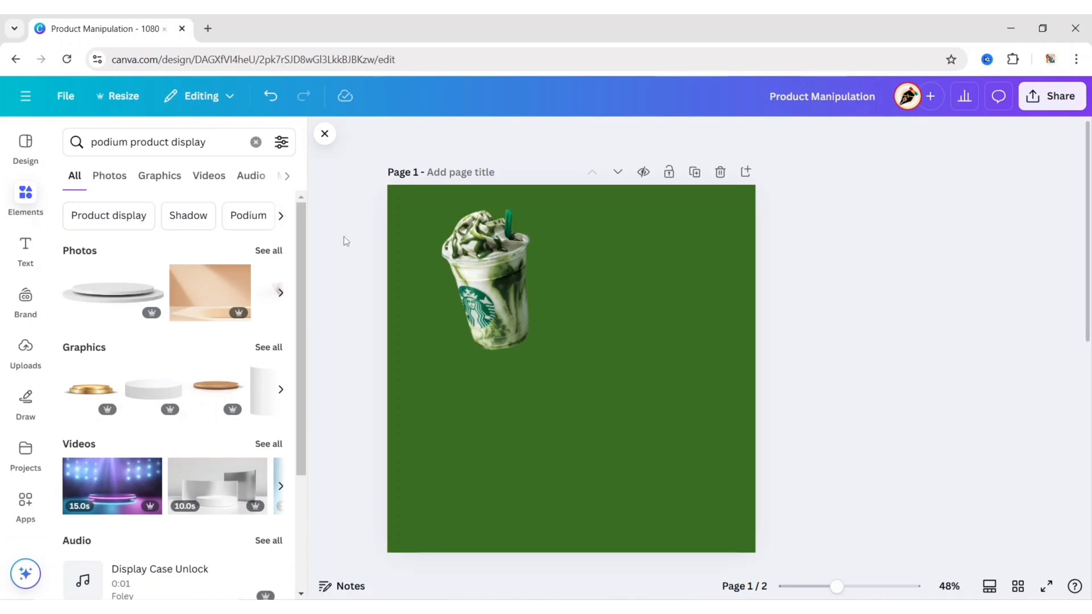
pyautogui.click(148, 180)
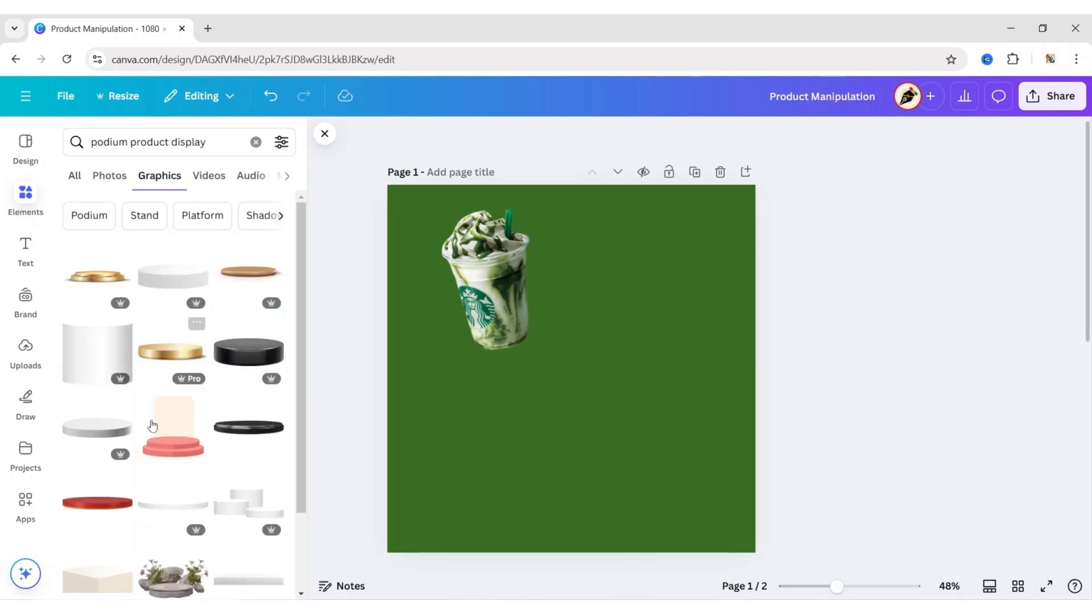
pyautogui.click(271, 479)
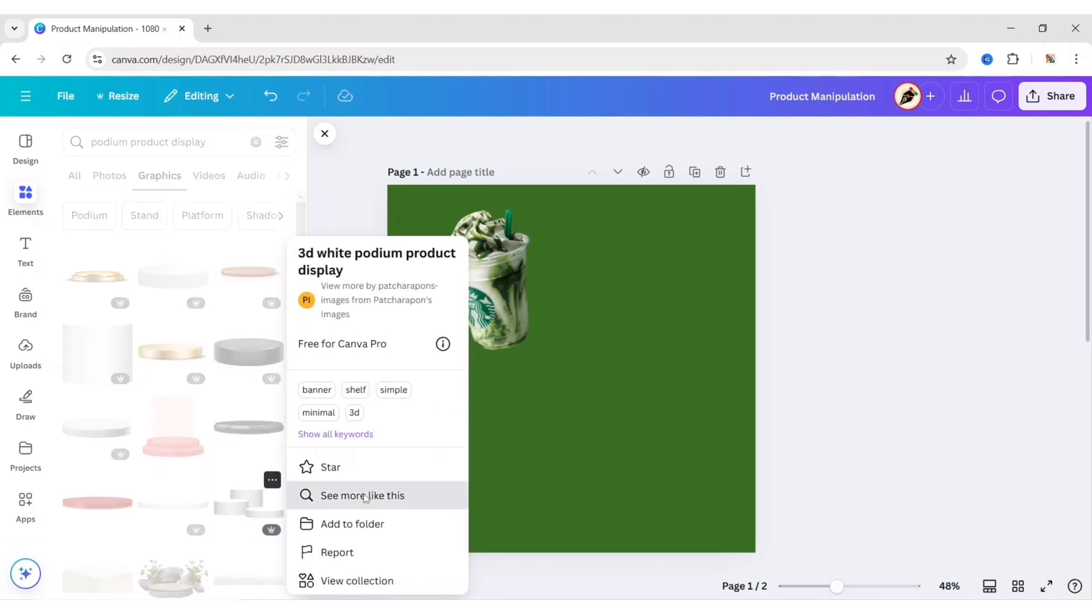
pyautogui.click(365, 497)
# Step: Add the pink hexagonal podium with two spheres from the recommendations to the page
pyautogui.scroll(-12, 176, 442)
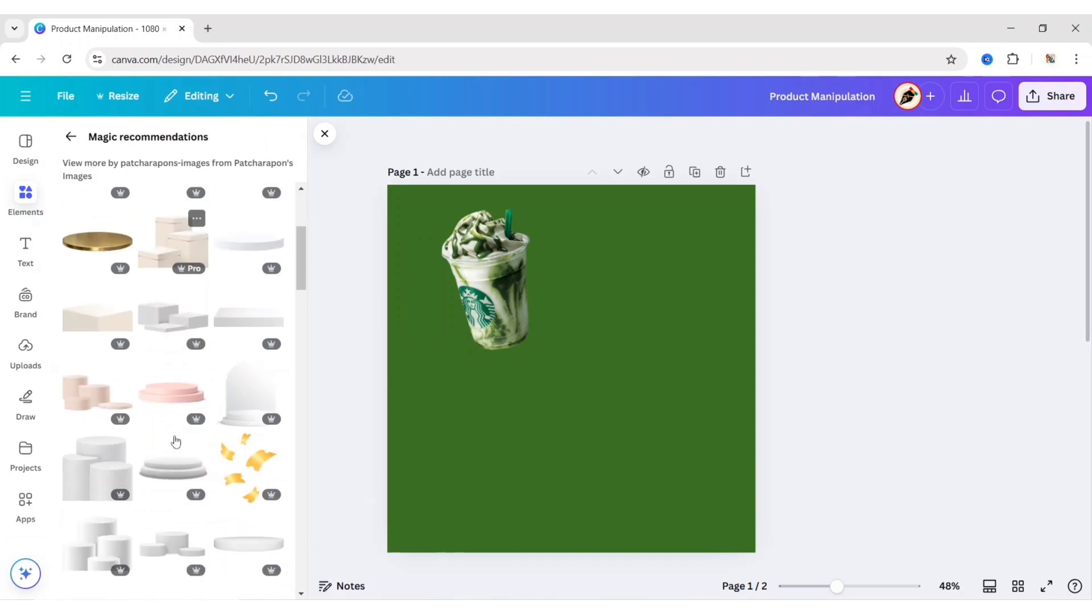
pyautogui.scroll(-10, 176, 441)
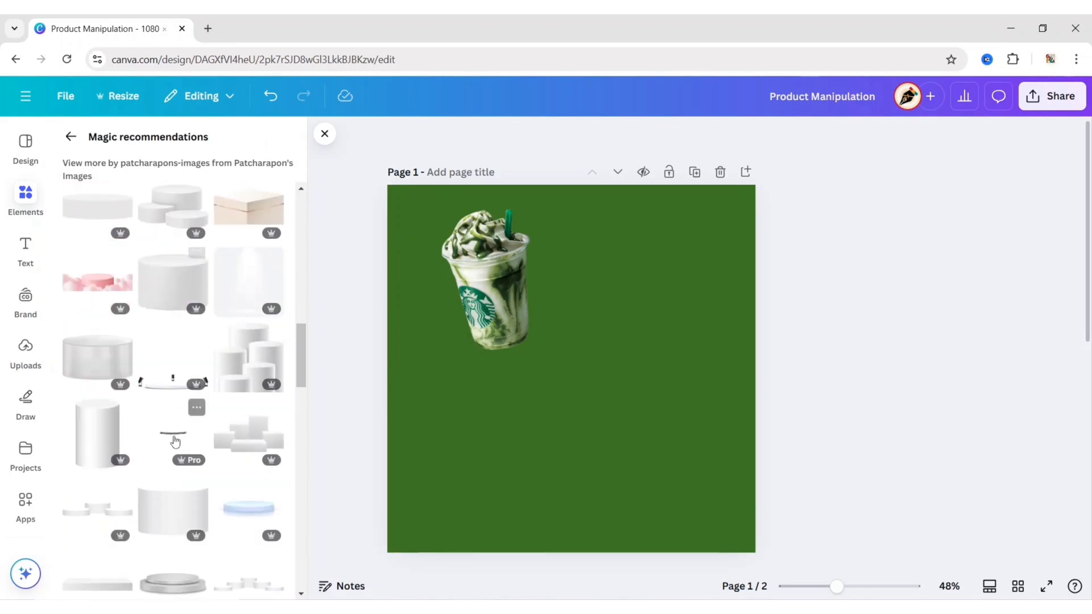
pyautogui.scroll(-3, 175, 441)
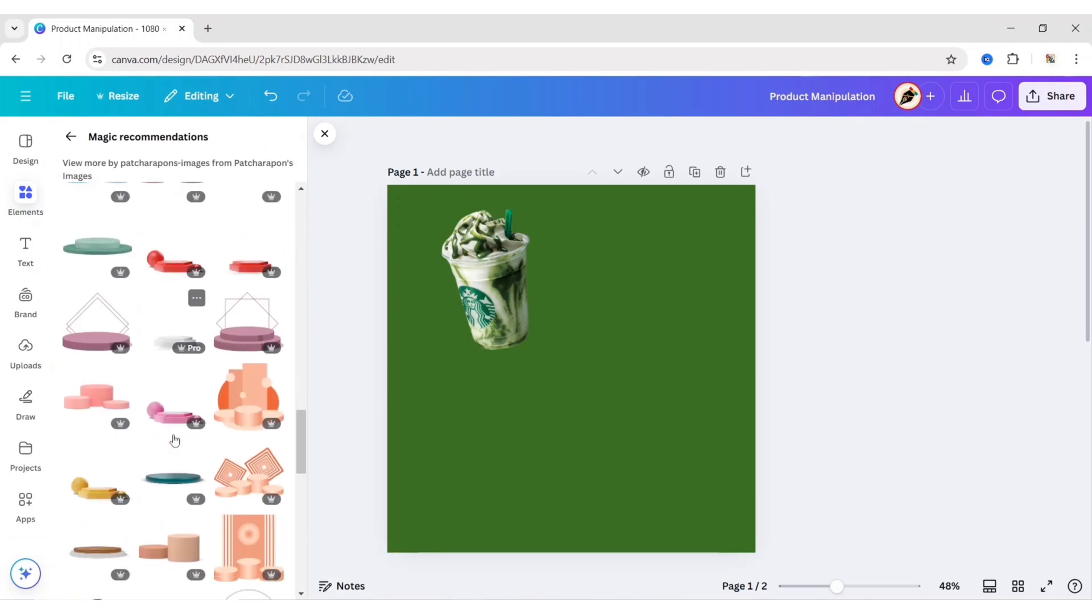
pyautogui.click(170, 419)
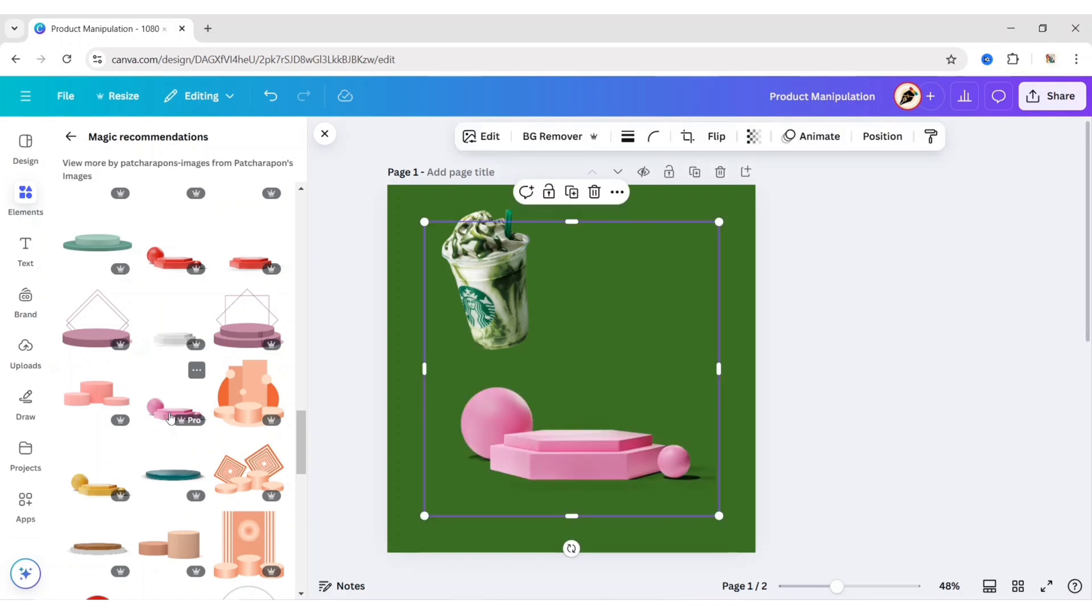
pyautogui.click(323, 135)
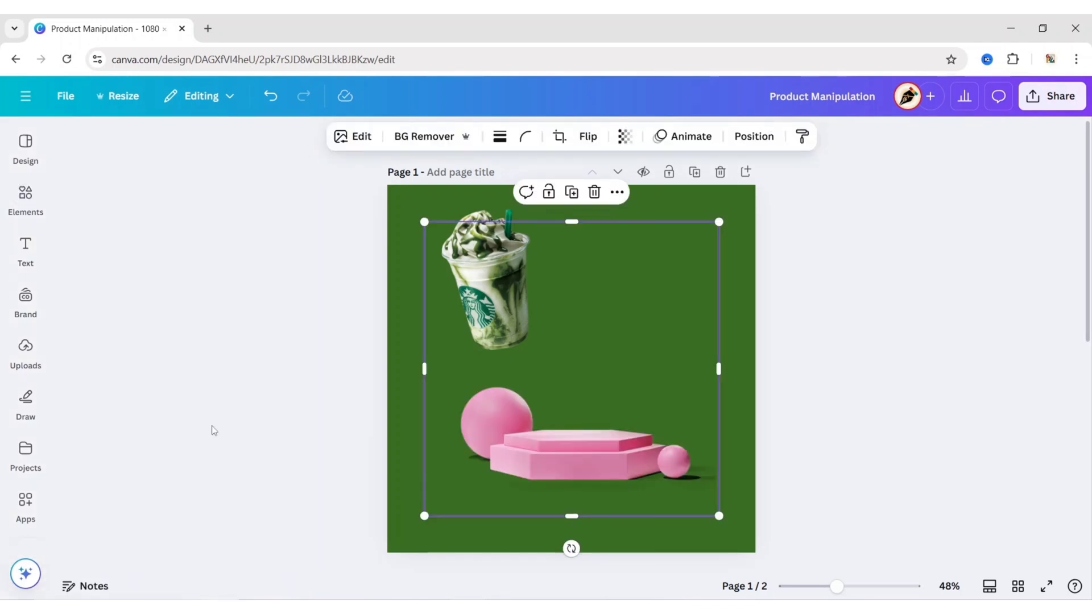
# Step: Apply a custom Duotone effect to the podium with the highlights colour #0E5012
pyautogui.click(363, 138)
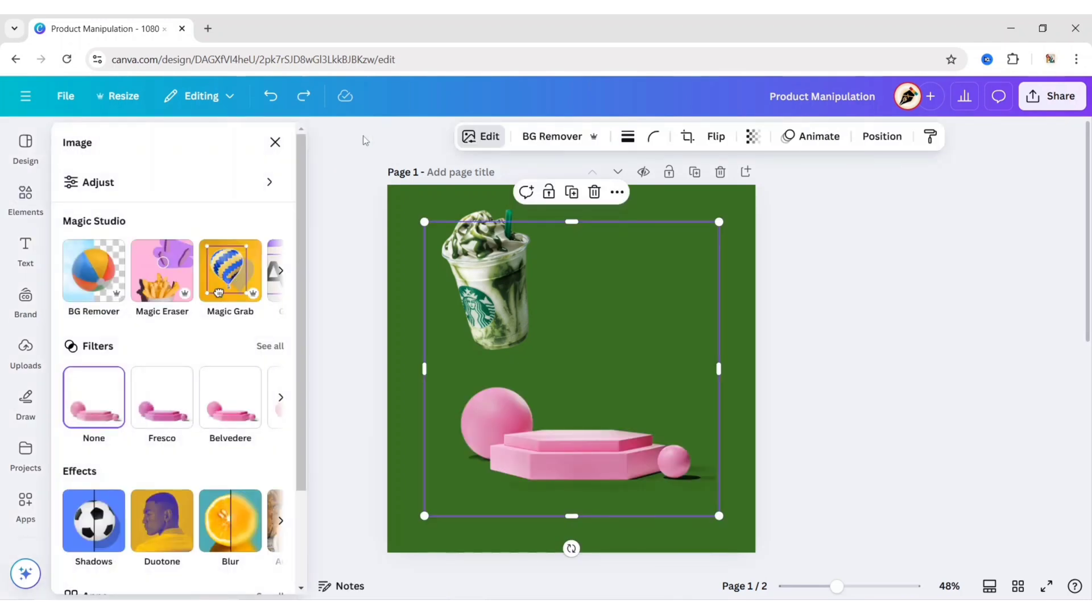
pyautogui.scroll(-3, 176, 413)
pyautogui.click(149, 407)
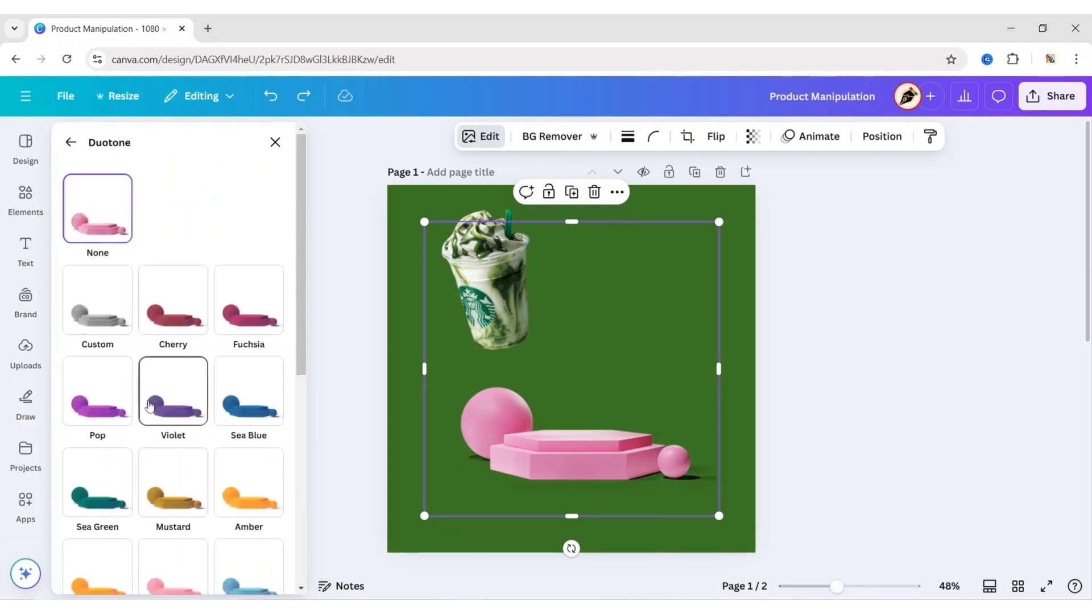
pyautogui.click(106, 305)
pyautogui.click(273, 374)
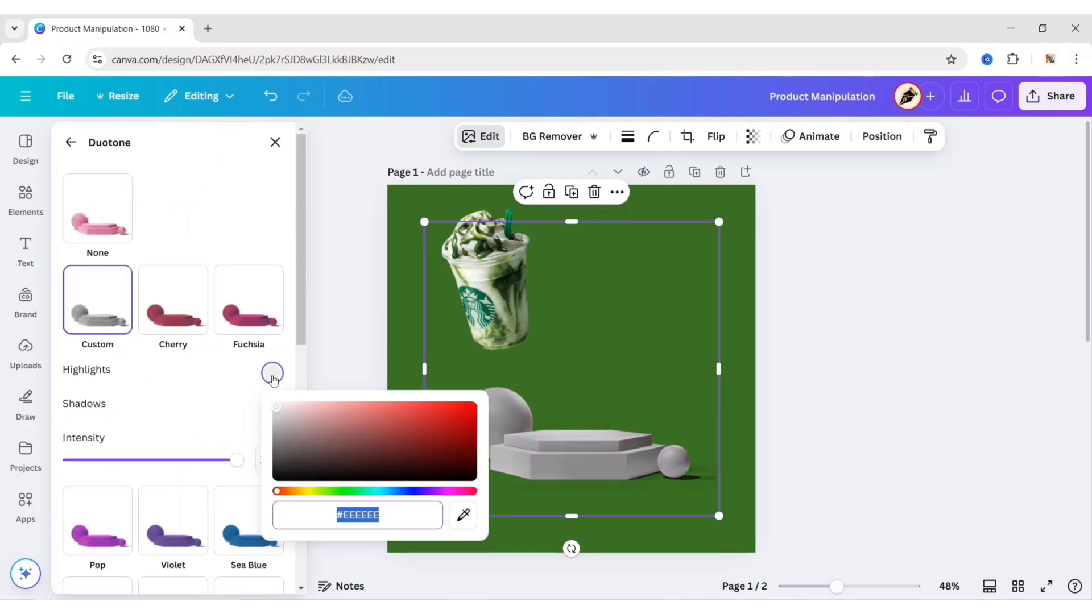
pyautogui.write('#0E5012')
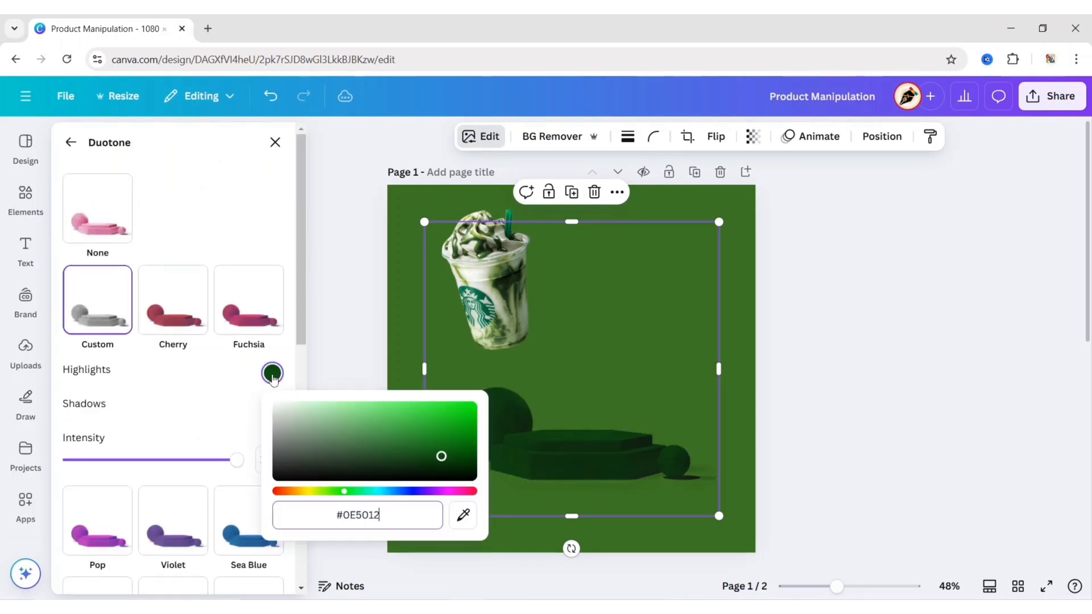
pyautogui.hotkey('ctrl', 'a')
pyautogui.click(229, 392)
# Step: Set the podium's Duotone shadows colour to #CCE060
pyautogui.click(273, 407)
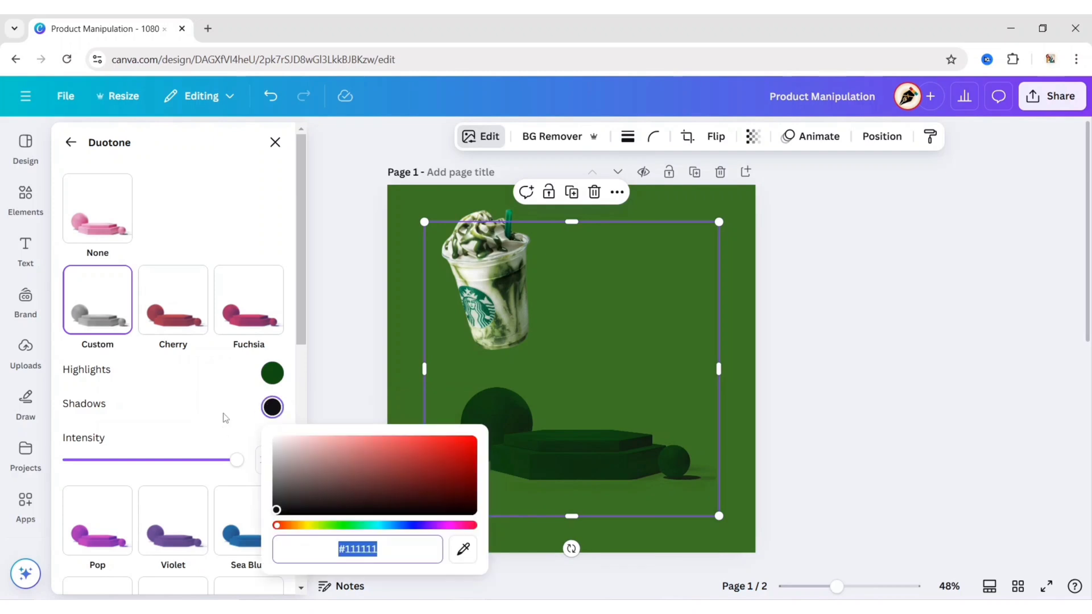
pyautogui.write('#CCE060')
pyautogui.click(224, 417)
pyautogui.click(275, 142)
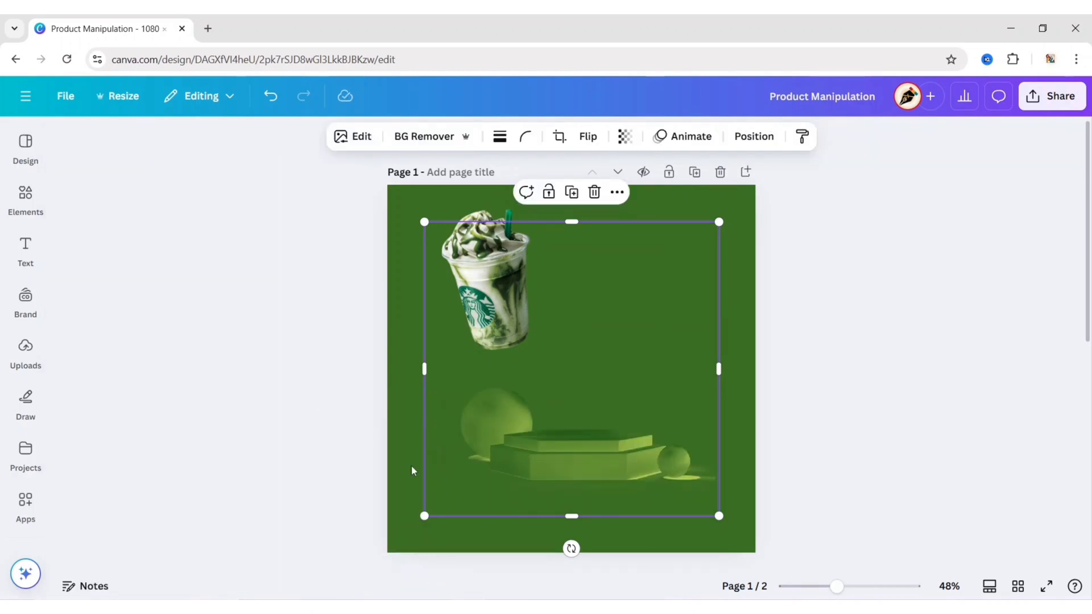
# Step: Move the podium down to the page's bottom edge and place the cup horizontally centred on top of it
pyautogui.moveTo(580, 466); pyautogui.dragTo(575, 534)
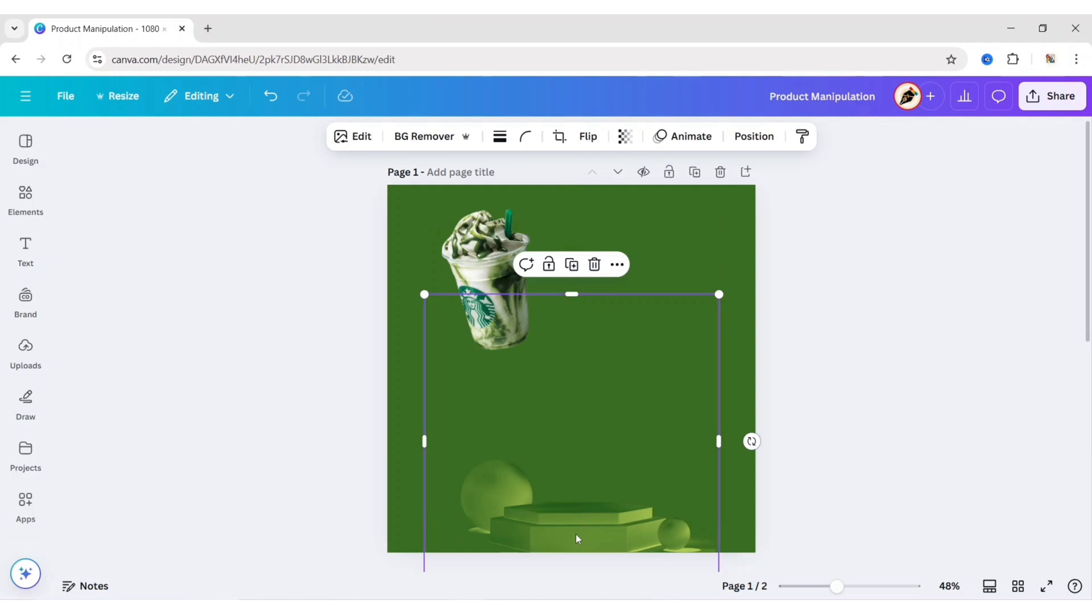
pyautogui.click(295, 441)
pyautogui.moveTo(469, 299); pyautogui.dragTo(548, 464)
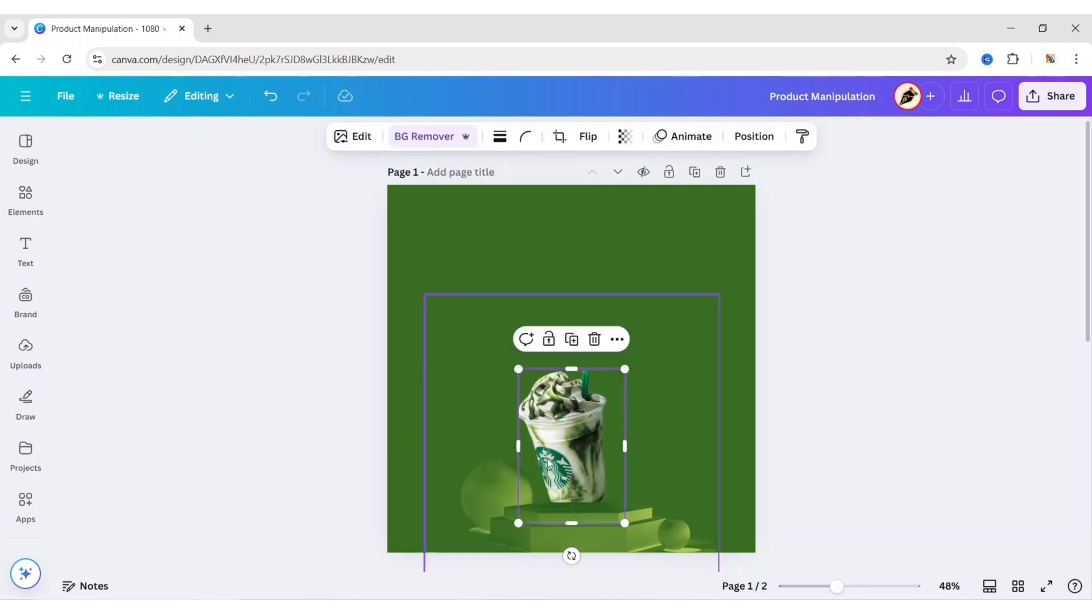
pyautogui.click(750, 137)
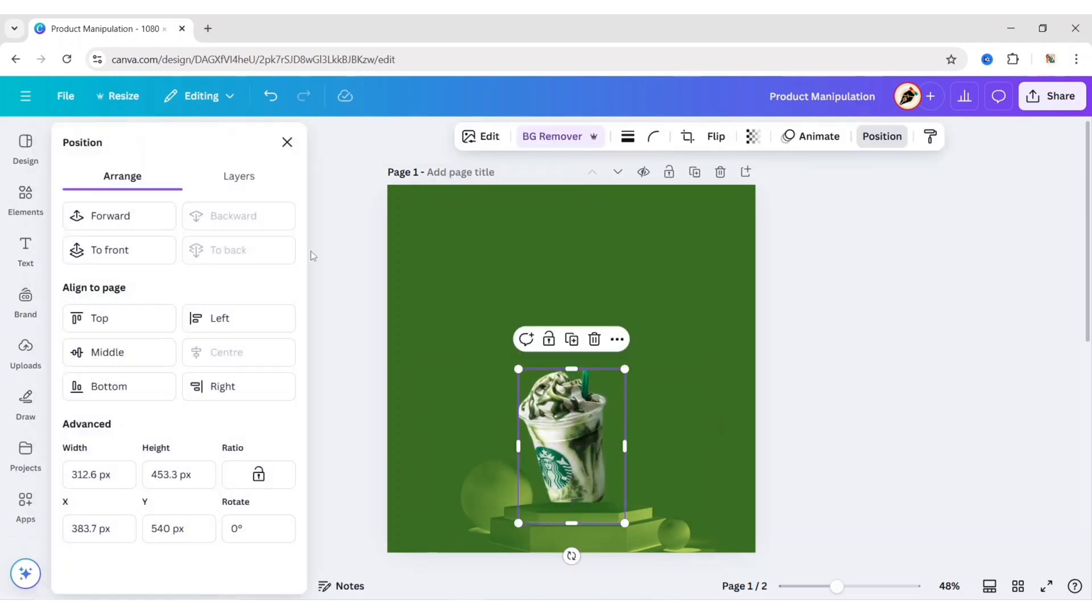
pyautogui.click(287, 142)
# Step: Enlarge the cup, tilt it counter-clockwise and position it so its base rests on the podium
pyautogui.moveTo(571, 556); pyautogui.dragTo(594, 554)
pyautogui.moveTo(501, 383); pyautogui.dragTo(449, 293)
pyautogui.moveTo(521, 426); pyautogui.dragTo(554, 422)
pyautogui.moveTo(620, 281); pyautogui.dragTo(615, 290)
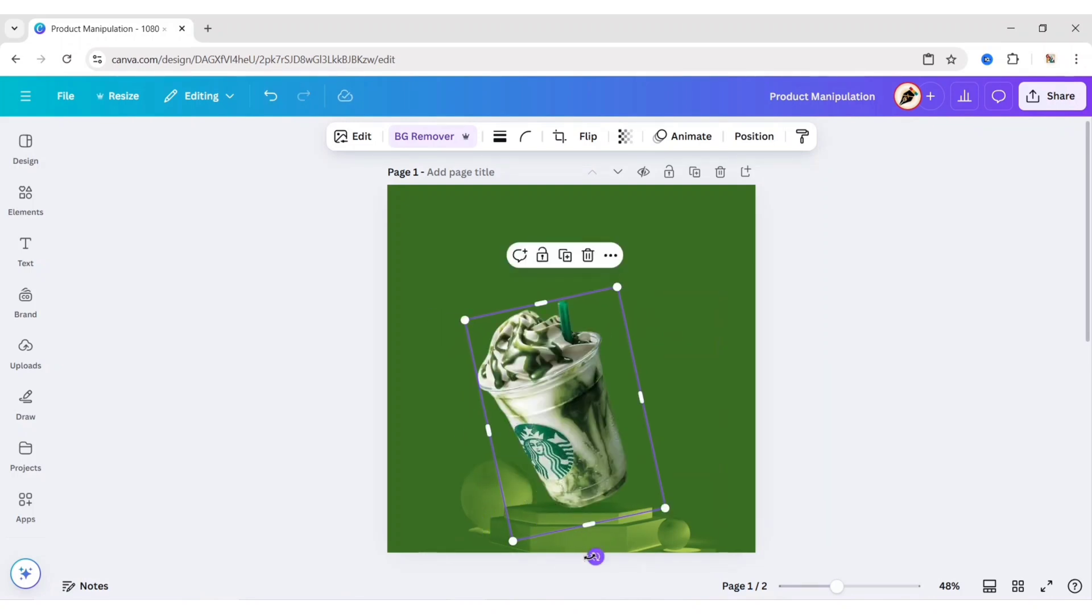
pyautogui.moveTo(593, 556); pyautogui.dragTo(601, 554)
pyautogui.moveTo(574, 460); pyautogui.dragTo(571, 461)
pyautogui.click(281, 372)
# Step: Search the graphics elements for "splash" and add the red circular liquid splash to the page
pyautogui.click(34, 213)
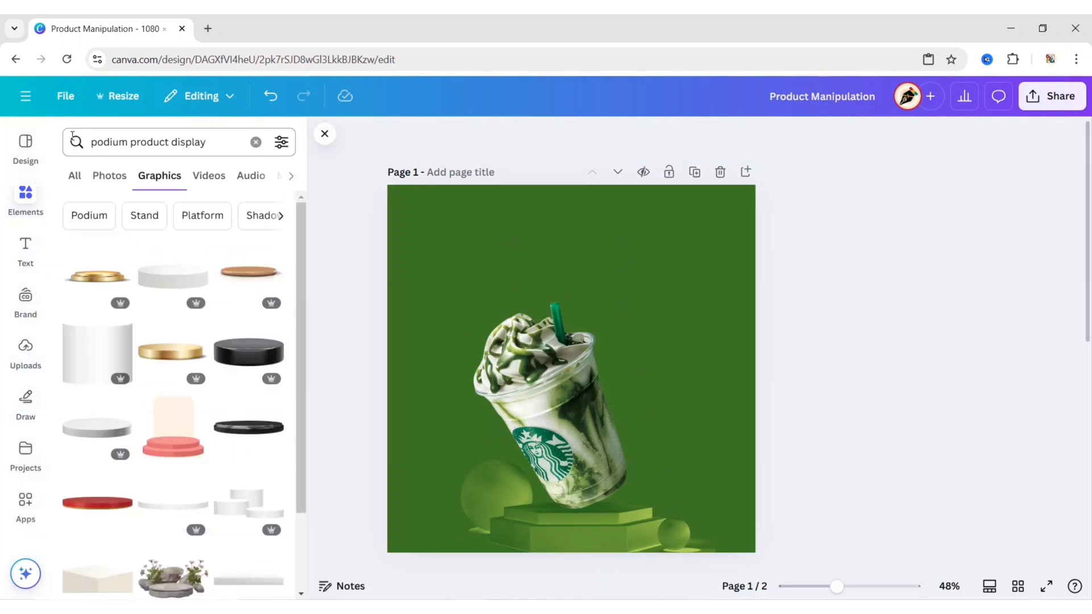
pyautogui.click(256, 141)
pyautogui.write('splash')
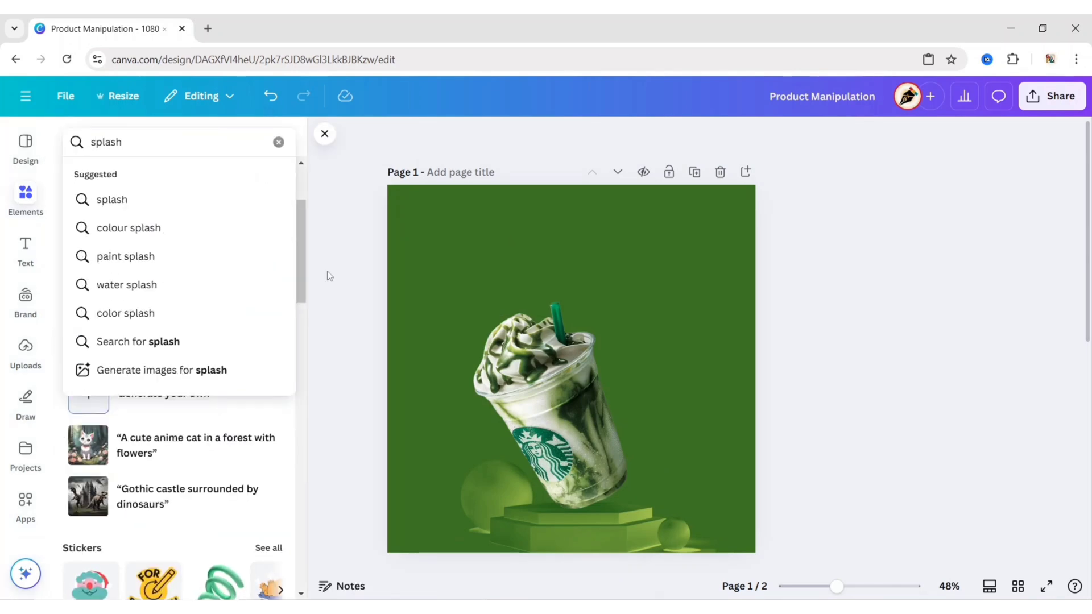
pyautogui.press('Return')
pyautogui.click(114, 175)
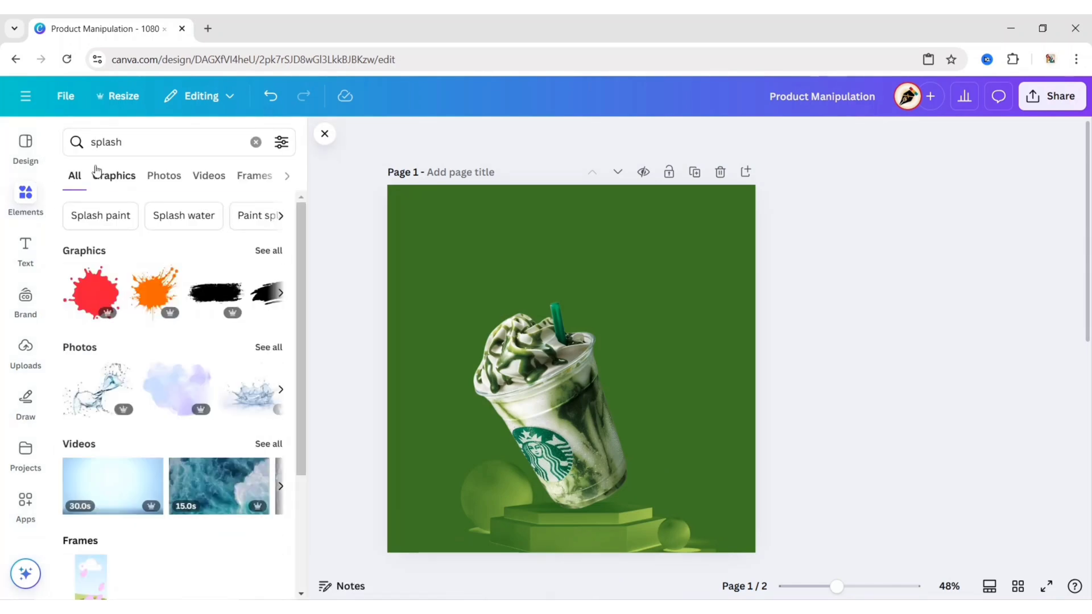
pyautogui.scroll(-5, 150, 292)
pyautogui.scroll(-8, 150, 292)
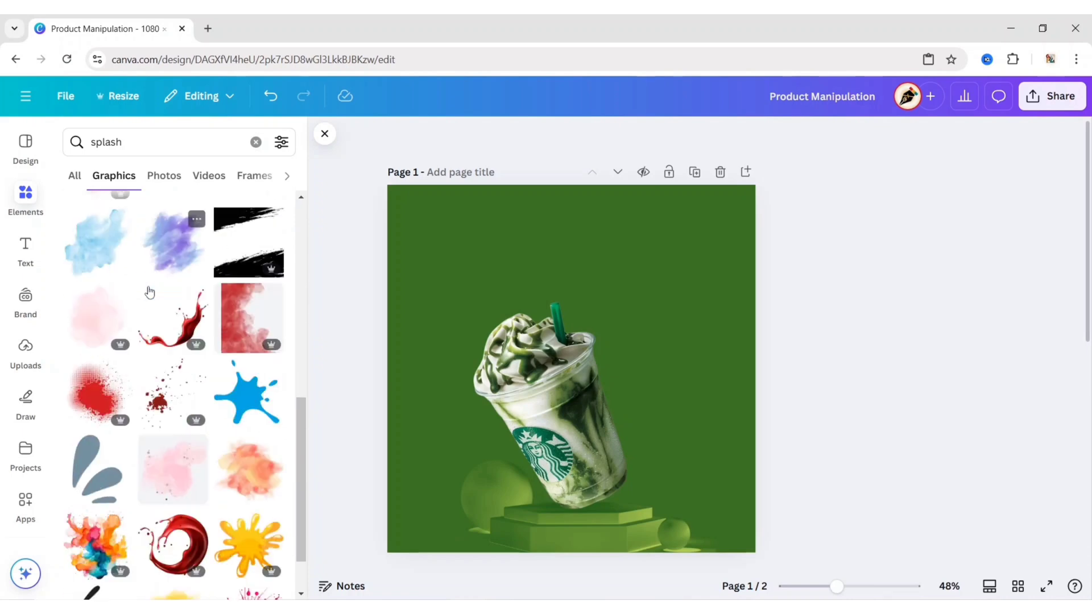
pyautogui.click(184, 272)
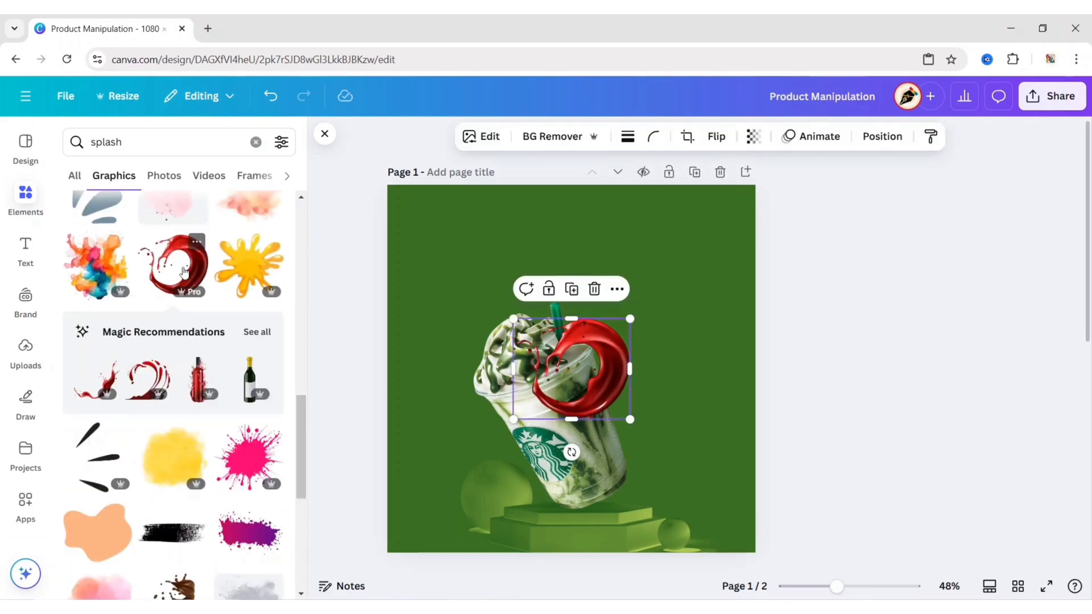
pyautogui.click(324, 137)
# Step: Recolour the red splash with a custom Duotone effect, using #255728 for the shadows and #BCD669 for the highlights
pyautogui.click(359, 139)
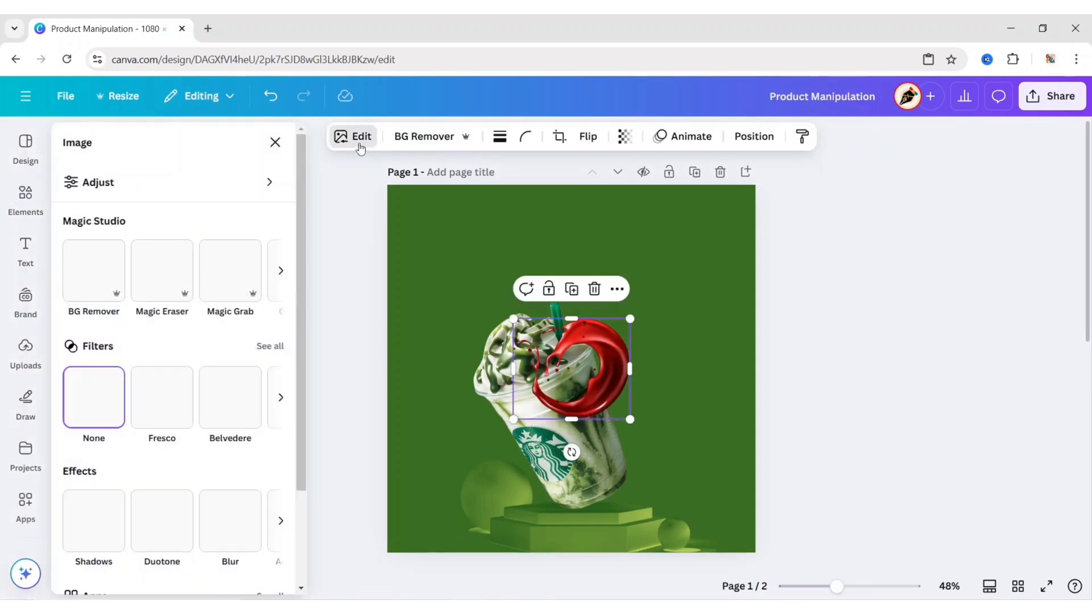
pyautogui.click(152, 526)
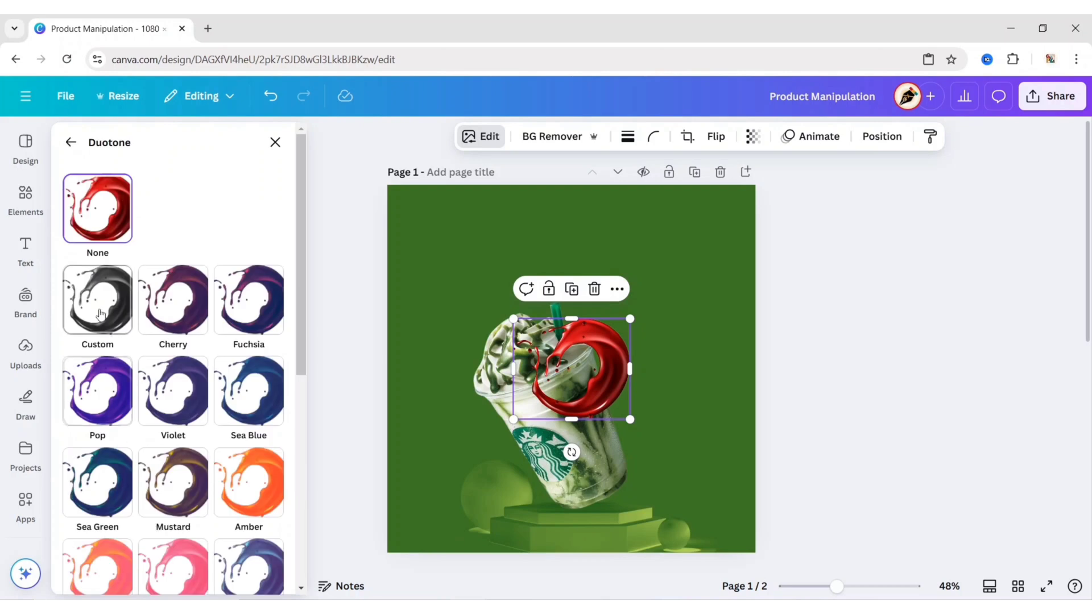
pyautogui.click(272, 407)
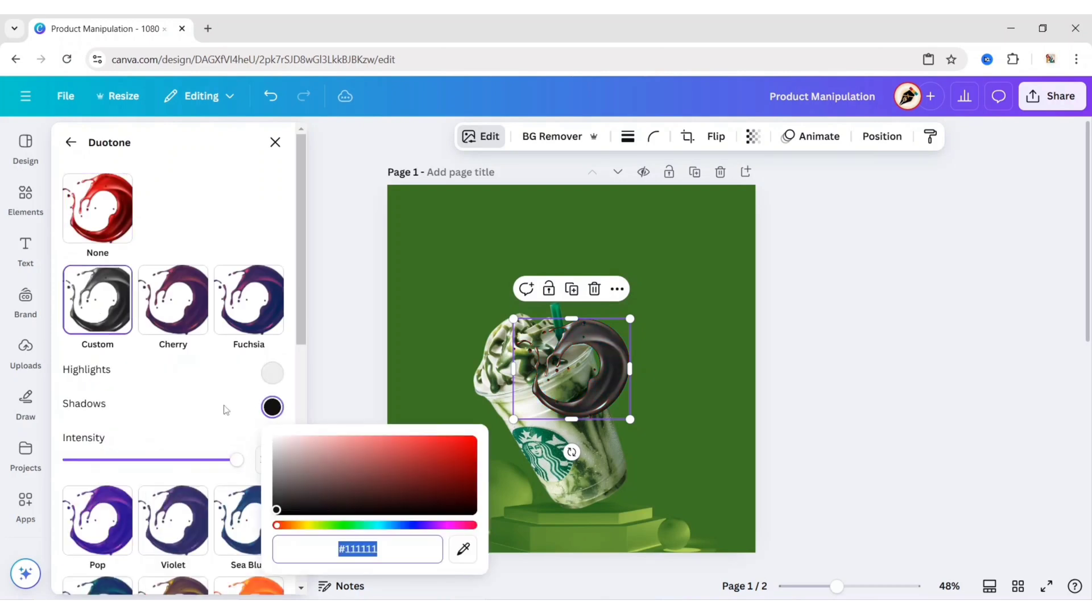
pyautogui.write('#255728')
pyautogui.click(272, 373)
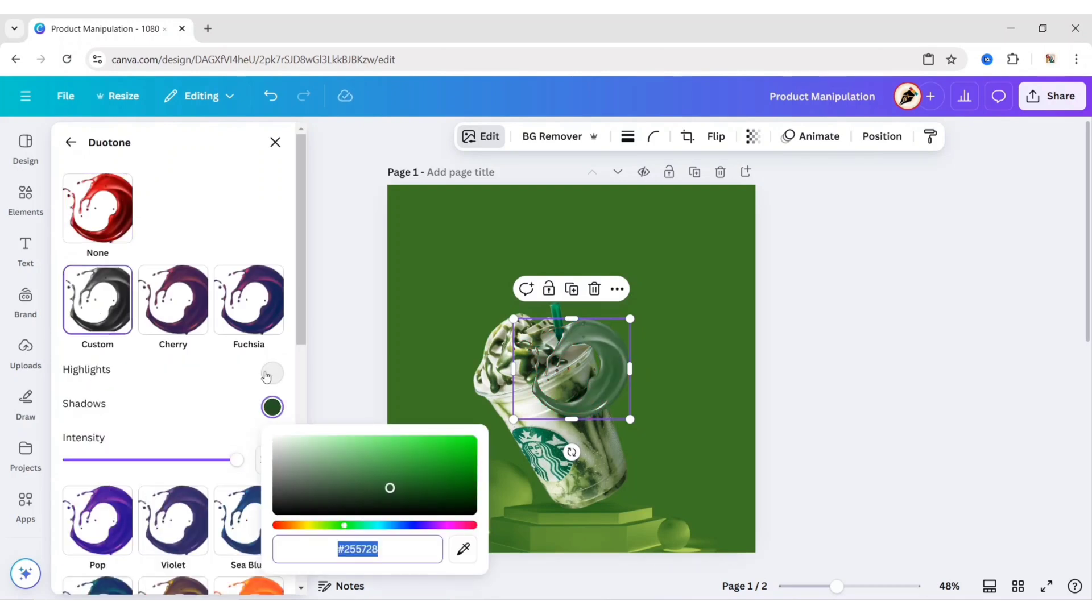
pyautogui.write('#BCD669')
pyautogui.click(199, 404)
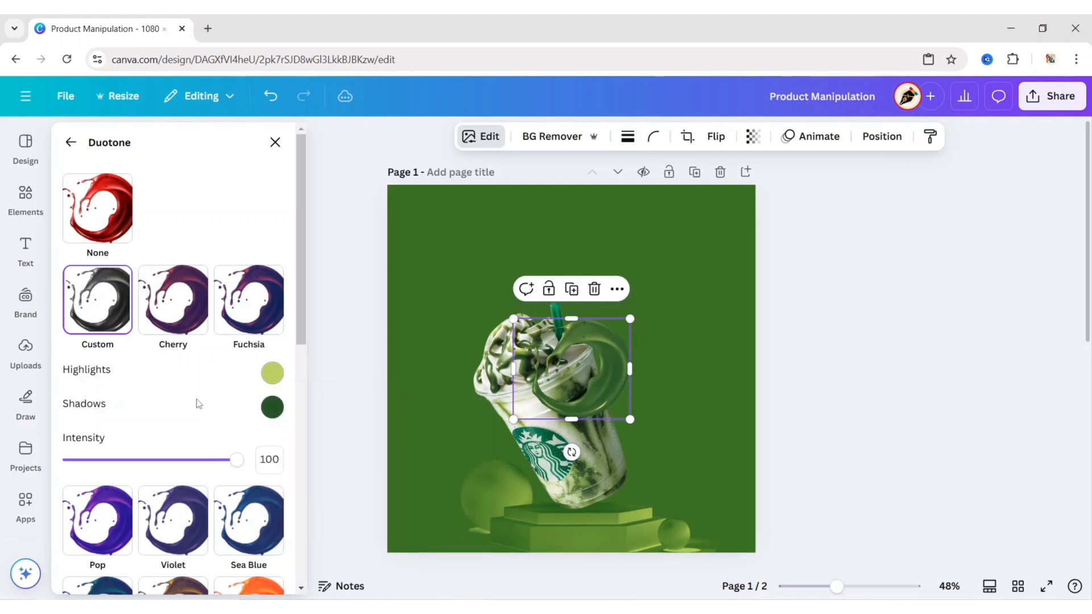
pyautogui.click(275, 142)
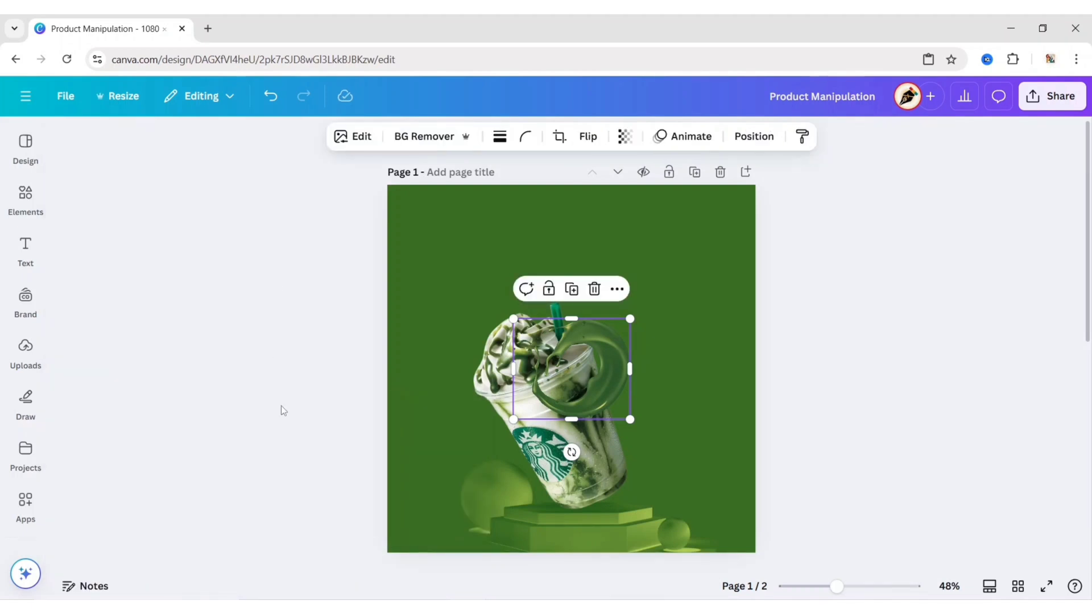
# Step: Enlarge the splash to about 422 × 365 px, rotate it about 16° clockwise and position it around the cup's right side
pyautogui.moveTo(599, 391); pyautogui.dragTo(615, 436)
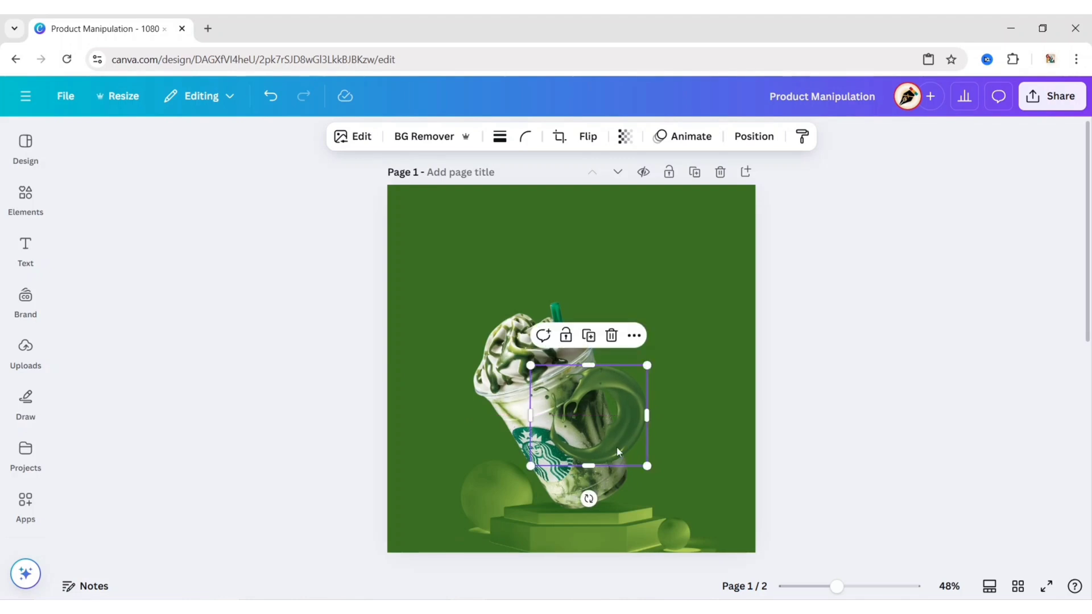
pyautogui.moveTo(663, 473); pyautogui.dragTo(690, 494)
pyautogui.moveTo(602, 519); pyautogui.dragTo(553, 499)
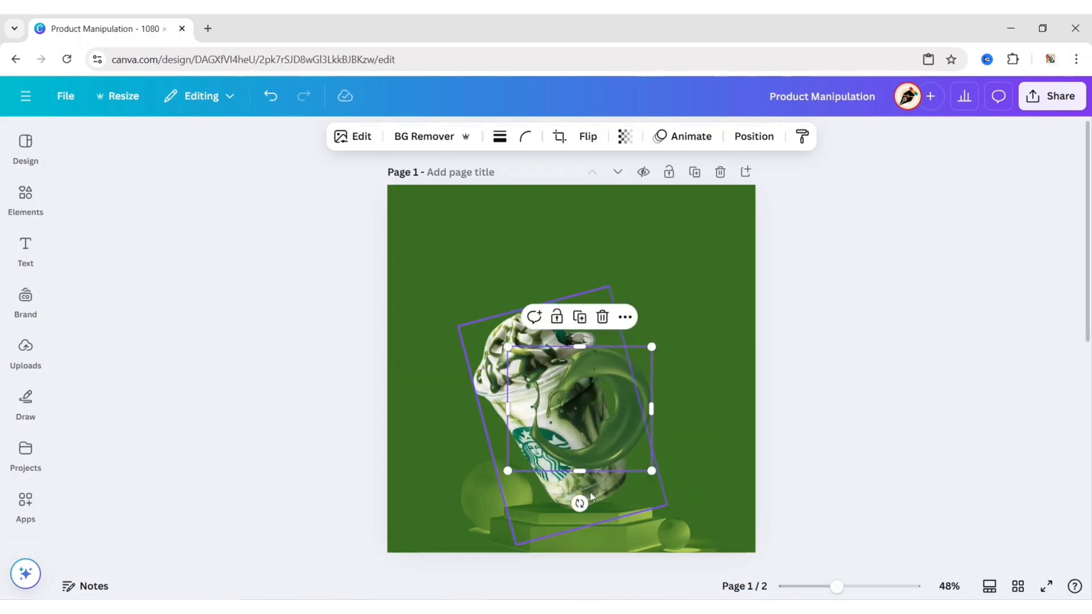
pyautogui.moveTo(614, 408); pyautogui.dragTo(607, 412)
pyautogui.moveTo(614, 405); pyautogui.dragTo(618, 405)
# Step: Send the splash to the back so it sits behind the cup and the podium
pyautogui.click(754, 136)
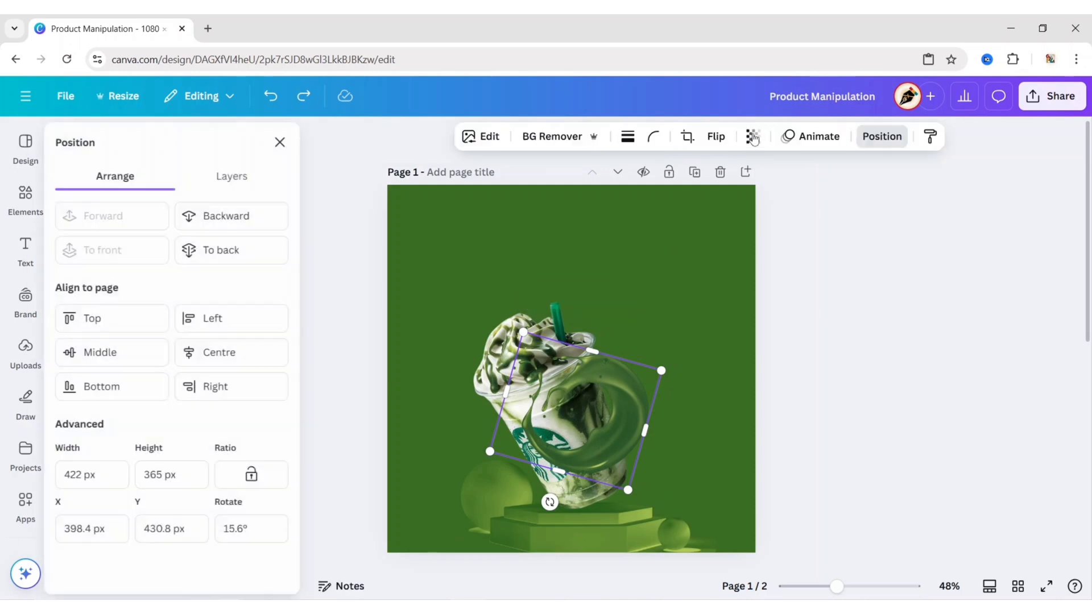
pyautogui.click(243, 253)
pyautogui.click(286, 142)
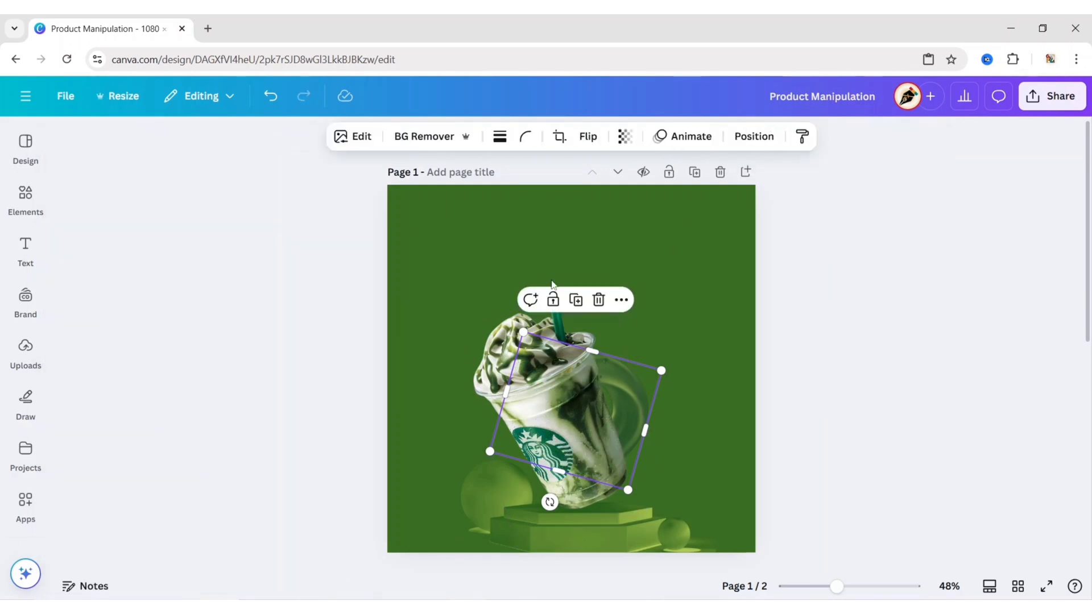
# Step: Duplicate the splash in front of the cup and crop the copy to the upper strand that crosses the cup
pyautogui.click(576, 301)
pyautogui.moveTo(589, 453); pyautogui.dragTo(583, 447)
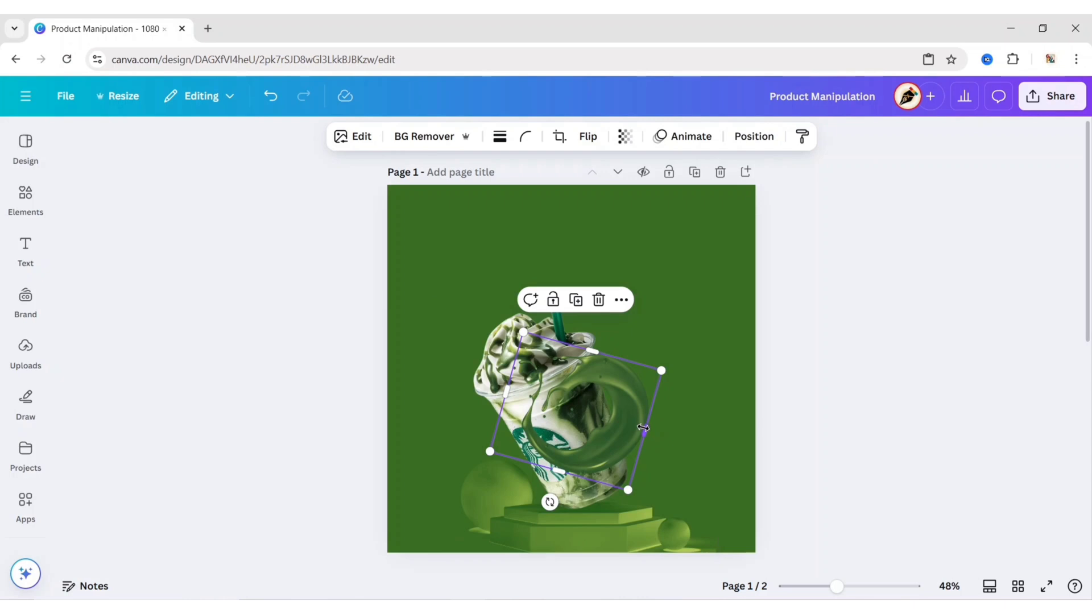
pyautogui.moveTo(608, 416); pyautogui.dragTo(606, 416)
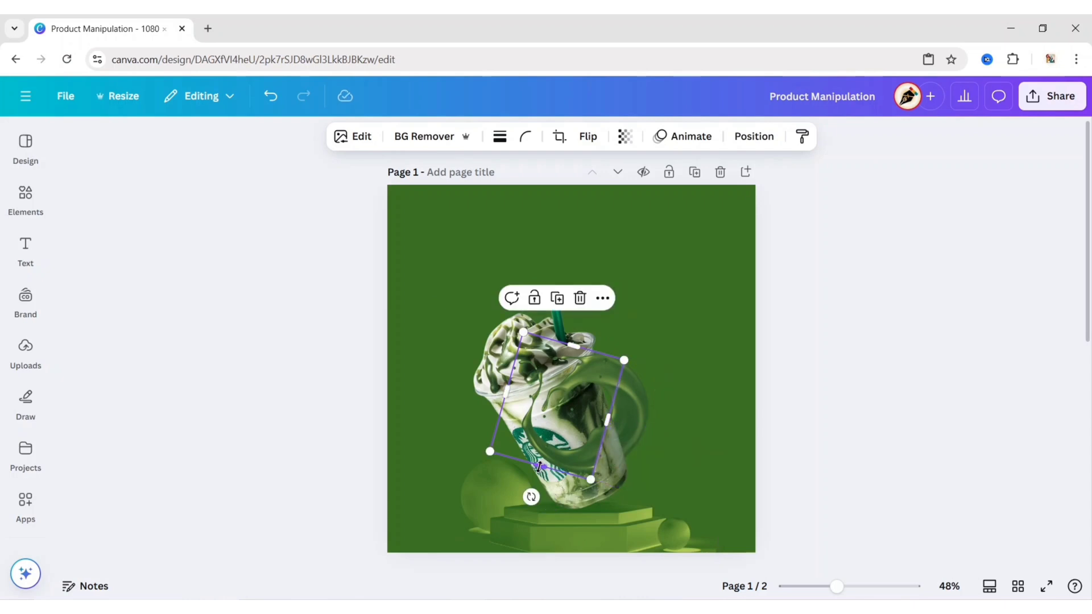
pyautogui.moveTo(539, 467); pyautogui.dragTo(552, 419)
pyautogui.click(354, 397)
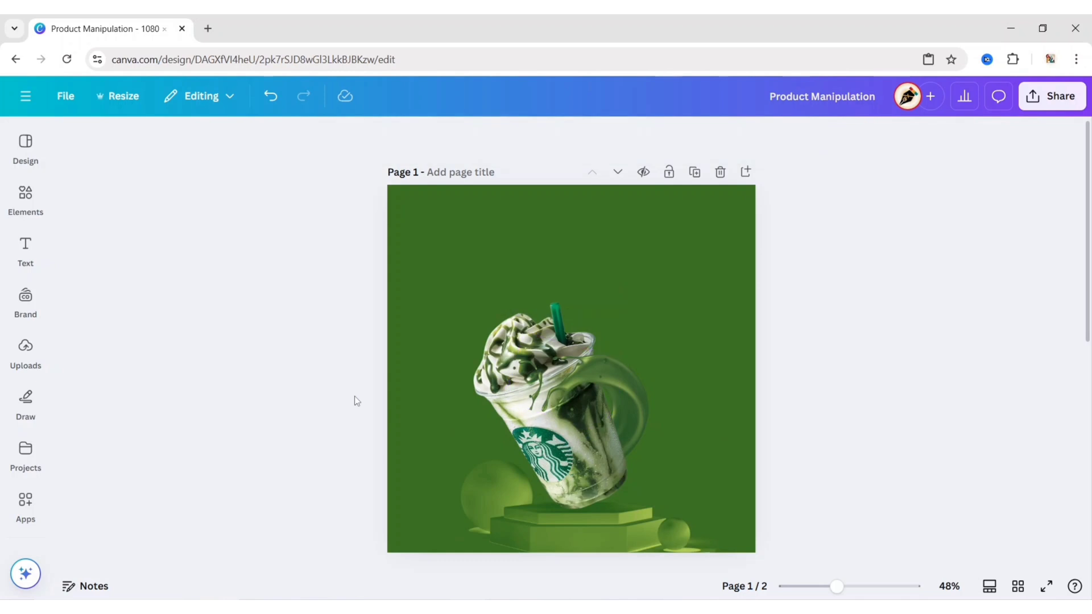
# Step: Duplicate the full splash from behind the cup, move the copy to the cup's lower left and flip it horizontally
pyautogui.click(631, 394)
pyautogui.click(752, 137)
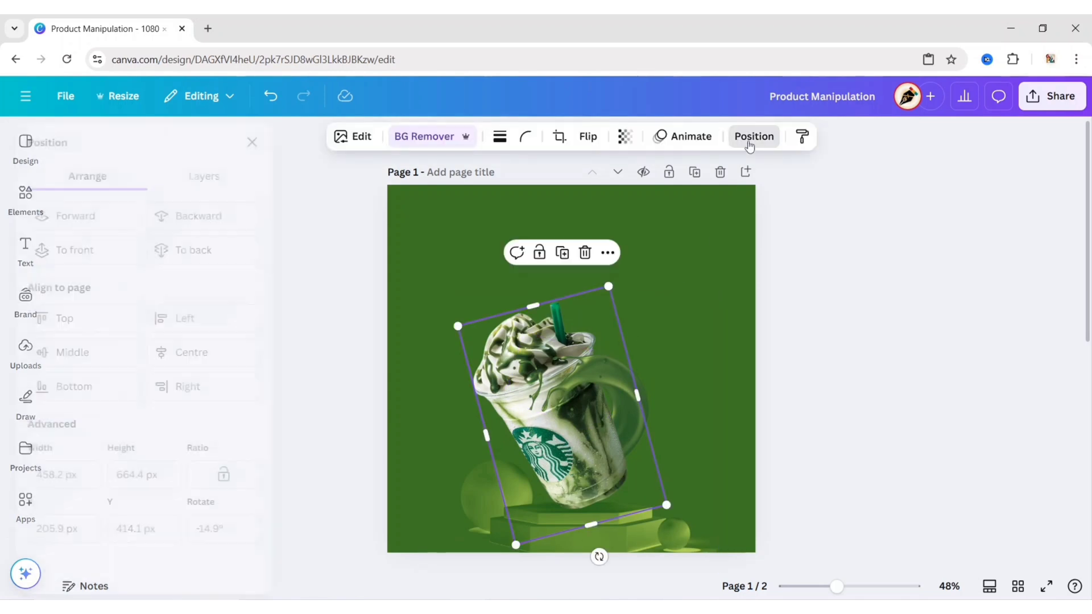
pyautogui.click(231, 182)
pyautogui.click(213, 406)
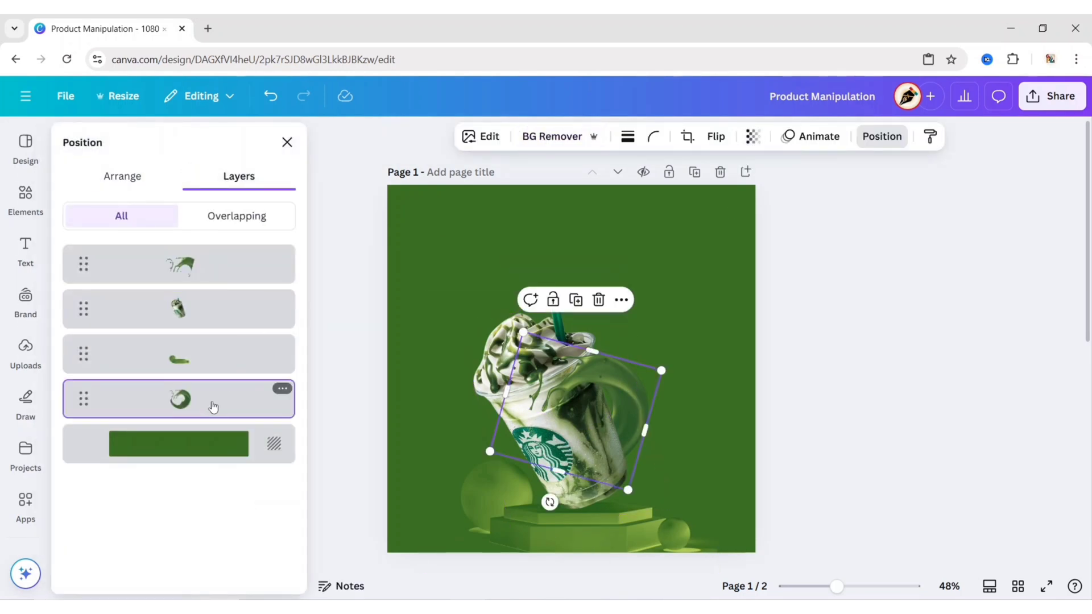
pyautogui.click(287, 143)
pyautogui.moveTo(580, 439); pyautogui.dragTo(550, 464)
pyautogui.click(581, 141)
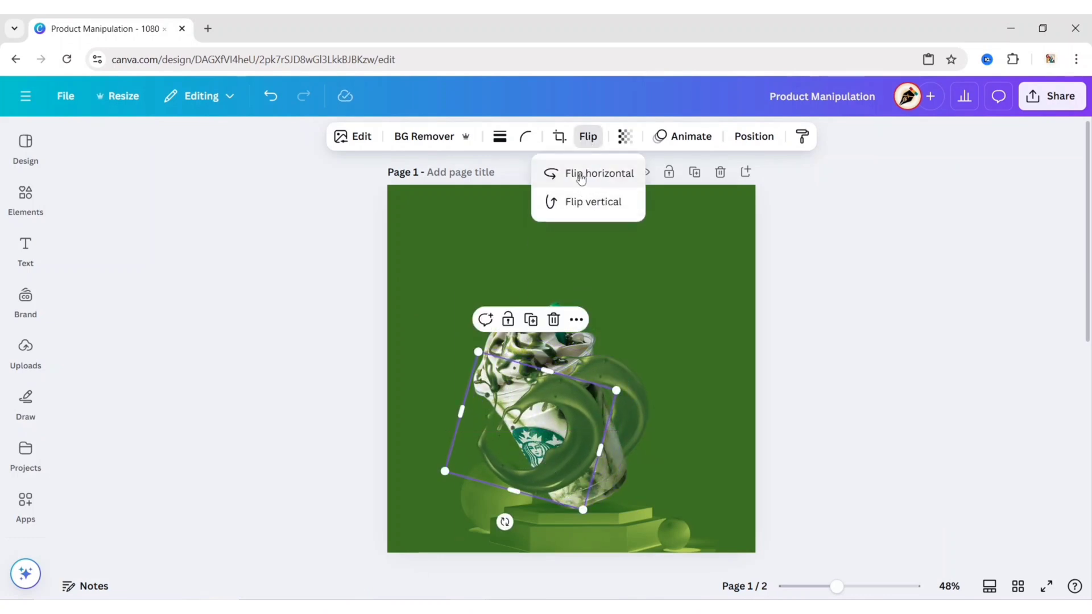
pyautogui.click(577, 174)
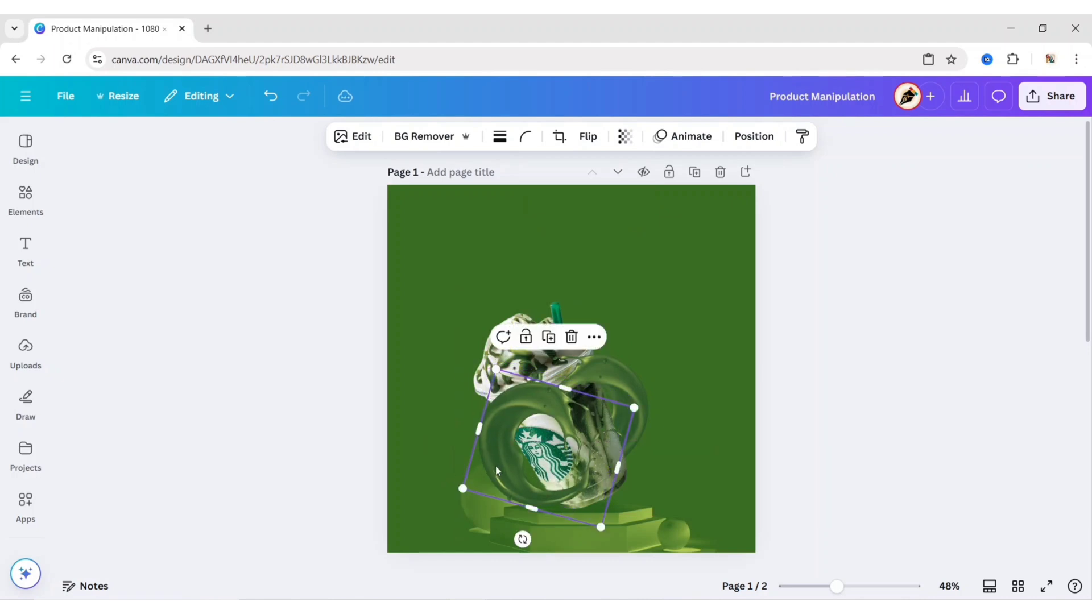
# Step: Shrink the flipped splash to about 358 × 310 px, rotate it to about 28.5° and fit it around the cup's lower half
pyautogui.moveTo(521, 536); pyautogui.dragTo(542, 533)
pyautogui.moveTo(520, 494); pyautogui.dragTo(515, 484)
pyautogui.moveTo(548, 533); pyautogui.dragTo(528, 531)
pyautogui.moveTo(489, 366); pyautogui.dragTo(501, 386)
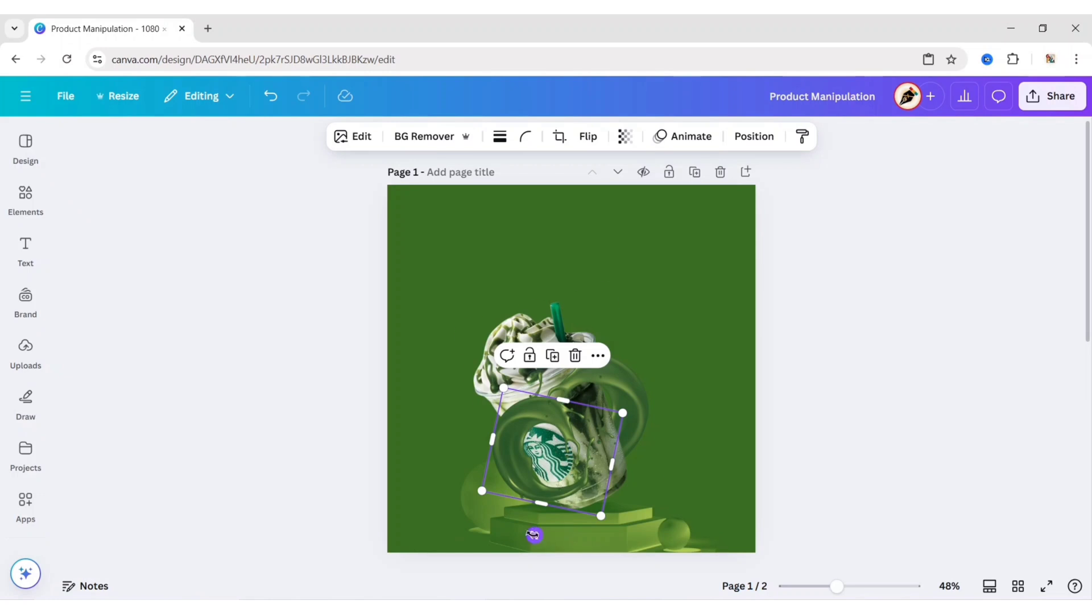
pyautogui.moveTo(527, 531); pyautogui.dragTo(514, 526)
# Step: Send the flipped splash backward so it lies behind the cup
pyautogui.click(749, 136)
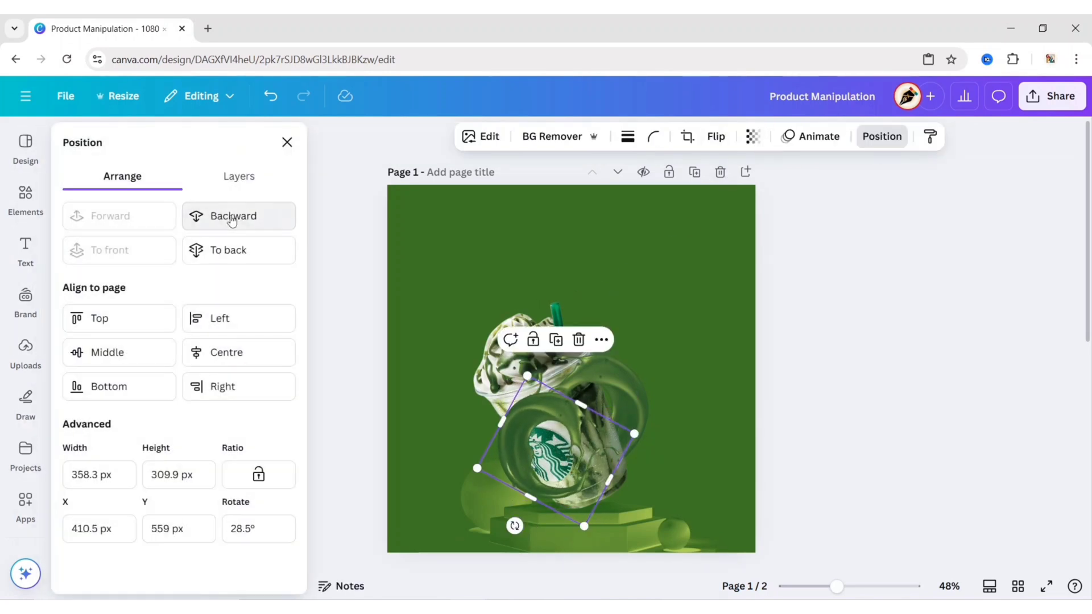
pyautogui.click(232, 220)
pyautogui.click(287, 142)
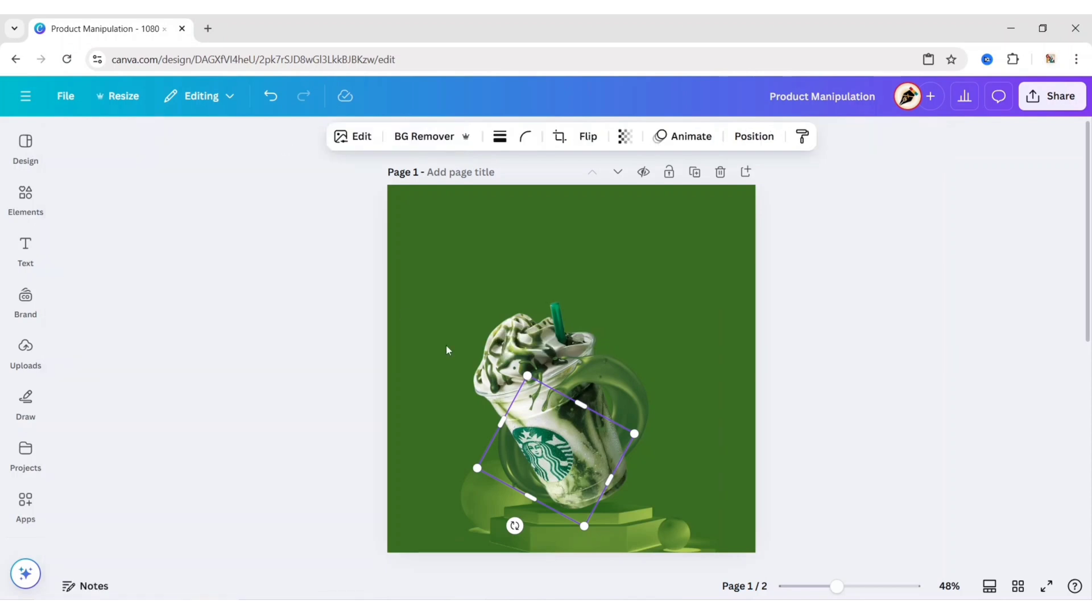
# Step: Crop a front copy of the flipped splash to the strand crossing the cup's base and align it with the splash behind
pyautogui.moveTo(533, 447); pyautogui.dragTo(541, 447)
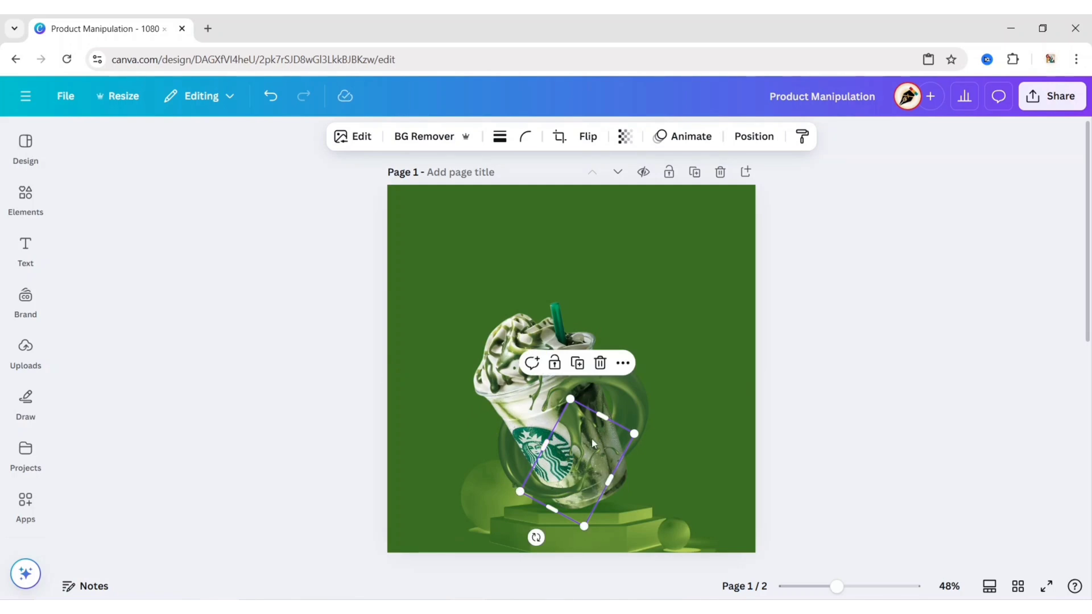
pyautogui.hotkey('ctrl', 'z')
pyautogui.click(577, 384)
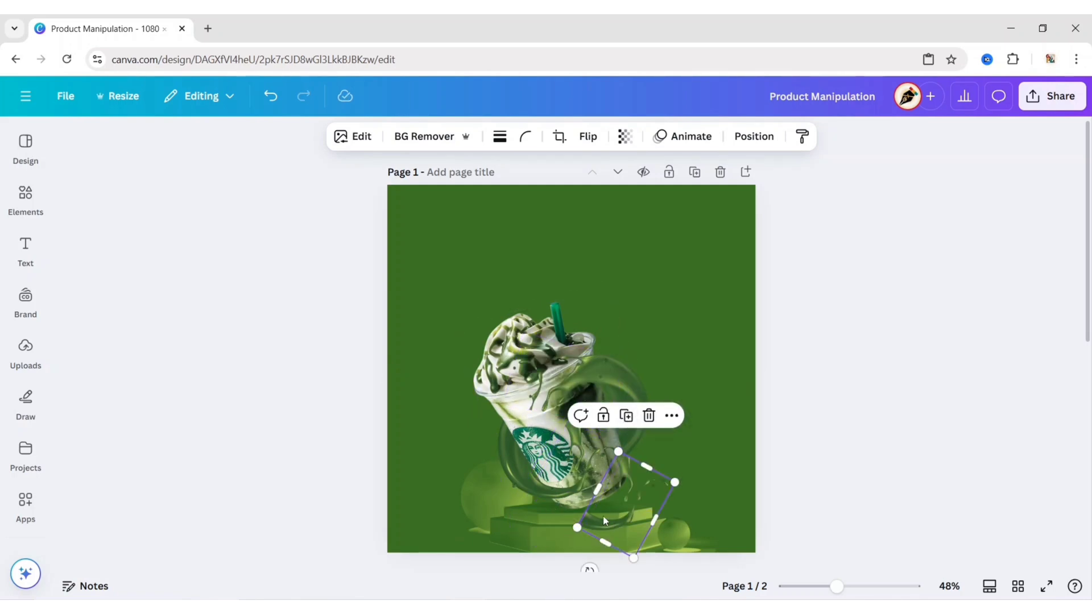
pyautogui.moveTo(603, 519); pyautogui.dragTo(567, 492)
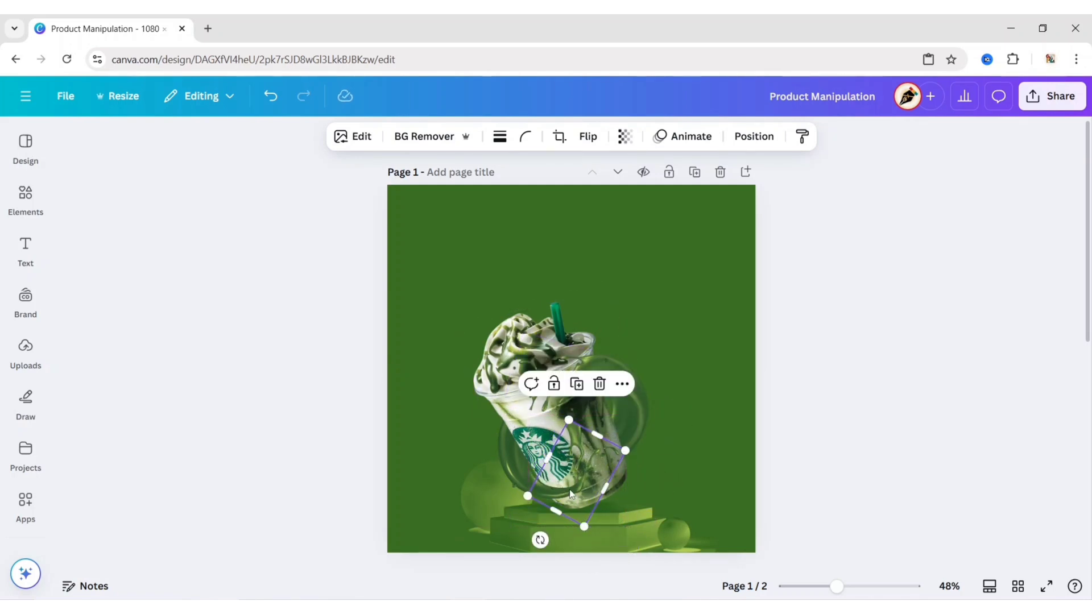
pyautogui.moveTo(597, 436); pyautogui.dragTo(574, 470)
pyautogui.click(784, 405)
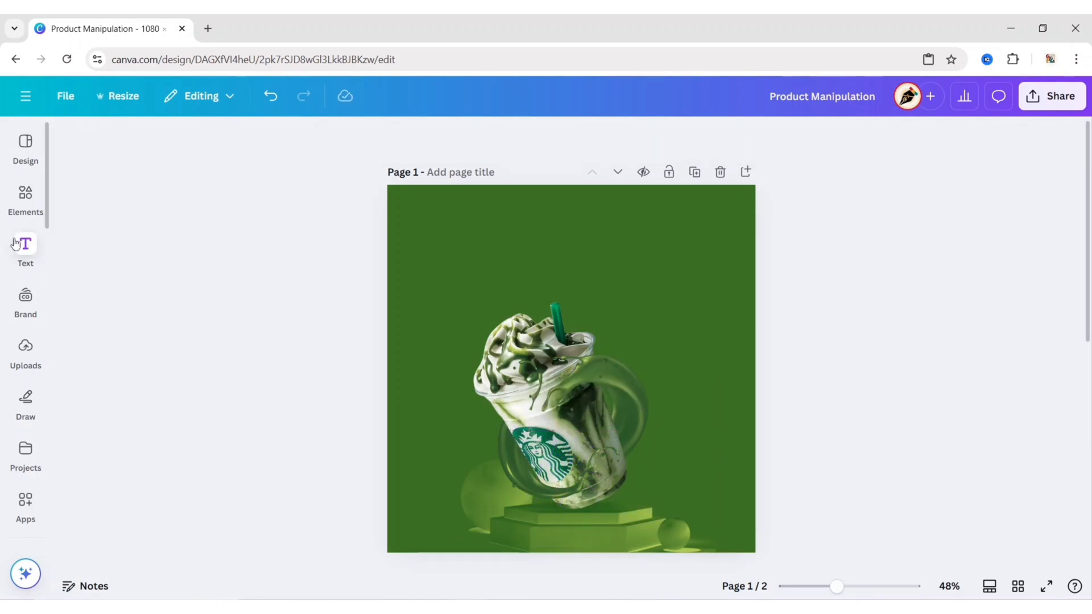
# Step: Search the graphics elements for "shadow" and add the first soft oval shadow to the page
pyautogui.click(28, 195)
pyautogui.click(148, 142)
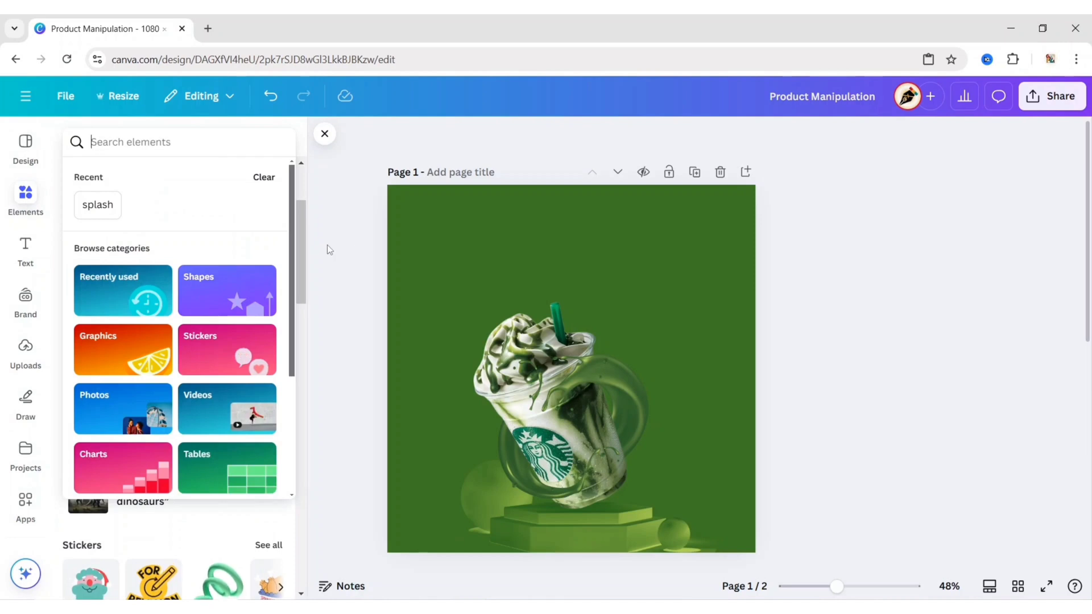
pyautogui.write('shadow')
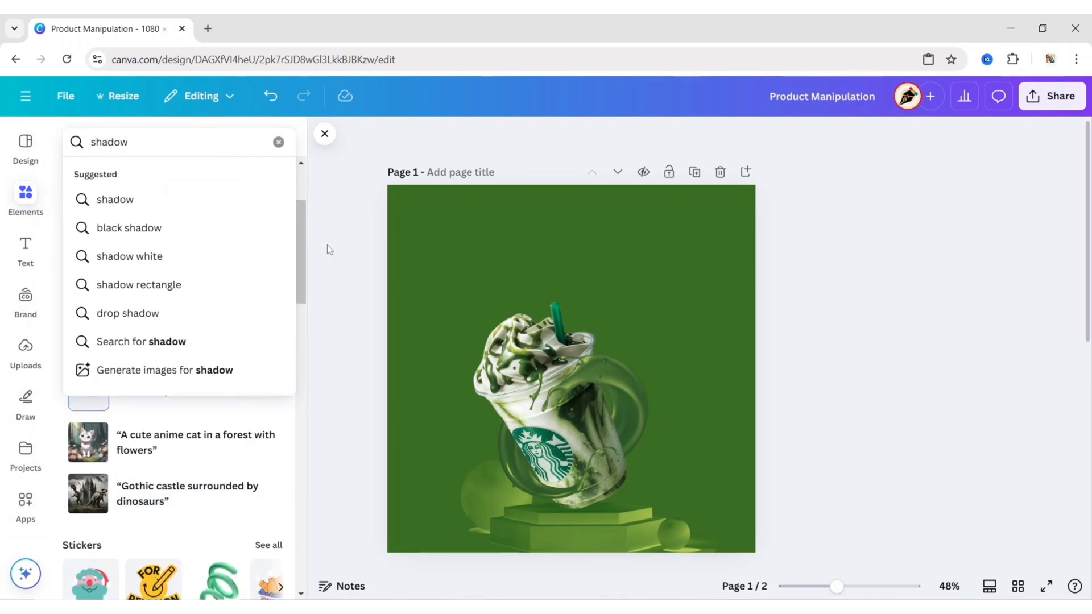
pyautogui.press('Return')
pyautogui.click(126, 184)
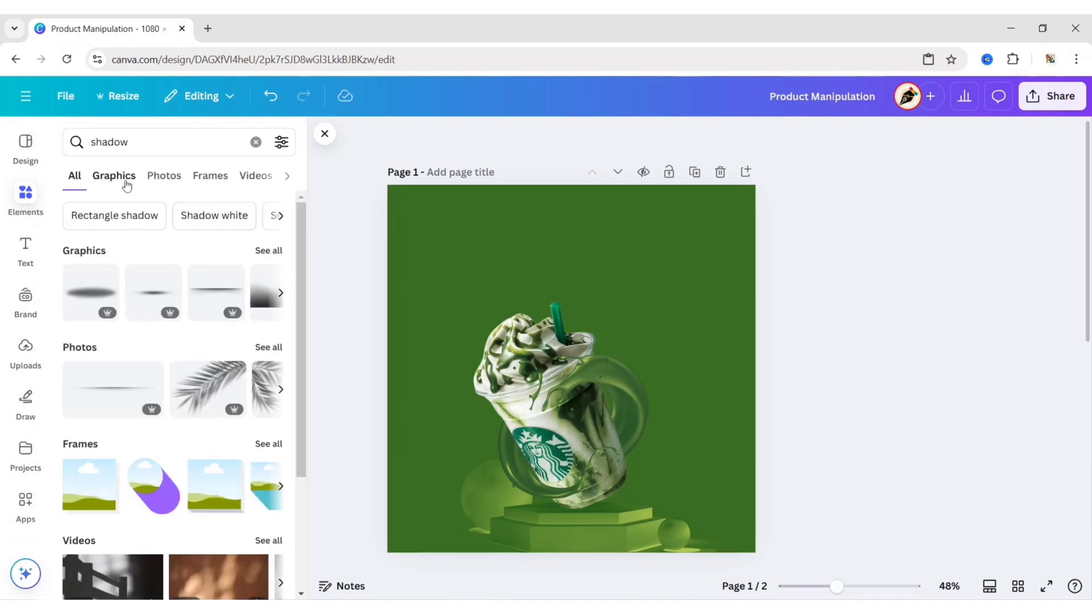
pyautogui.click(100, 275)
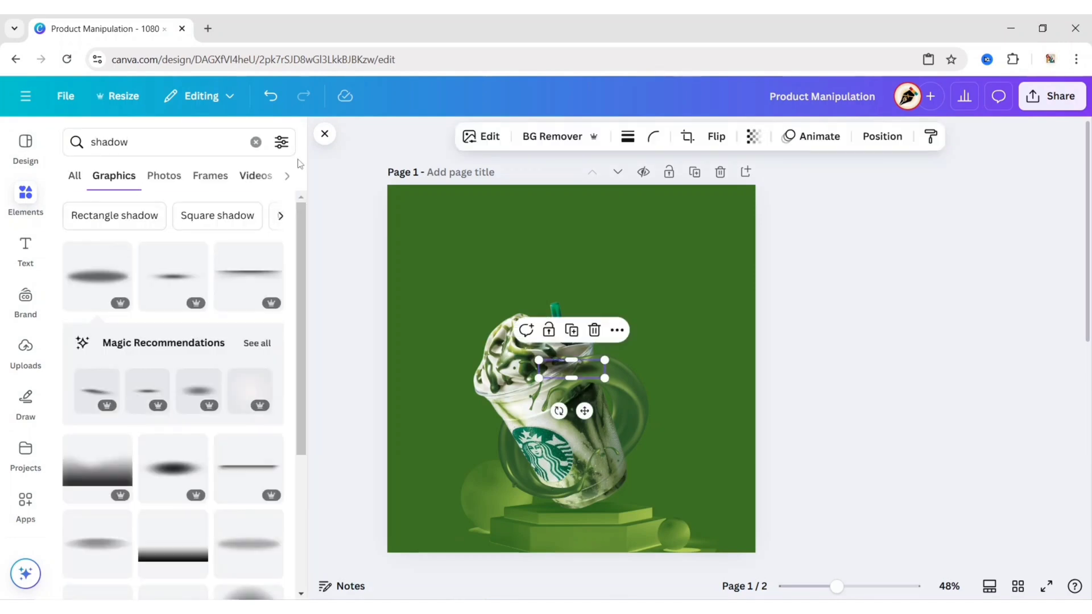
pyautogui.click(324, 135)
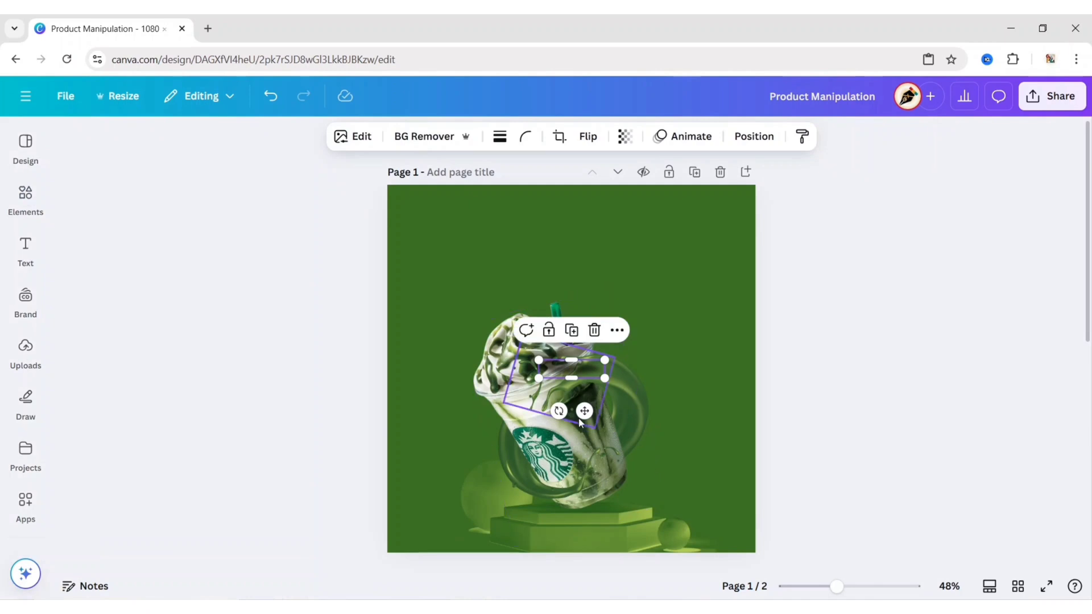
# Step: Place the shadow on the podium under the cup's base, send it backward two levels and shrink it slightly
pyautogui.moveTo(584, 417); pyautogui.dragTo(611, 547)
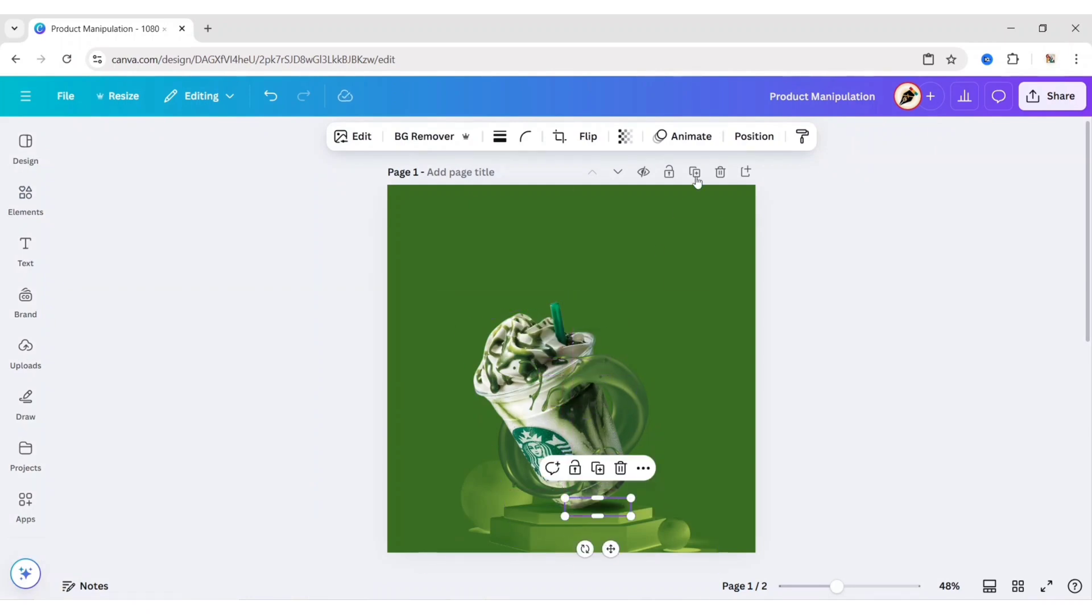
pyautogui.click(754, 136)
pyautogui.click(246, 218)
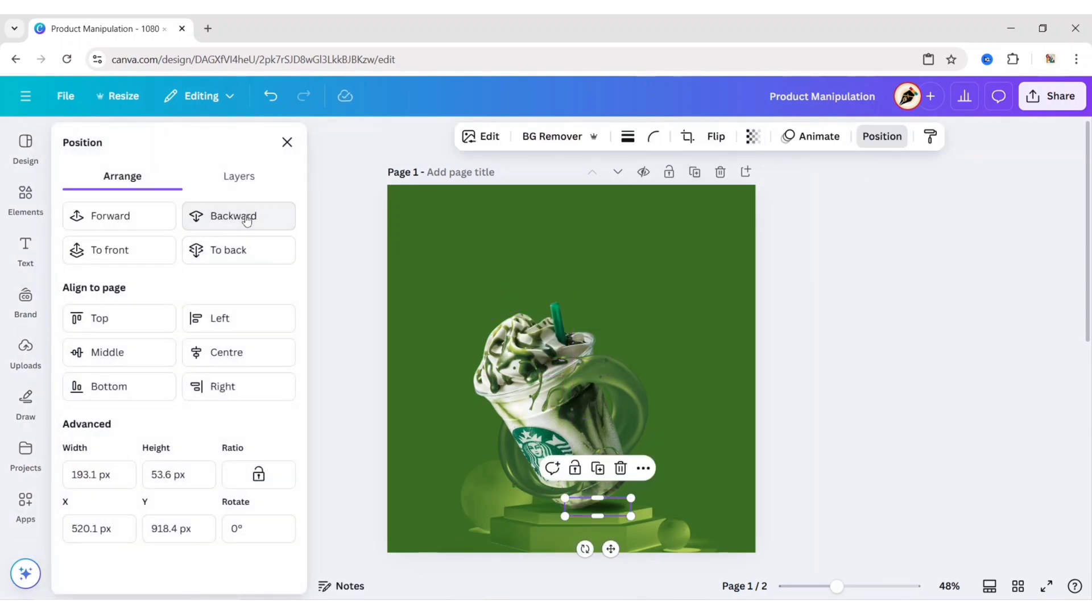
pyautogui.click(246, 219)
pyautogui.click(287, 142)
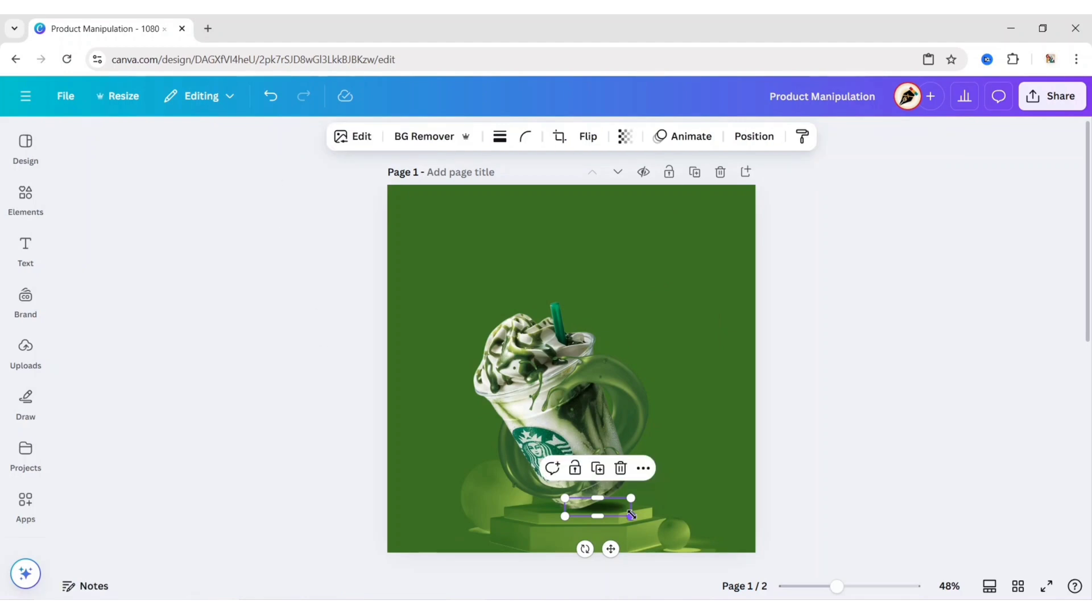
pyautogui.moveTo(630, 516); pyautogui.dragTo(626, 515)
# Step: Search the graphics elements for "green landscape 3d" and add the landscape with the tall hill to the page
pyautogui.write('gr')
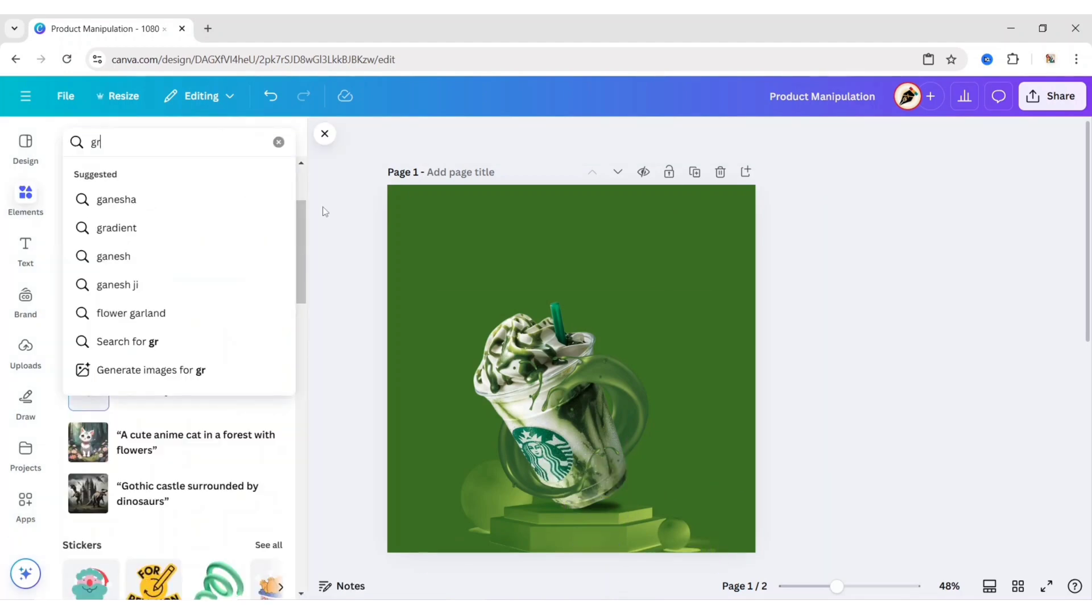
pyautogui.write('een landscape 3d')
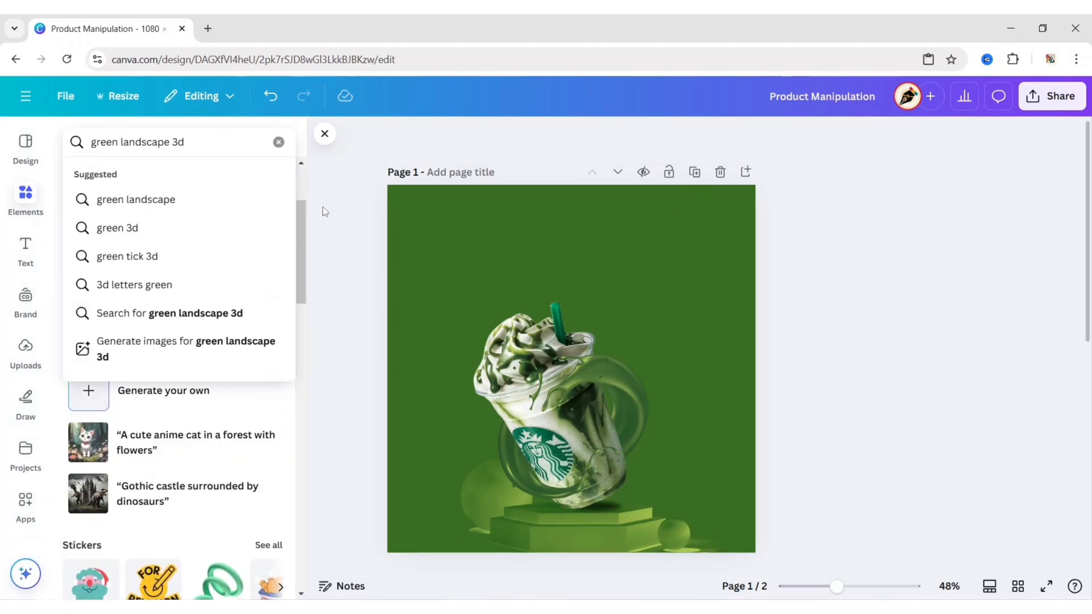
pyautogui.press('Return')
pyautogui.click(121, 180)
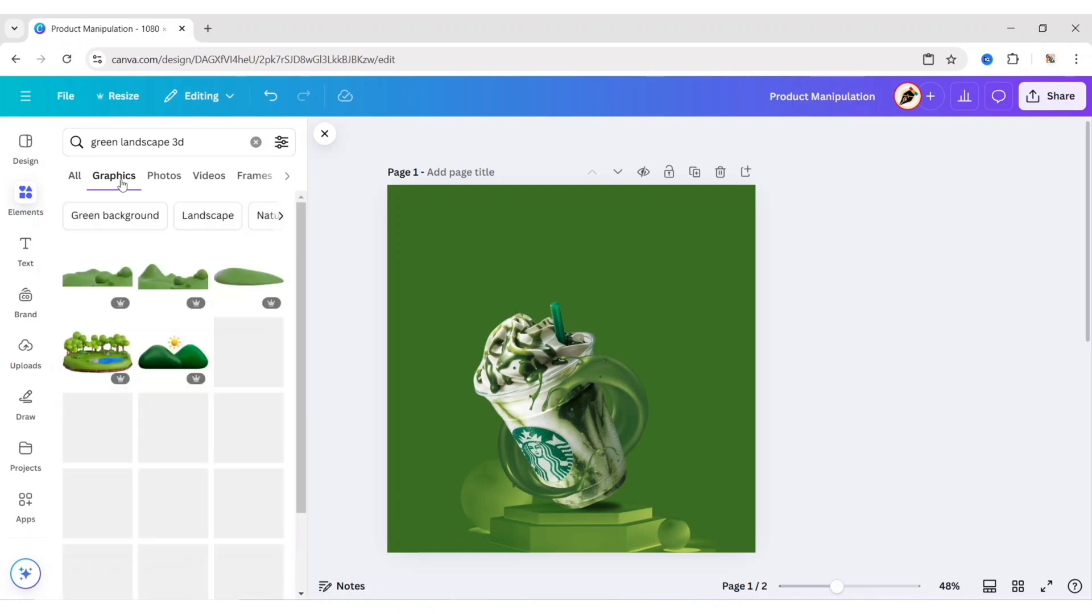
pyautogui.click(173, 279)
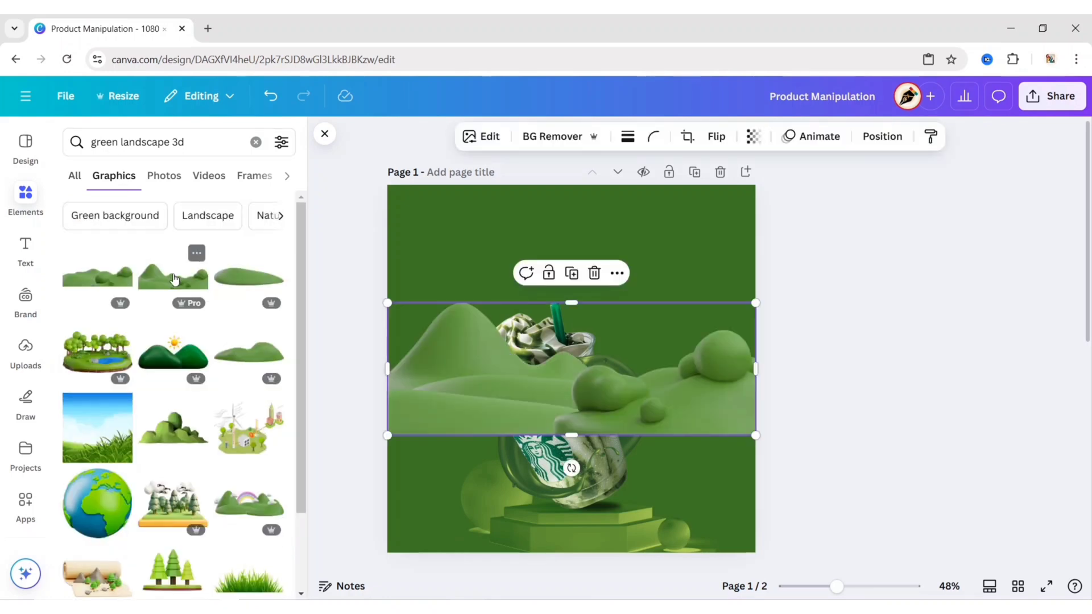
pyautogui.click(325, 135)
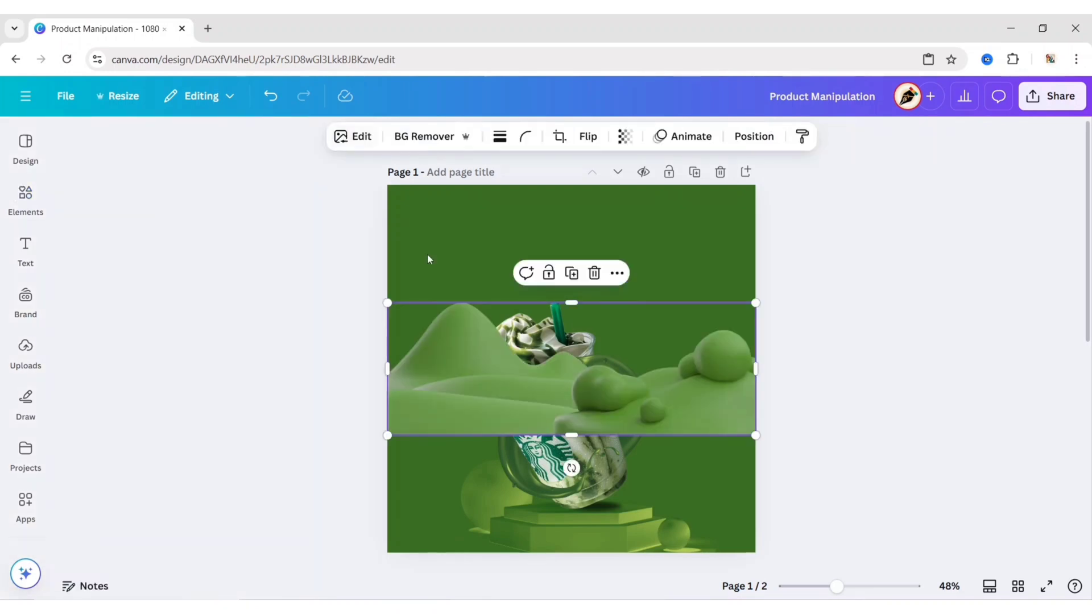
# Step: Place the landscape along the page's bottom edge and send it to the back, behind the podium and cup
pyautogui.moveTo(561, 397); pyautogui.dragTo(560, 485)
pyautogui.click(764, 137)
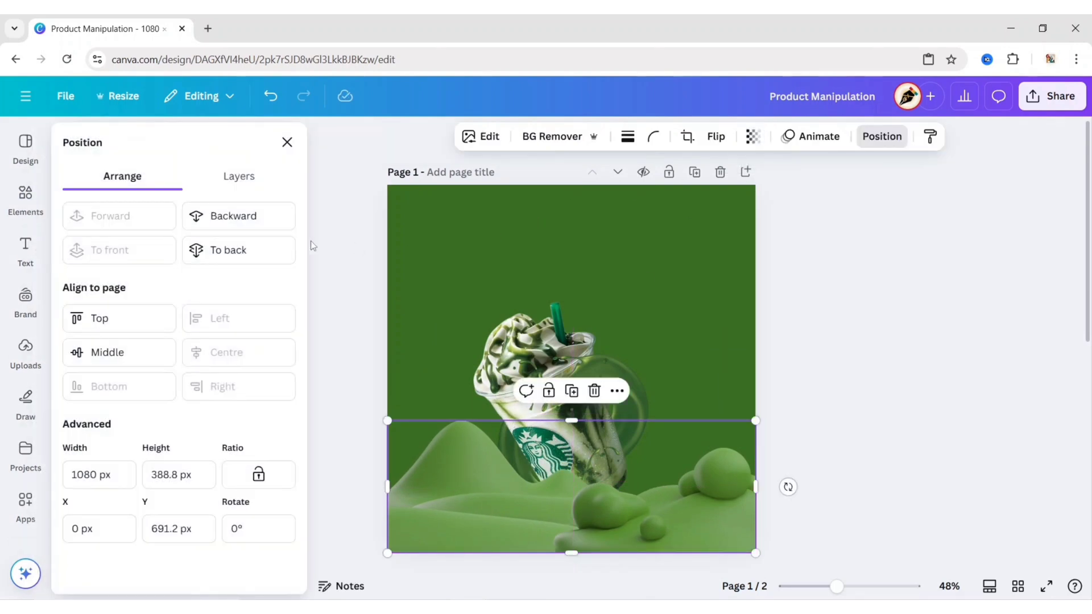
pyautogui.click(273, 245)
pyautogui.click(287, 143)
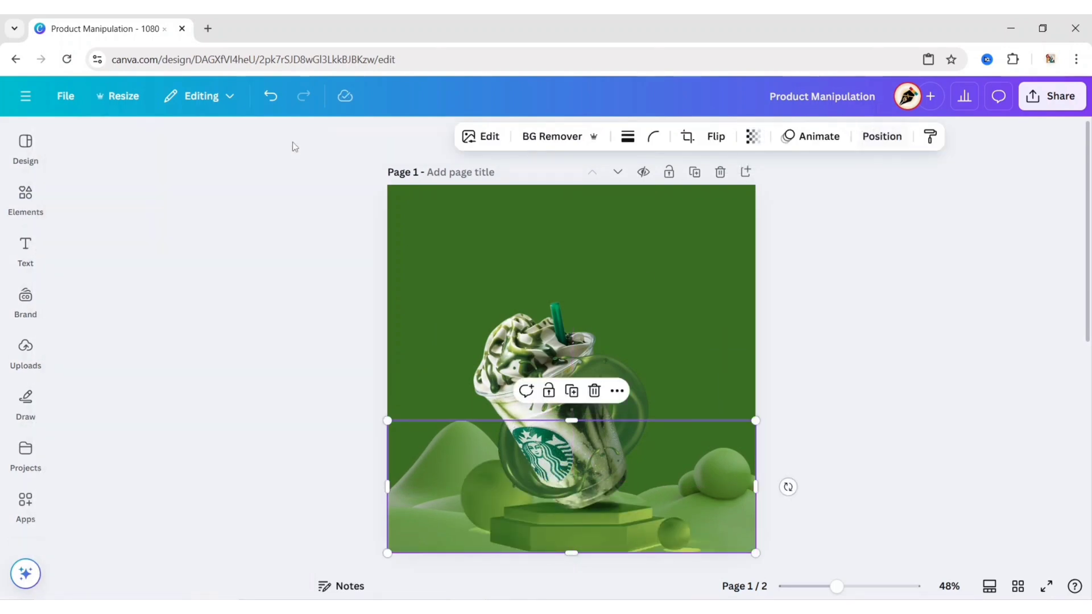
# Step: Apply the Fresco filter to the green landscape
pyautogui.click(357, 136)
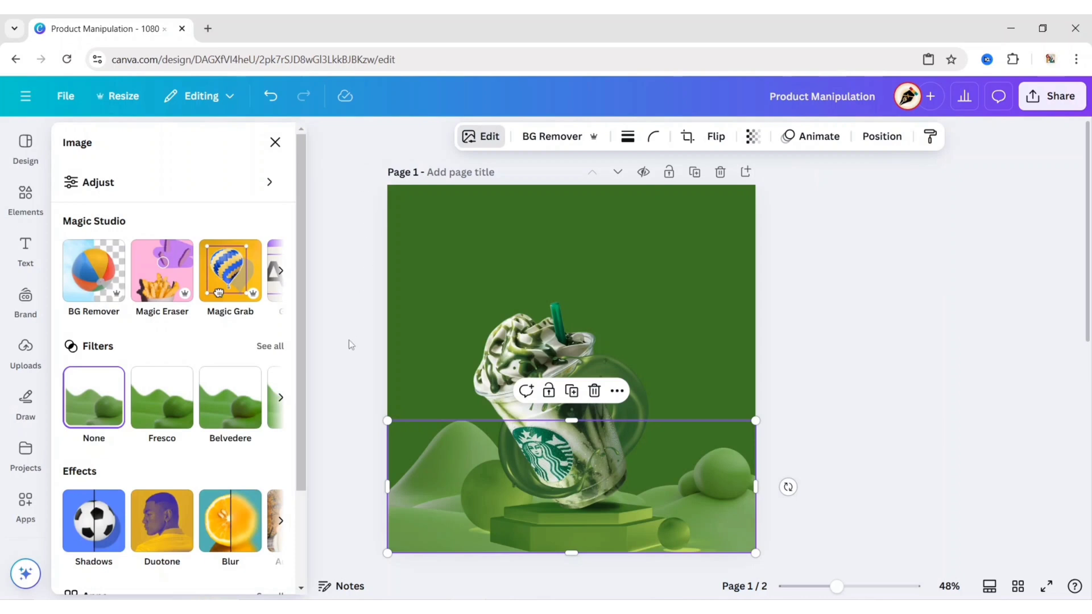
pyautogui.click(270, 345)
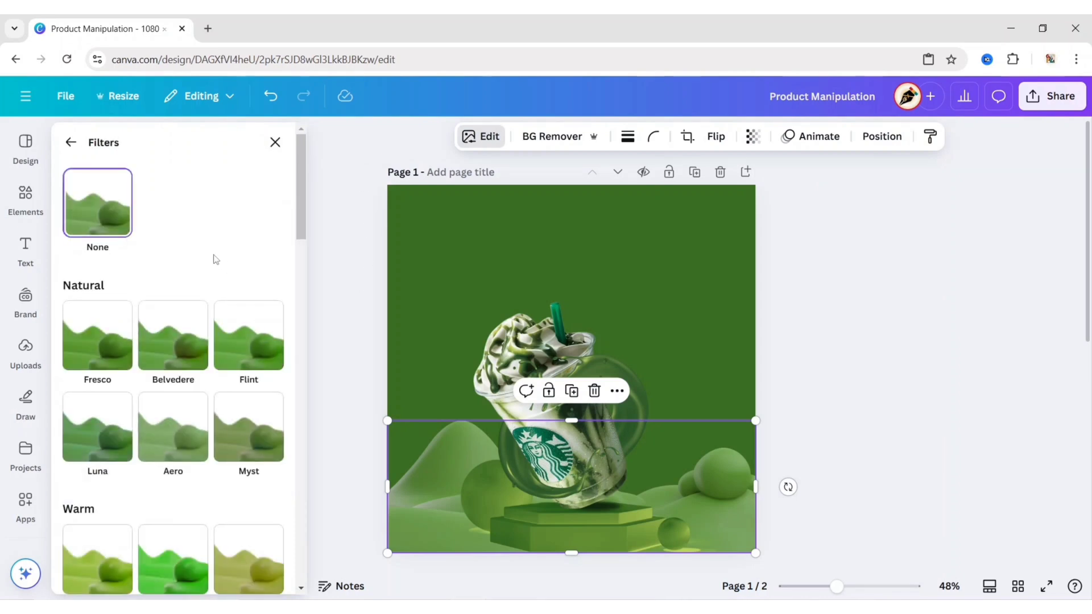
pyautogui.click(100, 349)
pyautogui.click(275, 143)
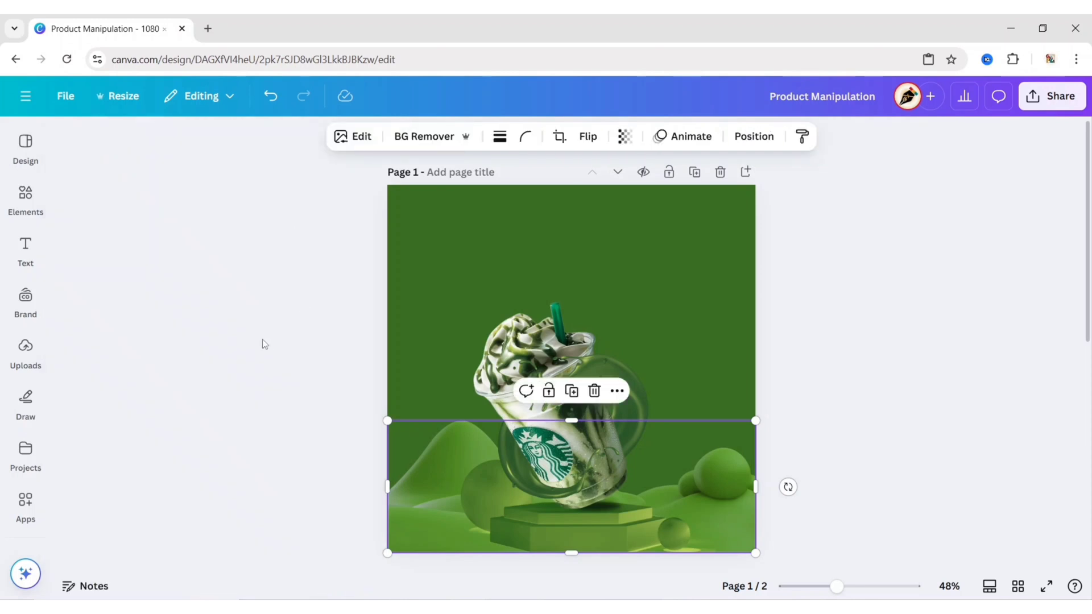
pyautogui.click(258, 343)
# Step: Search the graphics elements for "glowing light effect" and show more elements like the pink arc-shaped glow
pyautogui.click(32, 210)
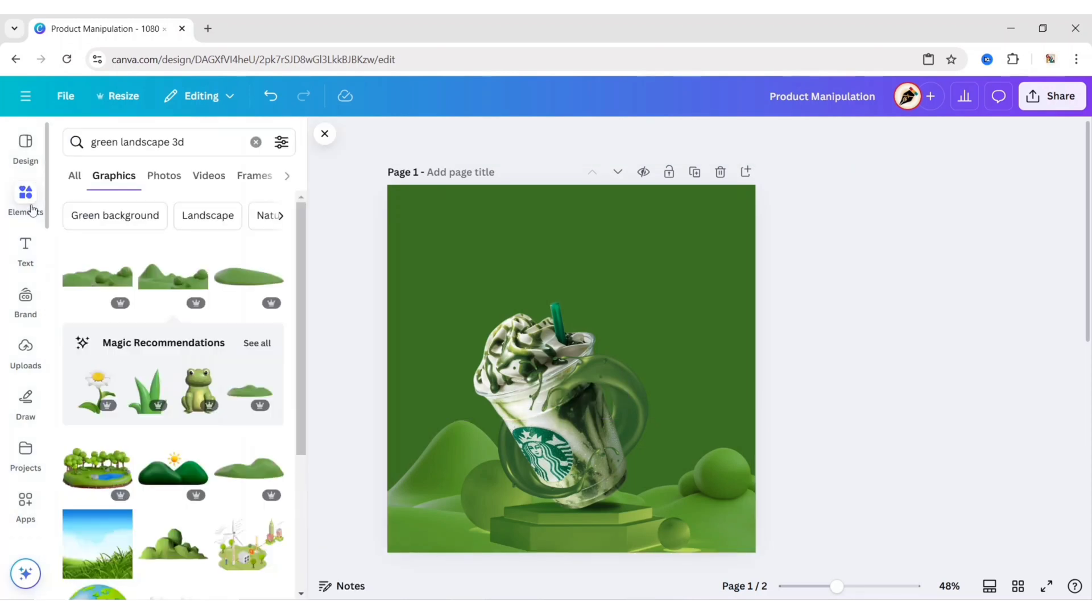
pyautogui.click(250, 142)
pyautogui.write('glowing light effect')
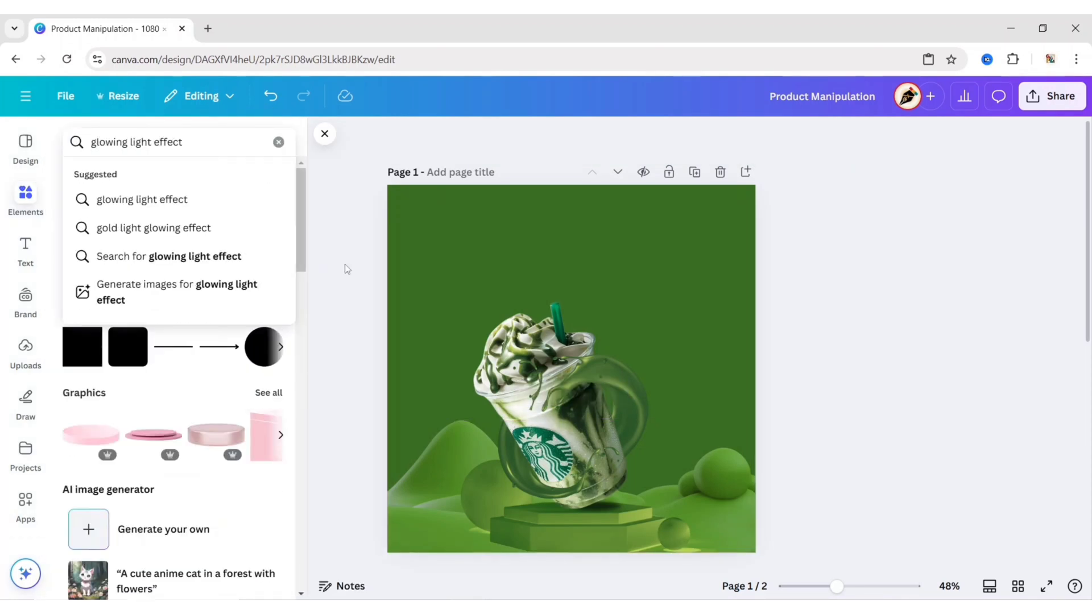
pyautogui.press('Return')
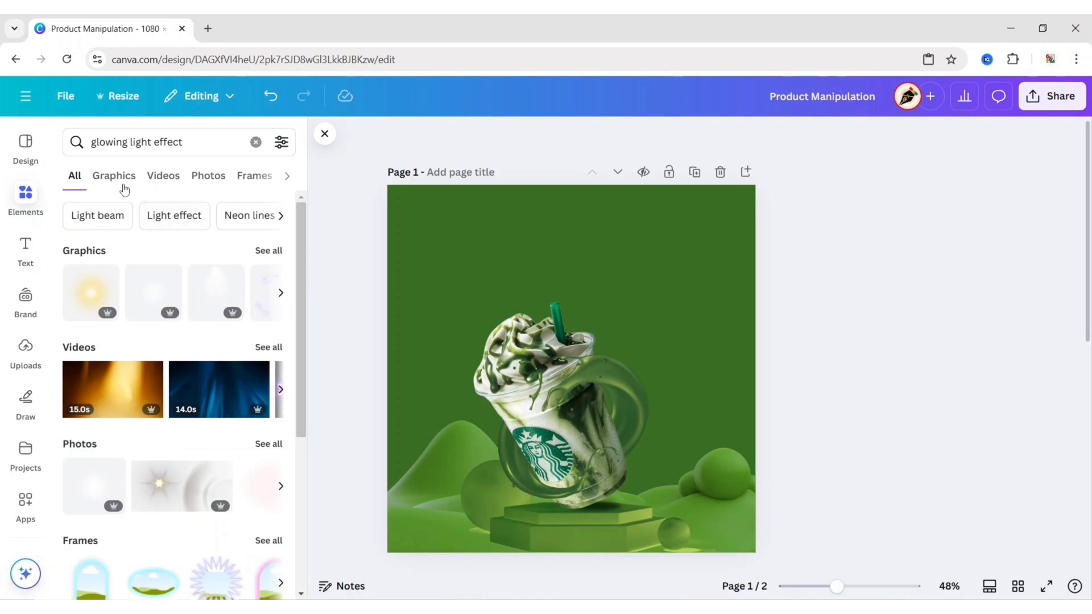
pyautogui.click(116, 177)
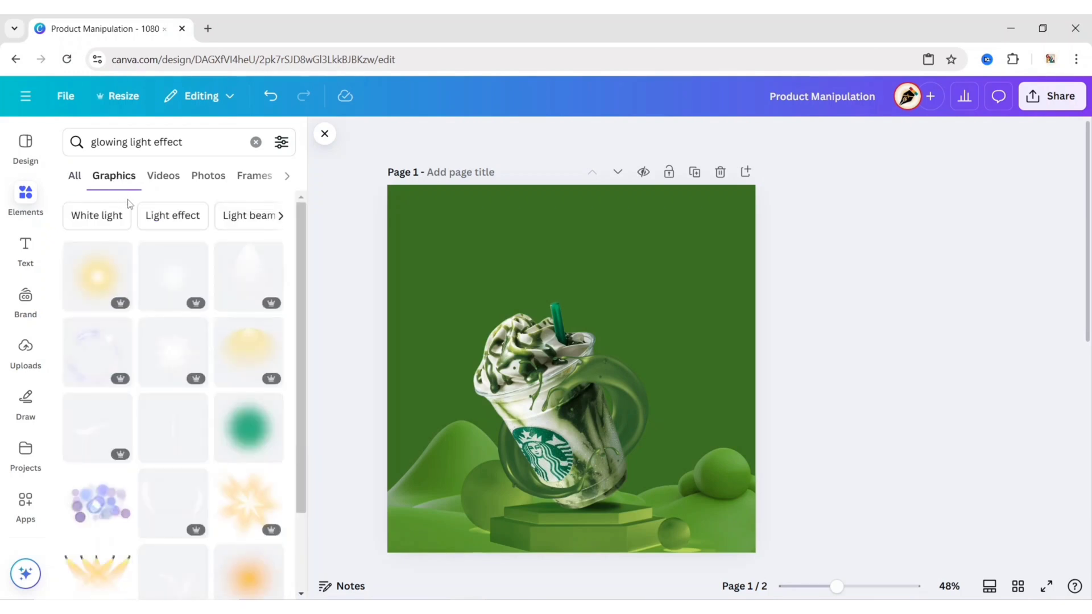
pyautogui.scroll(-6, 156, 451)
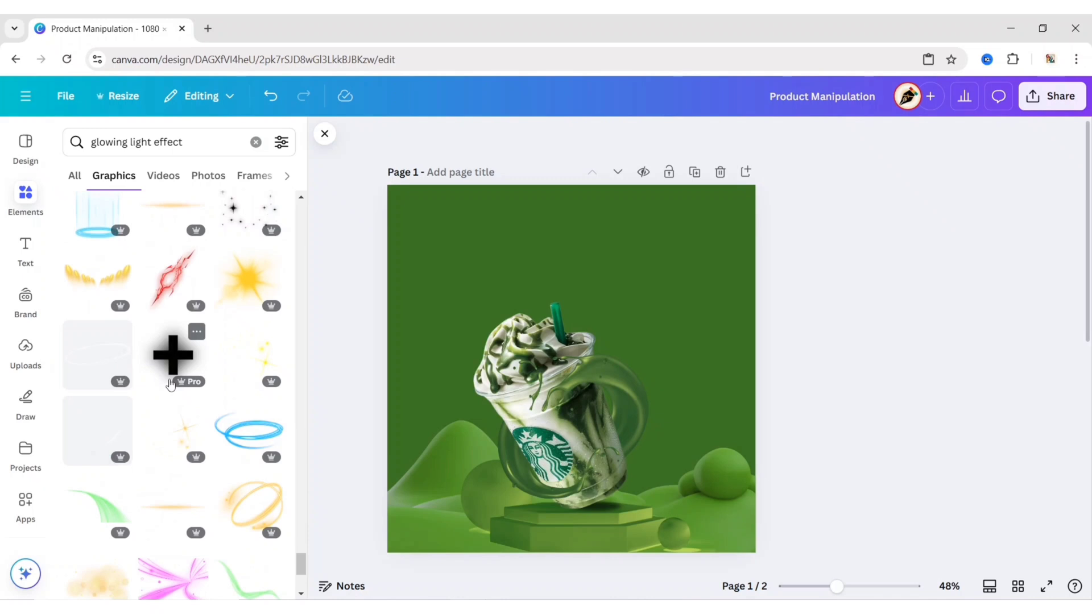
pyautogui.scroll(-10, 171, 386)
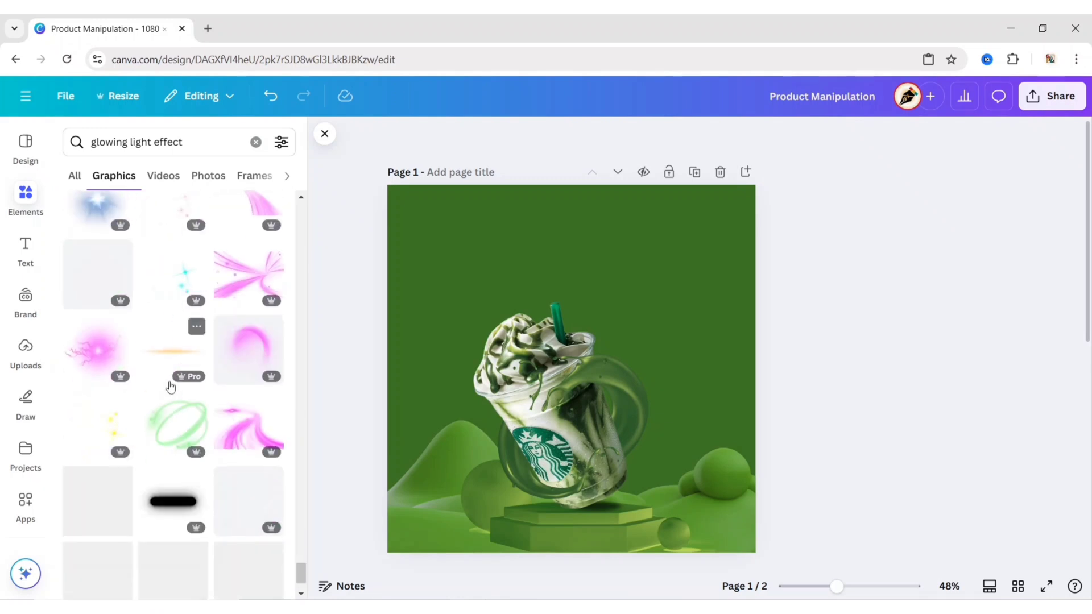
pyautogui.click(273, 326)
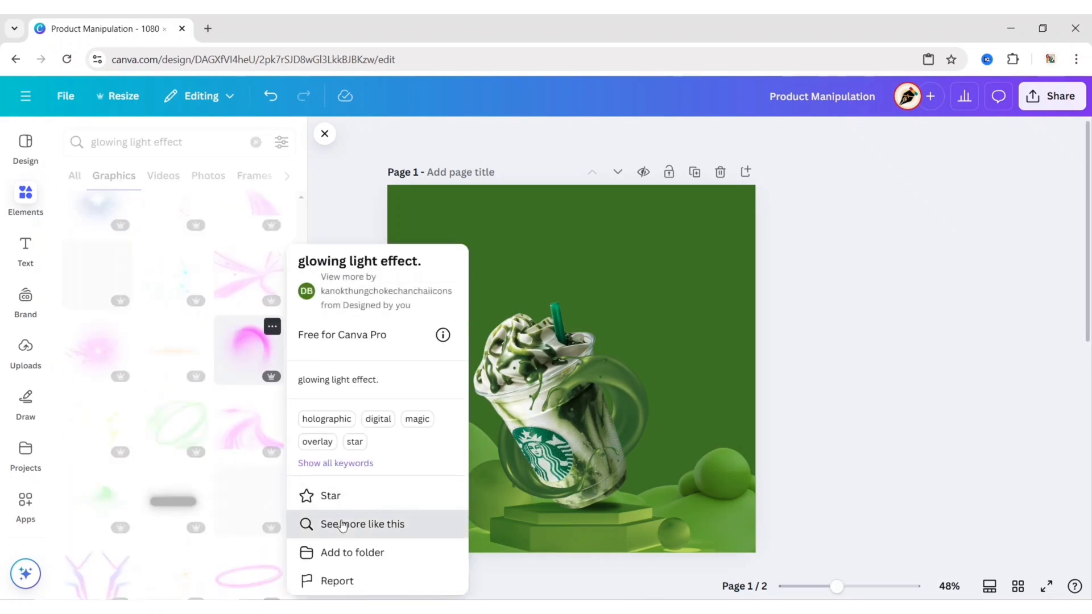
pyautogui.click(343, 526)
# Step: Add the soft green arc-shaped glow from the similar elements to the page
pyautogui.scroll(-5, 202, 451)
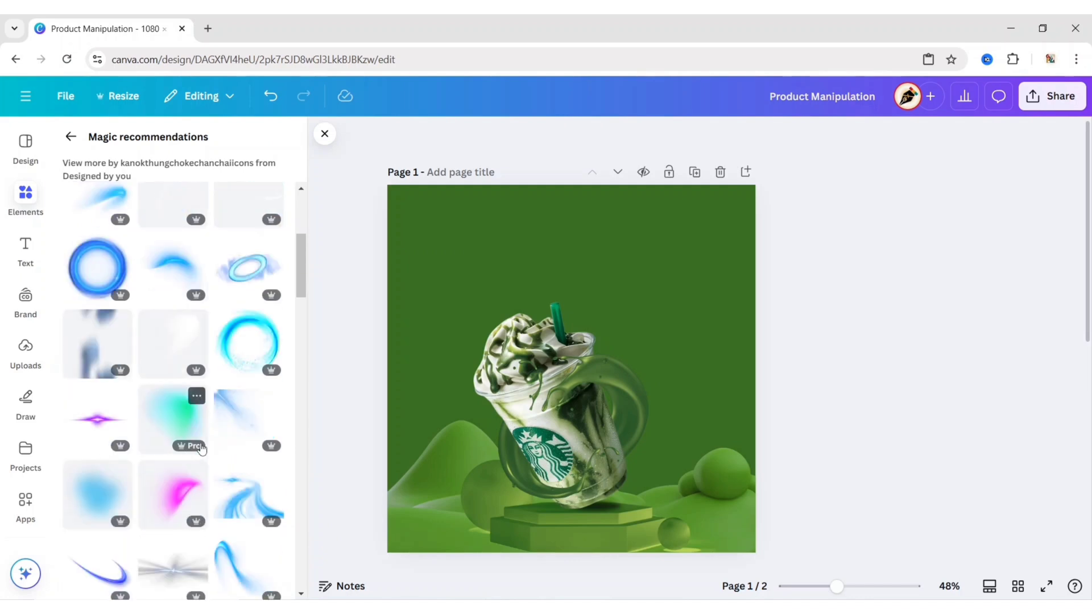
pyautogui.scroll(-10, 202, 449)
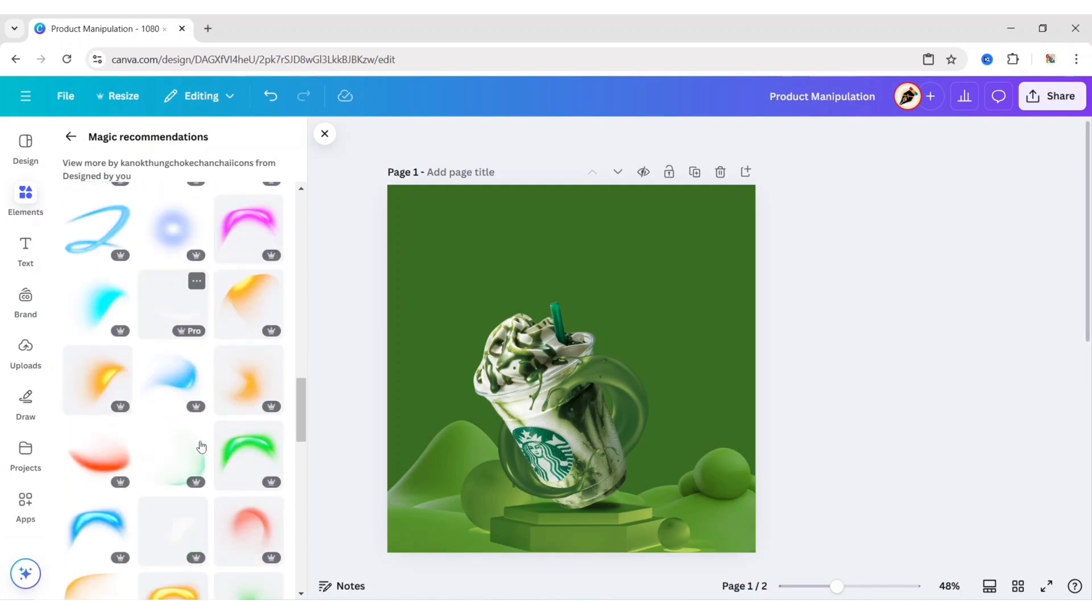
pyautogui.scroll(-6, 178, 445)
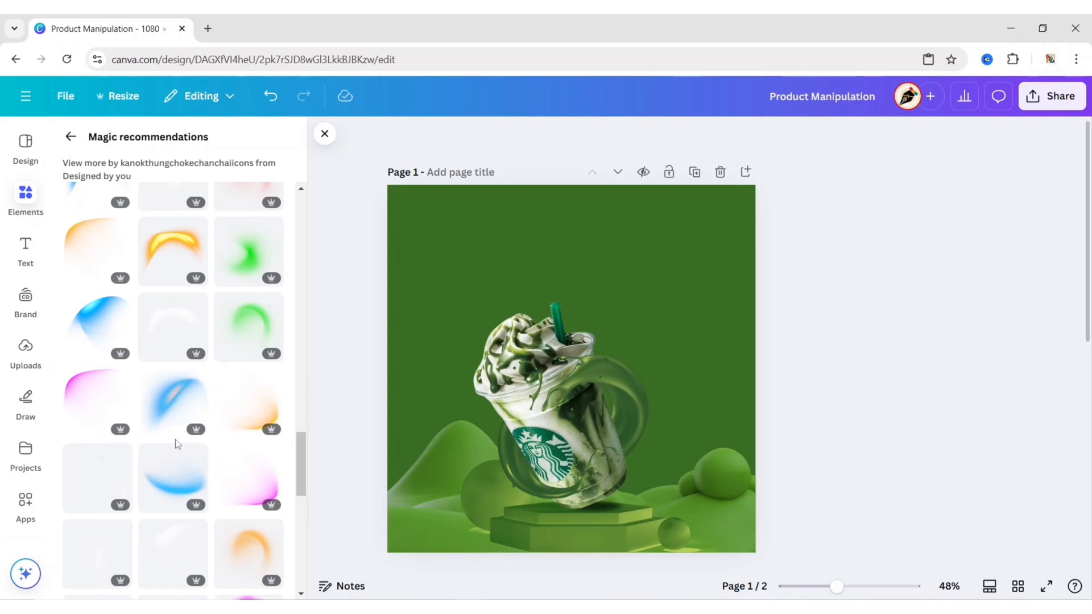
pyautogui.click(246, 333)
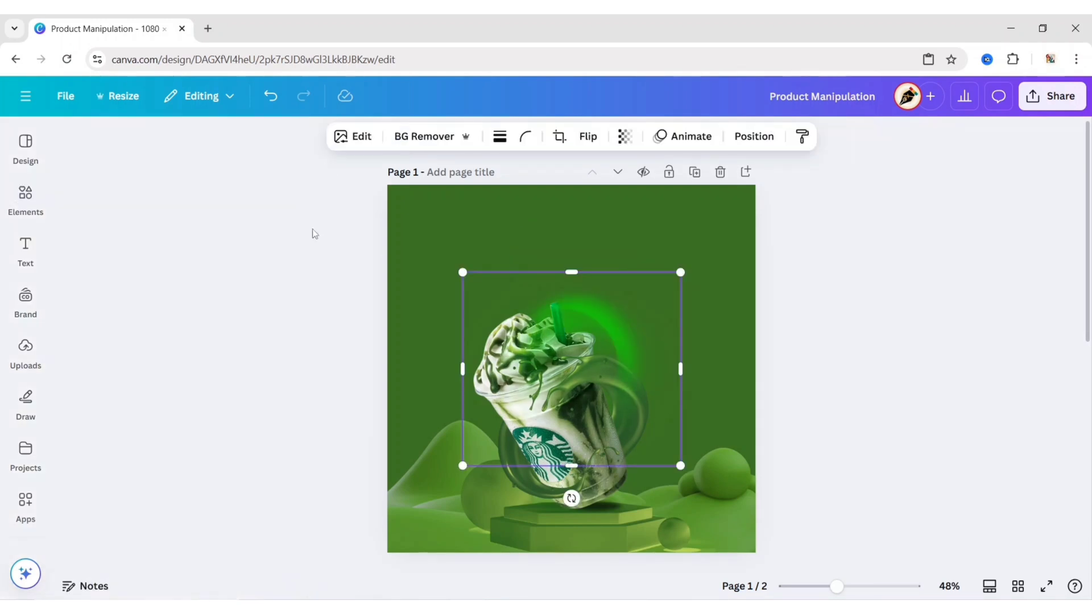
pyautogui.click(325, 134)
# Step: Apply the warm Latte filter to the green arc-shaped glow
pyautogui.click(348, 139)
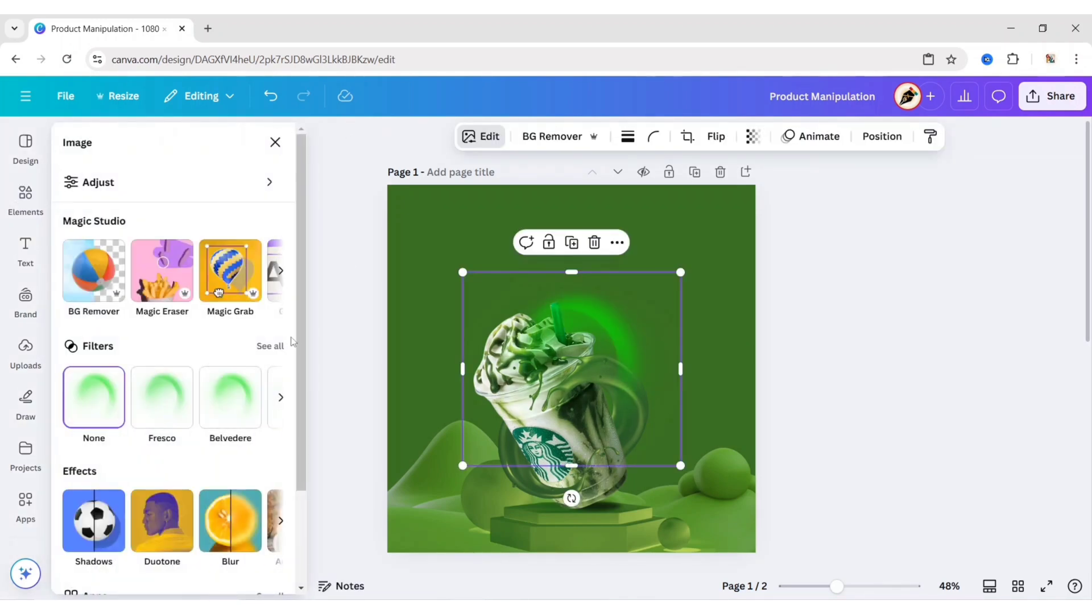
pyautogui.click(271, 347)
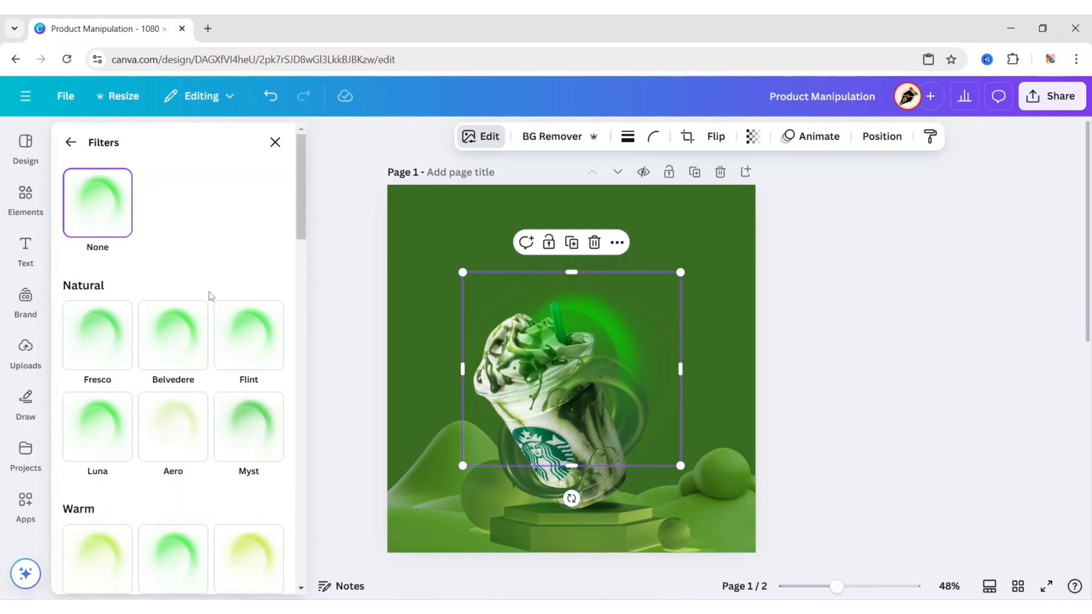
pyautogui.scroll(-5, 208, 300)
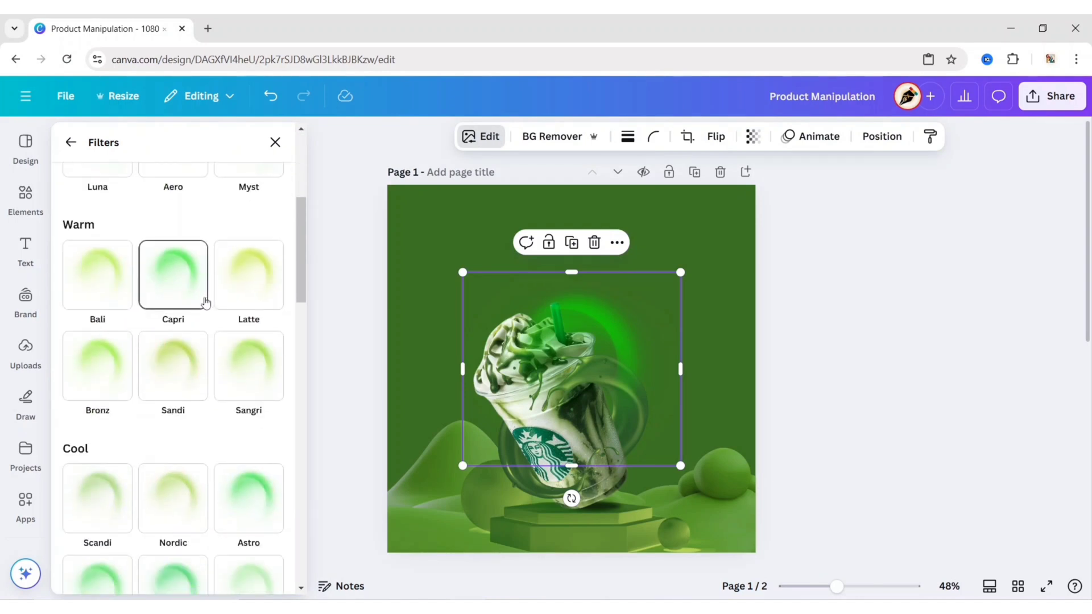
pyautogui.click(255, 279)
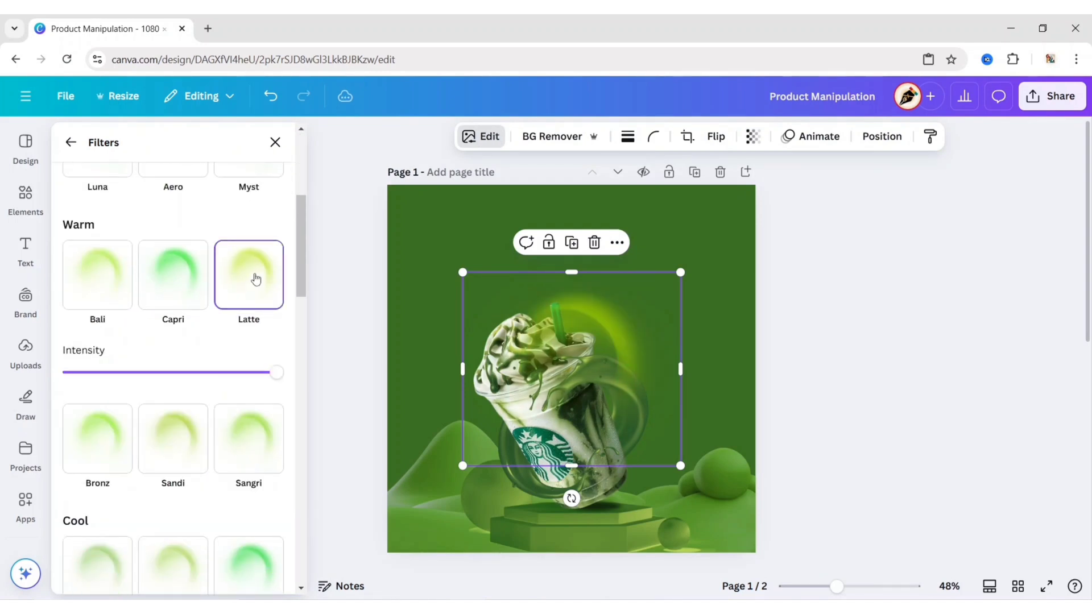
pyautogui.click(276, 143)
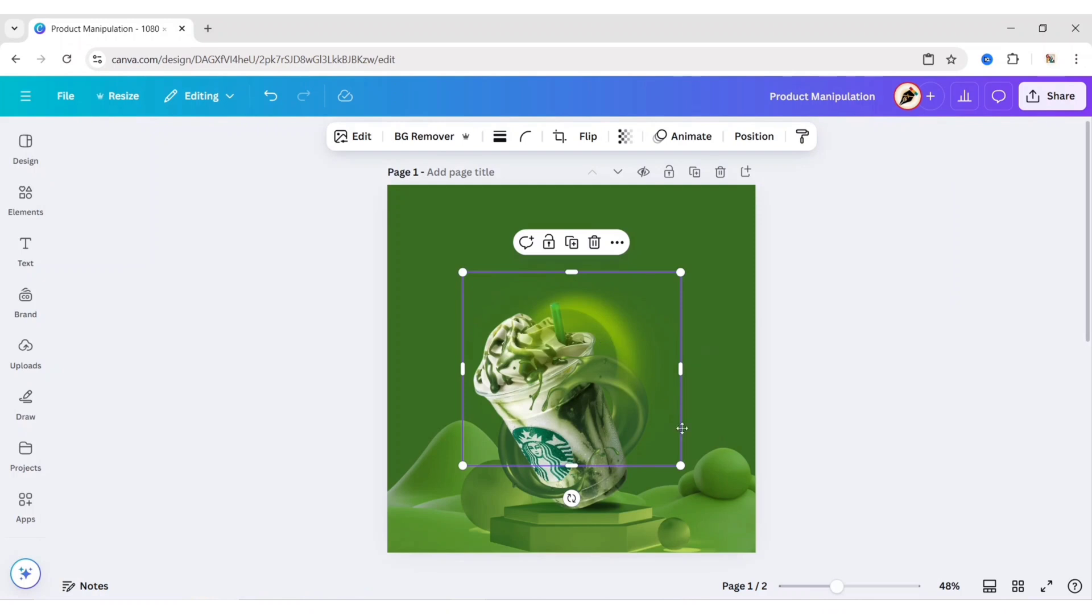
# Step: Move the glow to the page's lower-right corner, partly beyond the edge, and rotate it so its arc lights the landscape there
pyautogui.moveTo(682, 428); pyautogui.dragTo(811, 556)
pyautogui.moveTo(841, 497); pyautogui.dragTo(600, 546)
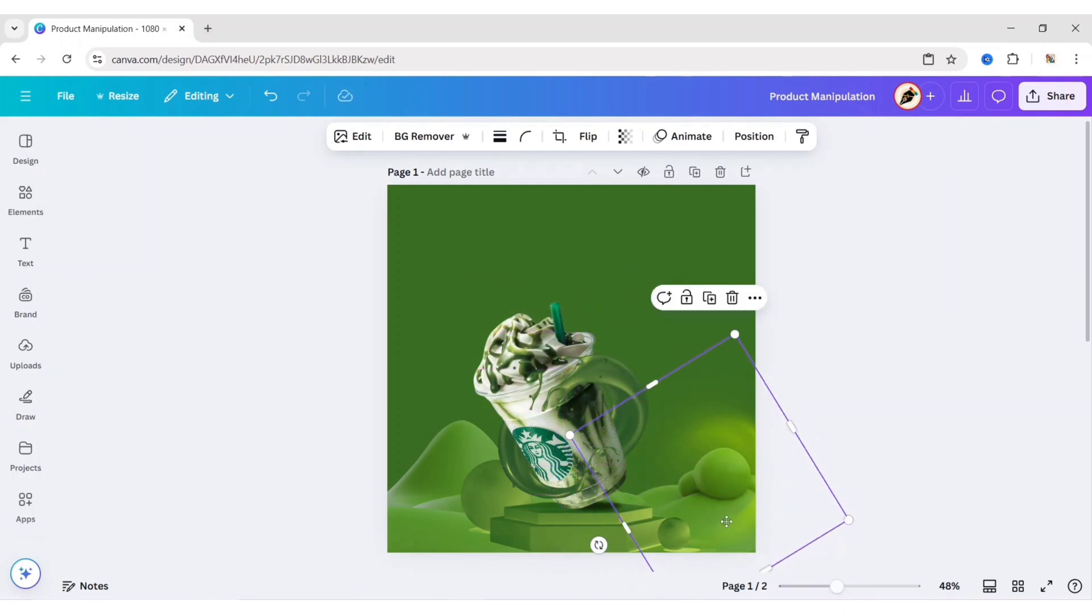
pyautogui.moveTo(705, 526); pyautogui.dragTo(697, 530)
pyautogui.moveTo(590, 550); pyautogui.dragTo(574, 502)
pyautogui.moveTo(732, 542); pyautogui.dragTo(738, 522)
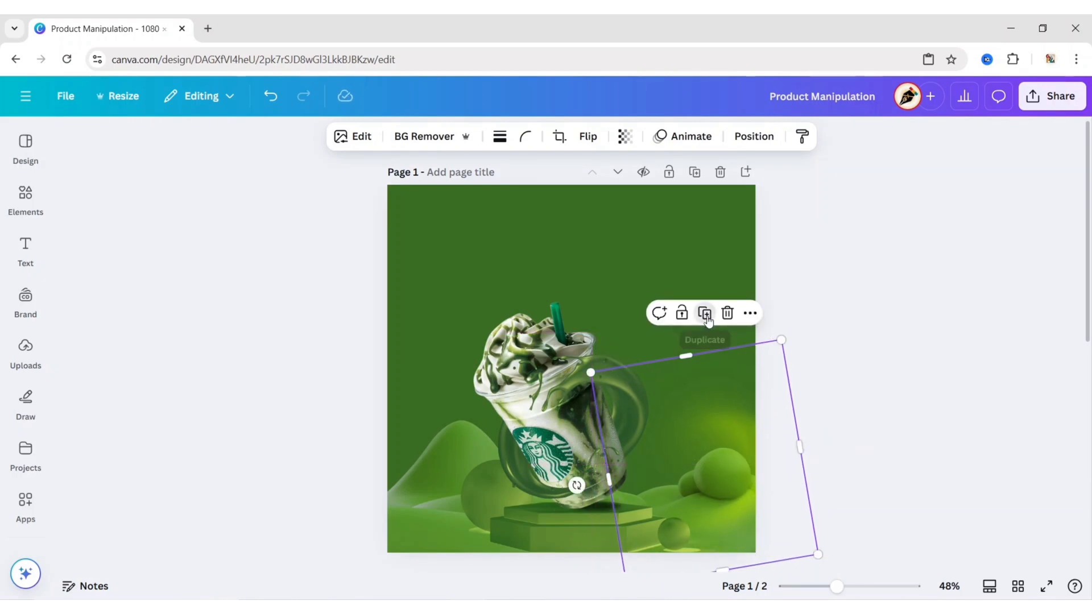
# Step: Duplicate the glow, move the copy to the page's upper-left corner and rotate it so its arc curves inward from the edge
pyautogui.moveTo(739, 478); pyautogui.dragTo(459, 313)
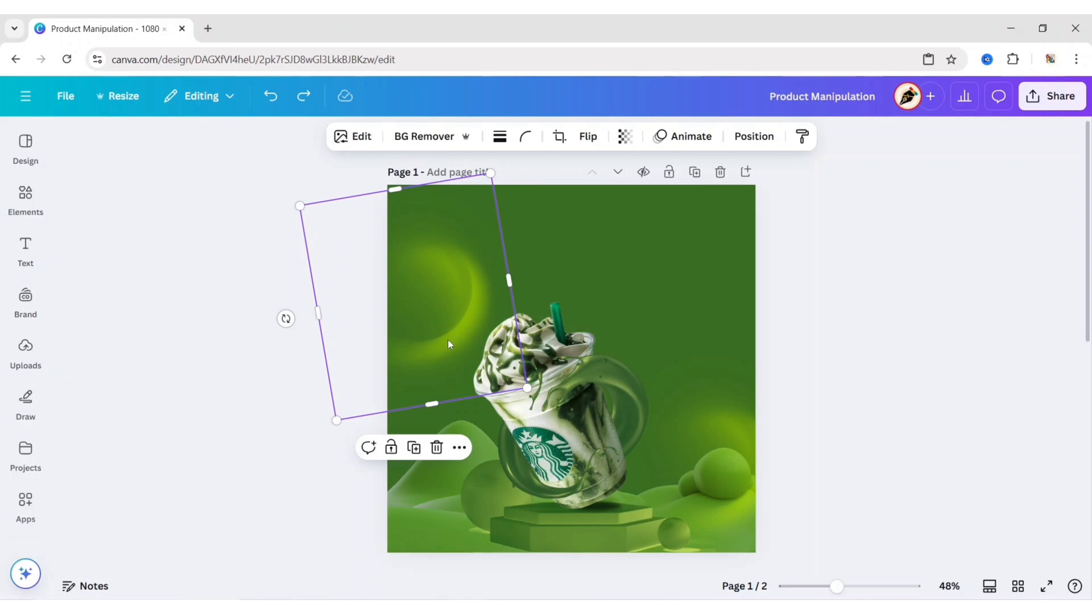
pyautogui.moveTo(285, 319); pyautogui.dragTo(439, 256)
pyautogui.moveTo(435, 332); pyautogui.dragTo(446, 291)
pyautogui.moveTo(473, 399); pyautogui.dragTo(373, 276)
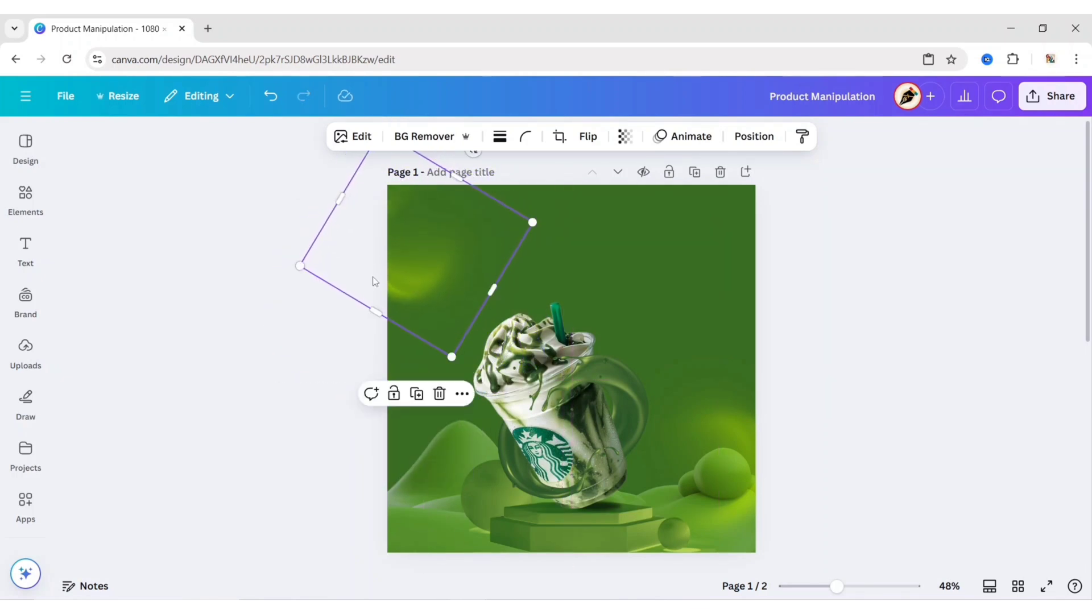
pyautogui.click(232, 234)
# Step: Search the graphics elements for "3d abstract shape" and add the pink wavy tube to the page
pyautogui.click(26, 201)
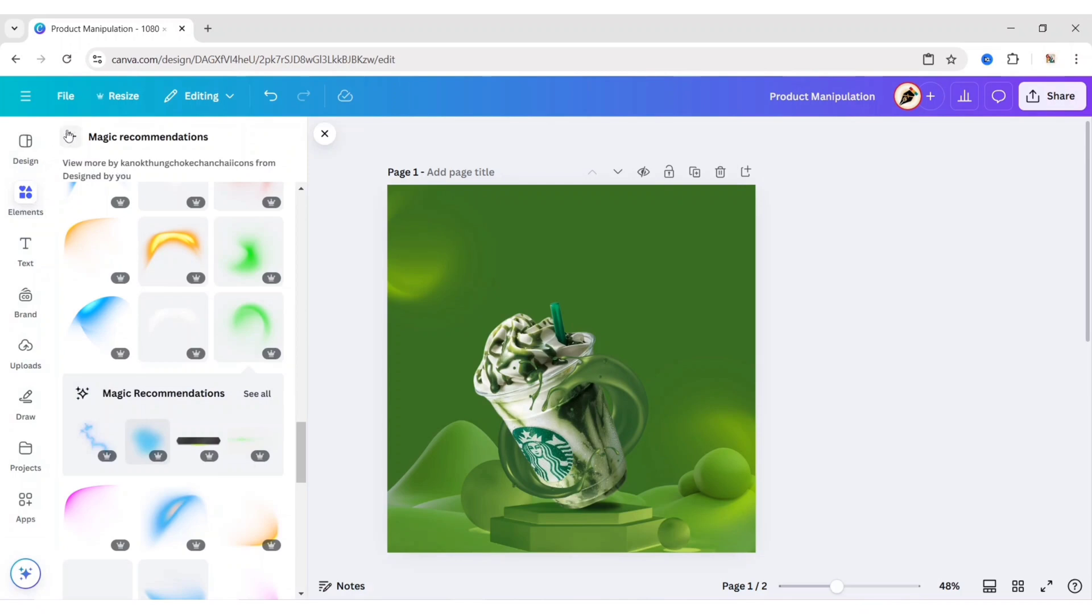
pyautogui.click(71, 137)
pyautogui.click(256, 141)
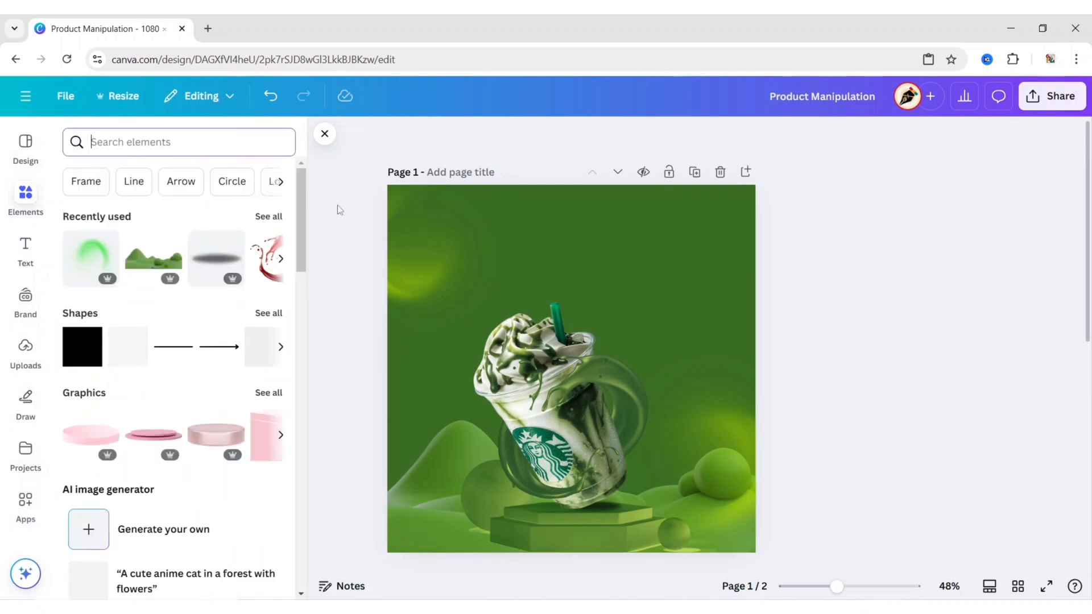
pyautogui.write('3d abstract shape')
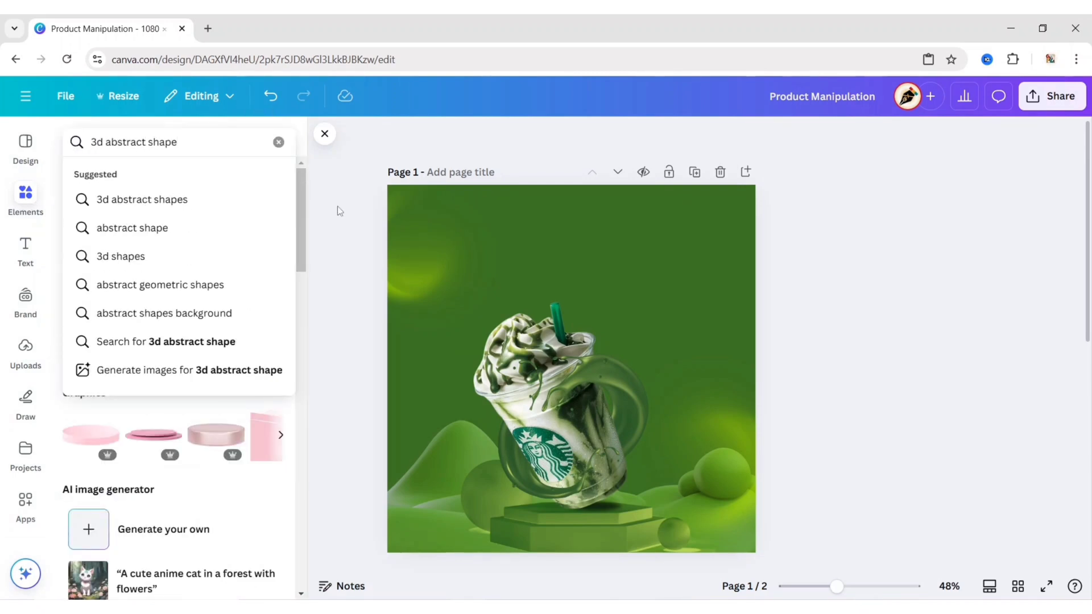
pyautogui.press('Return')
pyautogui.click(114, 175)
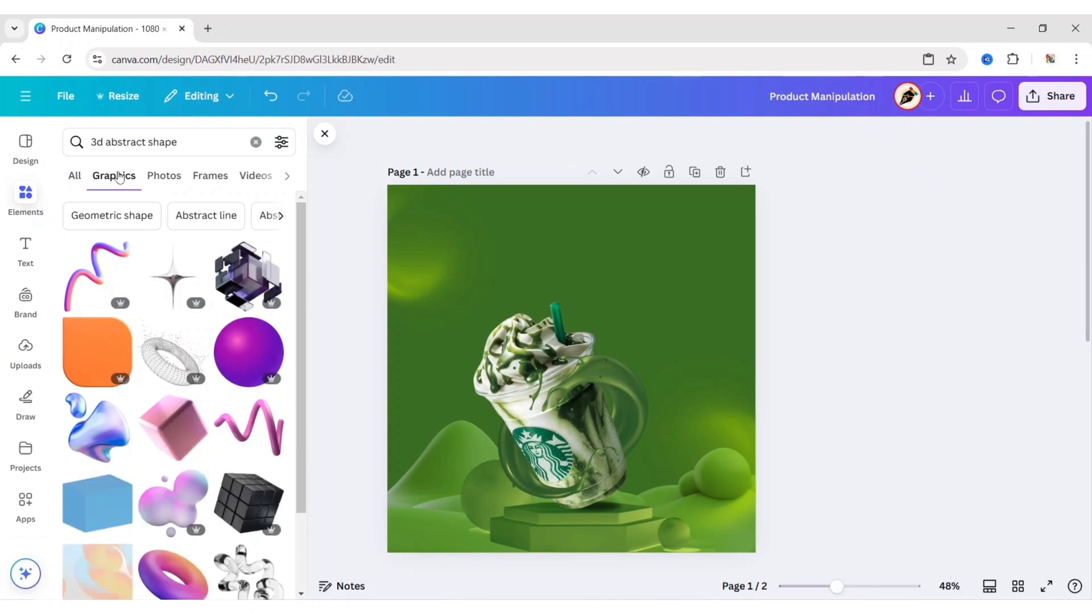
pyautogui.click(254, 435)
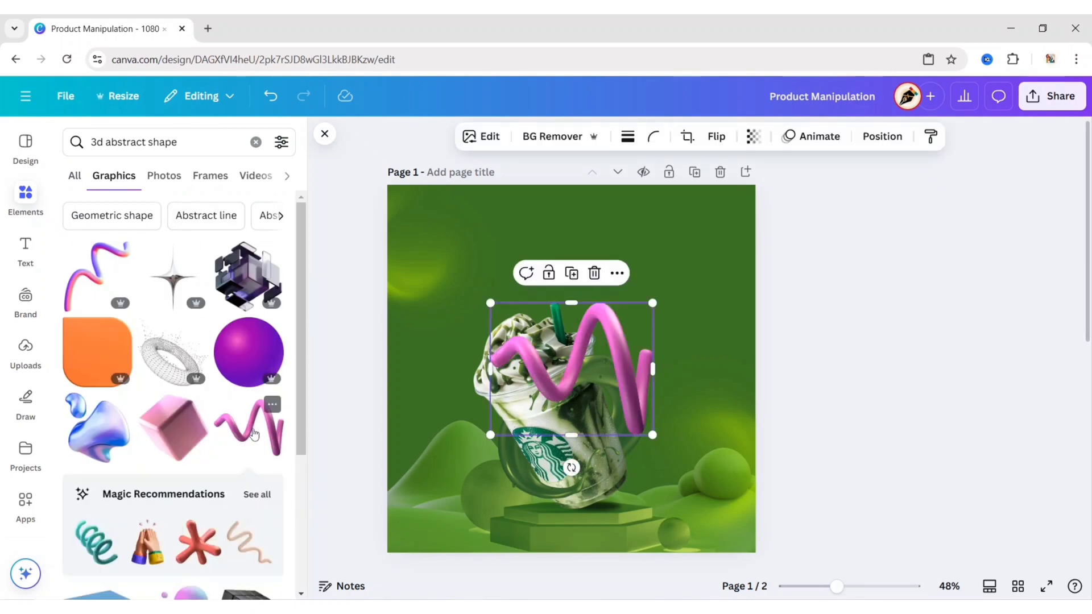
# Step: Recolour the pink wavy tube with a custom duotone, using #11440F for highlights and #6ED445 for shadows
pyautogui.click(325, 132)
pyautogui.click(348, 138)
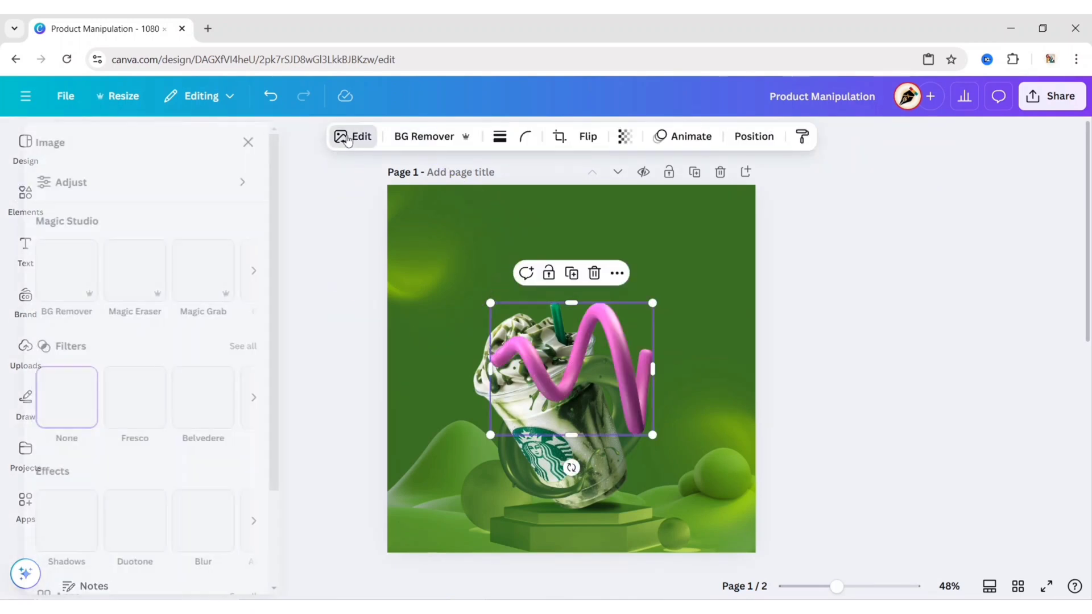
pyautogui.click(161, 515)
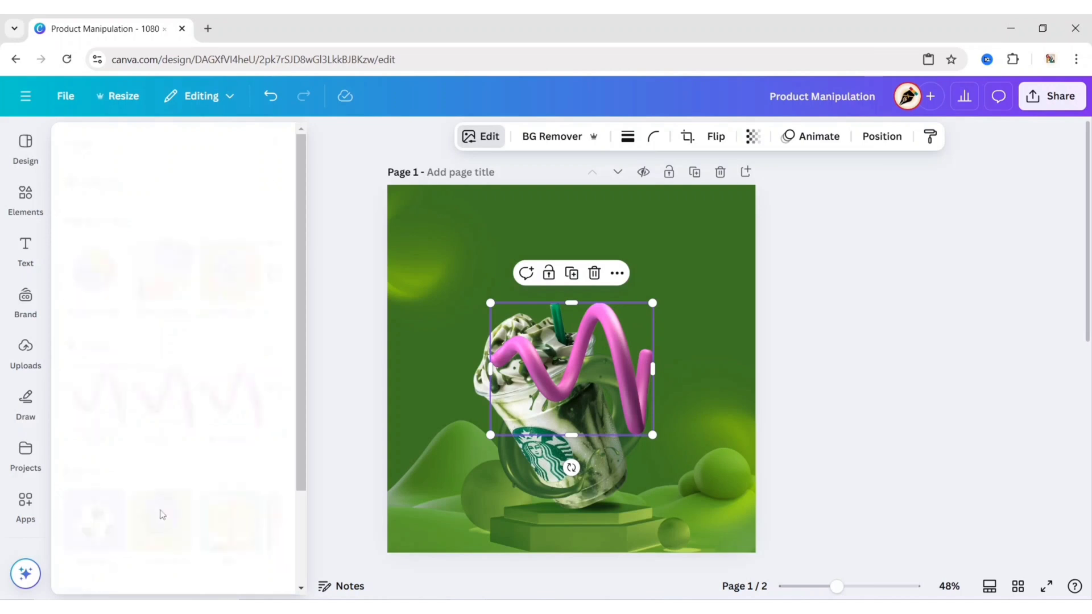
pyautogui.click(117, 297)
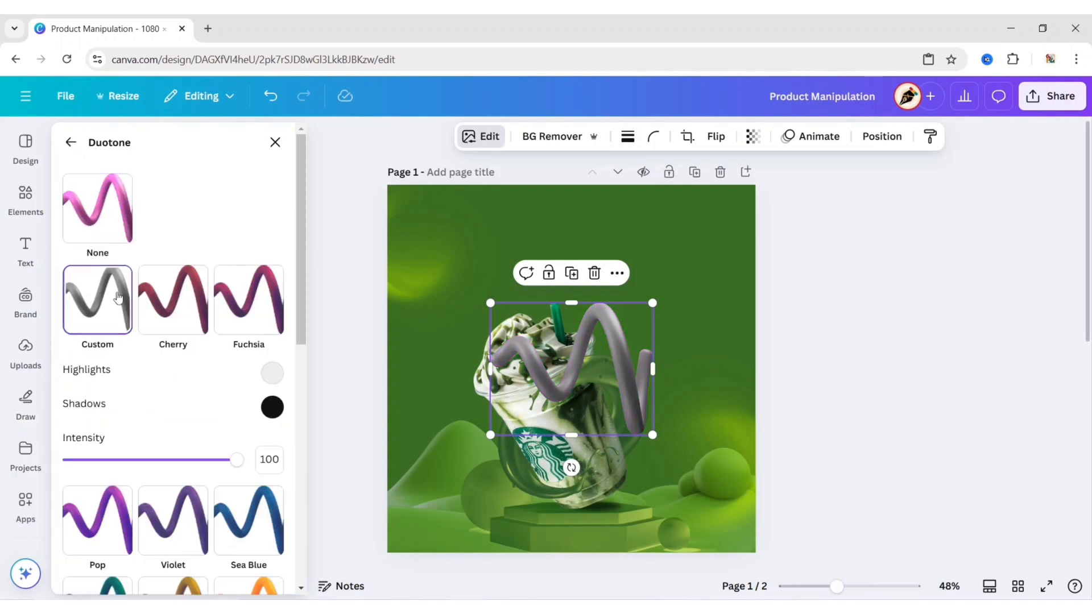
pyautogui.click(271, 373)
pyautogui.write('#1E440F')
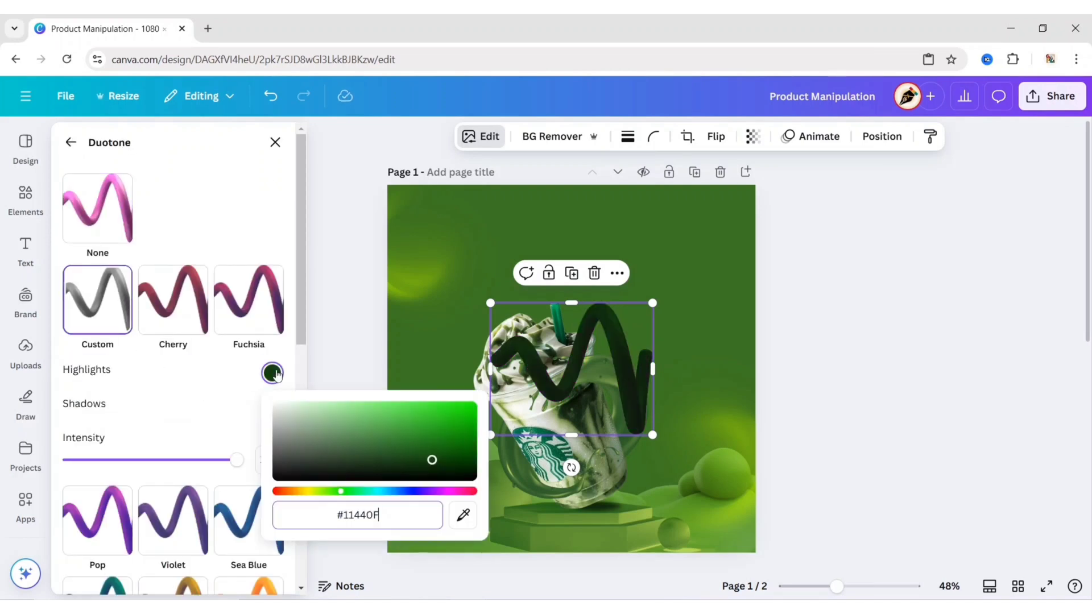
pyautogui.click(271, 407)
pyautogui.hotkey('ctrl', 'v')
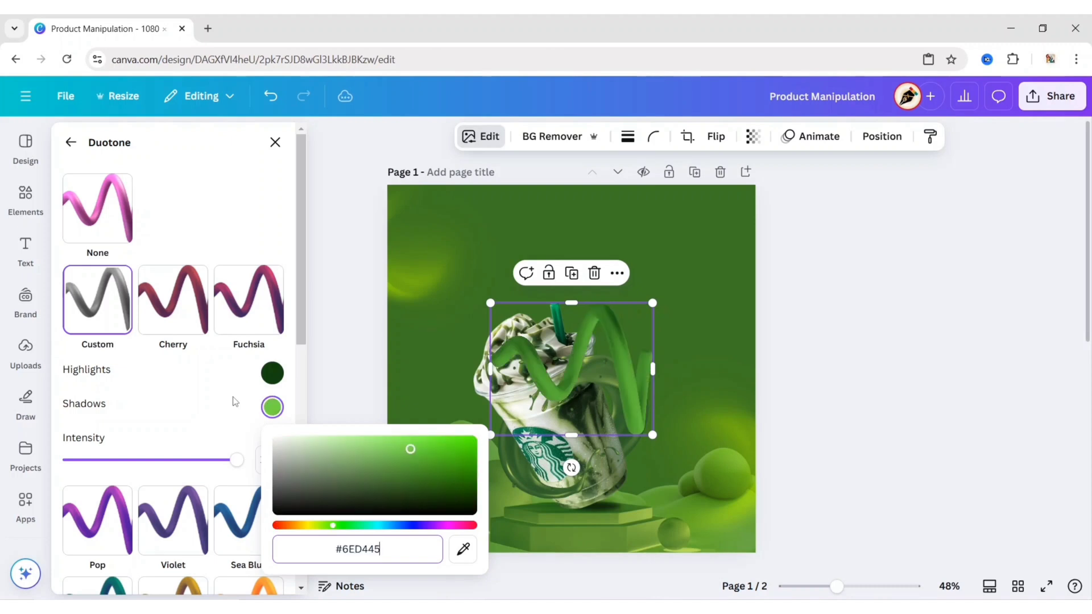
pyautogui.click(239, 393)
pyautogui.click(274, 142)
# Step: Move the green wavy tube to the page's upper-left corner, partly beyond the edges, scale it down slightly and tilt it counterclockwise
pyautogui.moveTo(628, 396); pyautogui.dragTo(510, 288)
pyautogui.moveTo(565, 258); pyautogui.dragTo(504, 327)
pyautogui.moveTo(514, 237); pyautogui.dragTo(512, 230)
pyautogui.moveTo(501, 320); pyautogui.dragTo(494, 323)
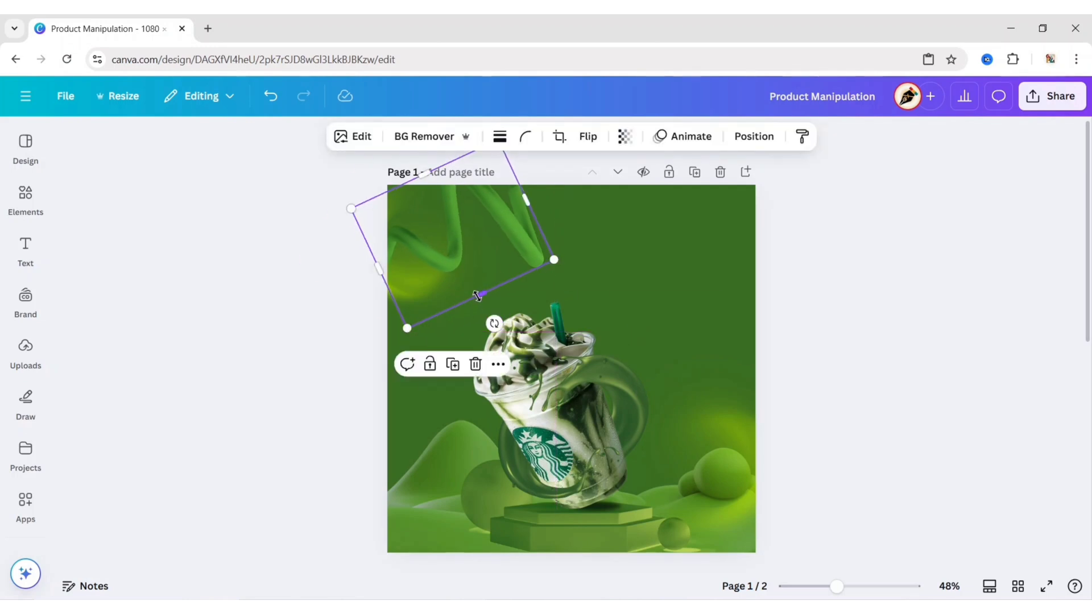
pyautogui.moveTo(407, 328); pyautogui.dragTo(409, 321)
pyautogui.moveTo(494, 207); pyautogui.dragTo(491, 209)
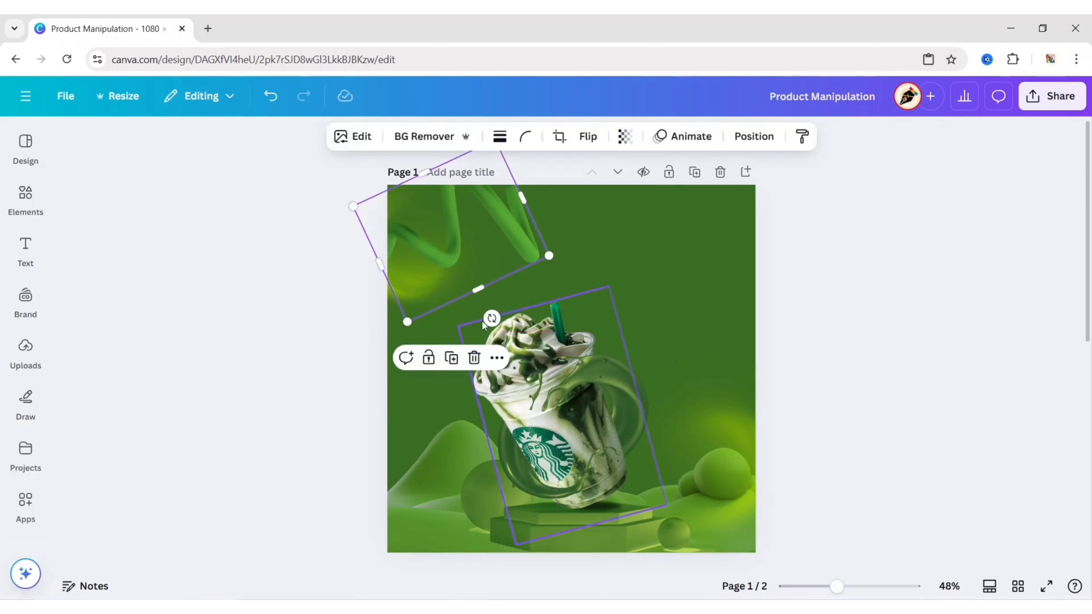
pyautogui.moveTo(483, 320); pyautogui.dragTo(498, 314)
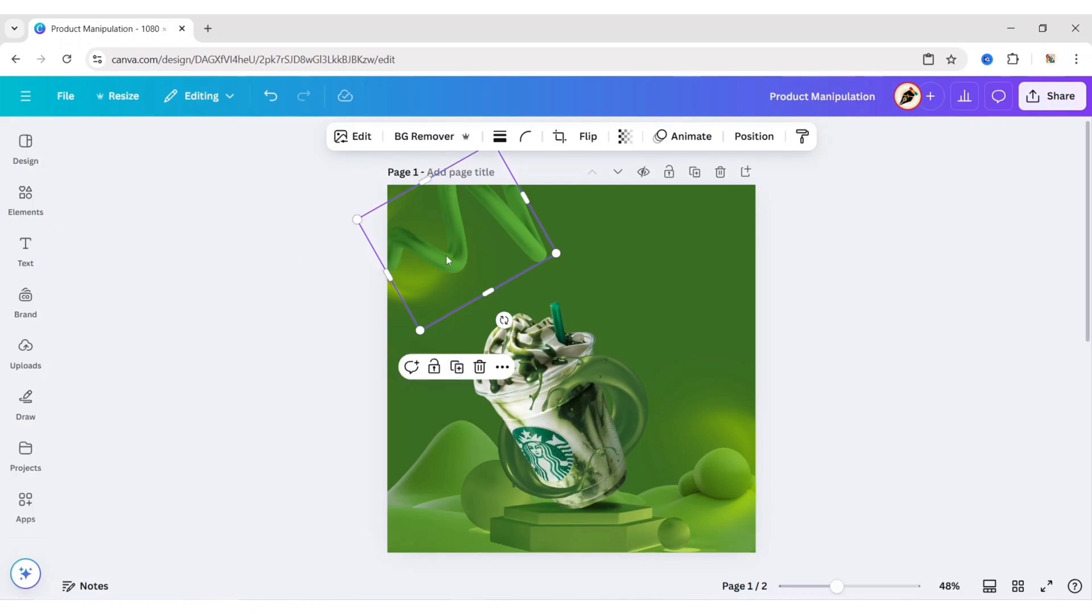
# Step: Duplicate the wavy tube, flip the copy, and position and rotate it at the page's lower-left edge so only its end shows
pyautogui.moveTo(445, 255); pyautogui.dragTo(423, 442)
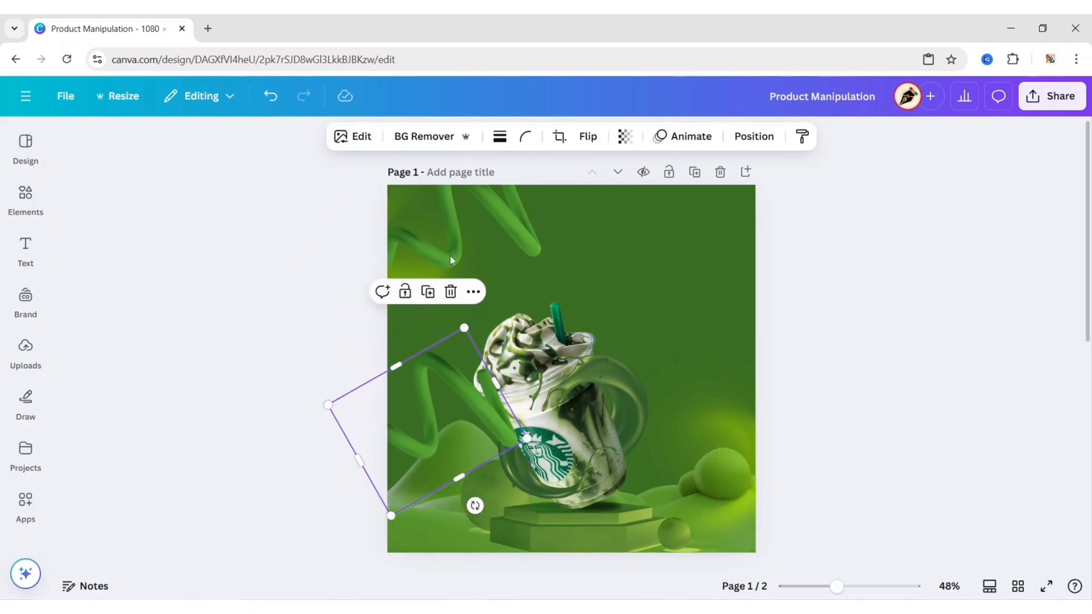
pyautogui.click(590, 139)
pyautogui.click(592, 173)
pyautogui.moveTo(448, 397); pyautogui.dragTo(394, 497)
pyautogui.moveTo(474, 461); pyautogui.dragTo(480, 475)
pyautogui.moveTo(410, 504); pyautogui.dragTo(409, 487)
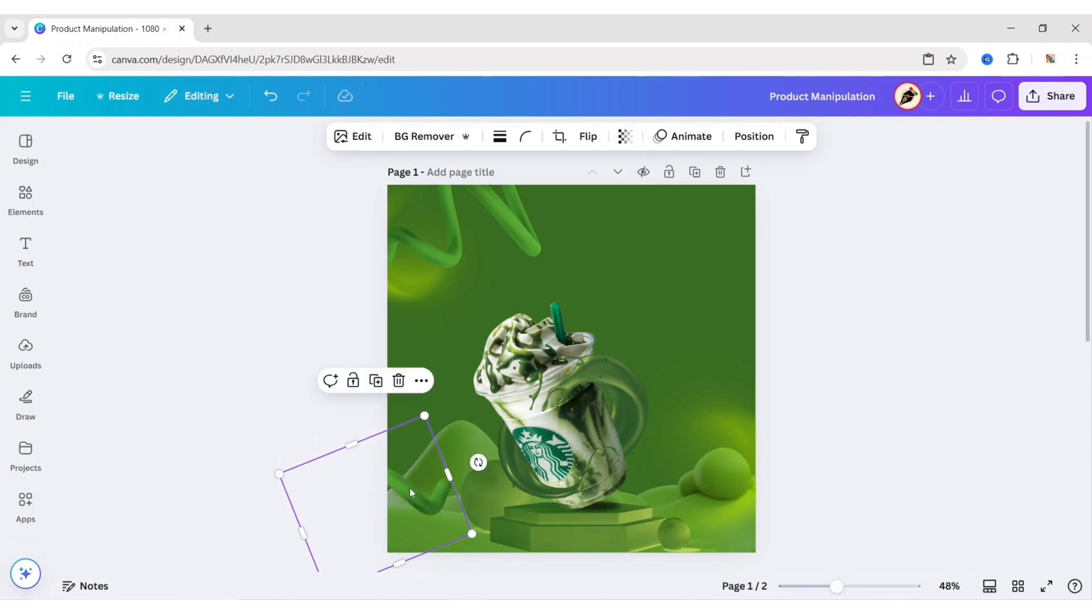
pyautogui.click(258, 397)
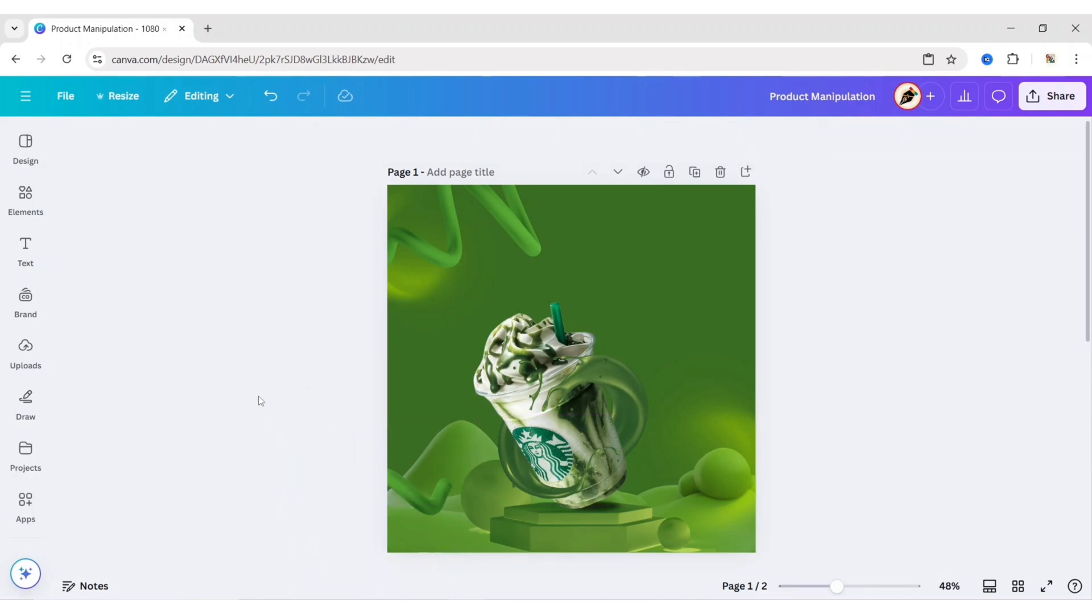
# Step: Search the graphics elements for "3d microbial" and add the purple ribbed ring to the page
pyautogui.click(26, 196)
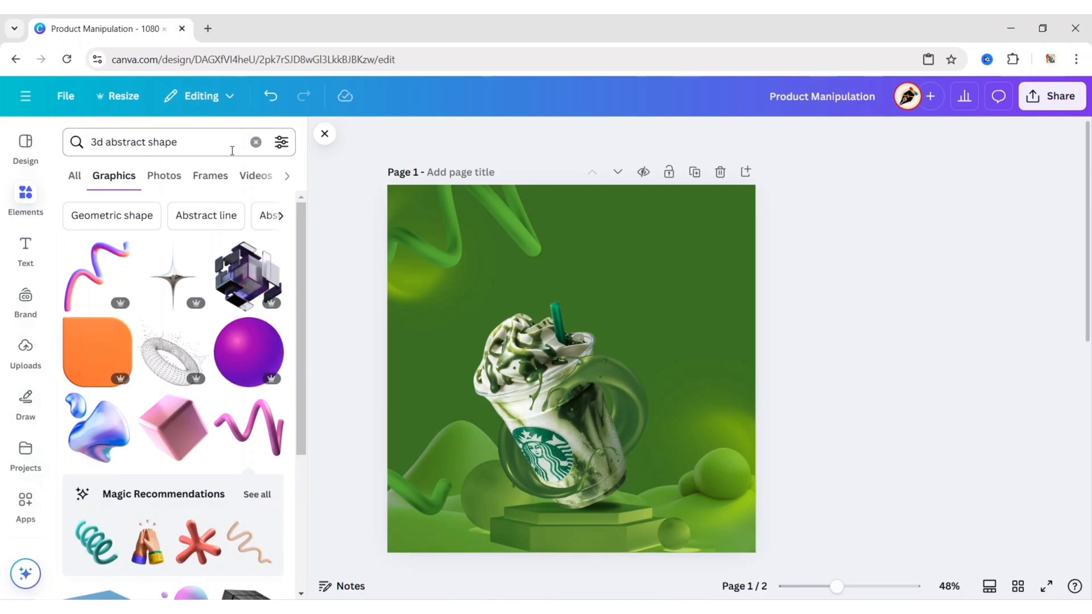
pyautogui.click(255, 142)
pyautogui.write('3d microbial')
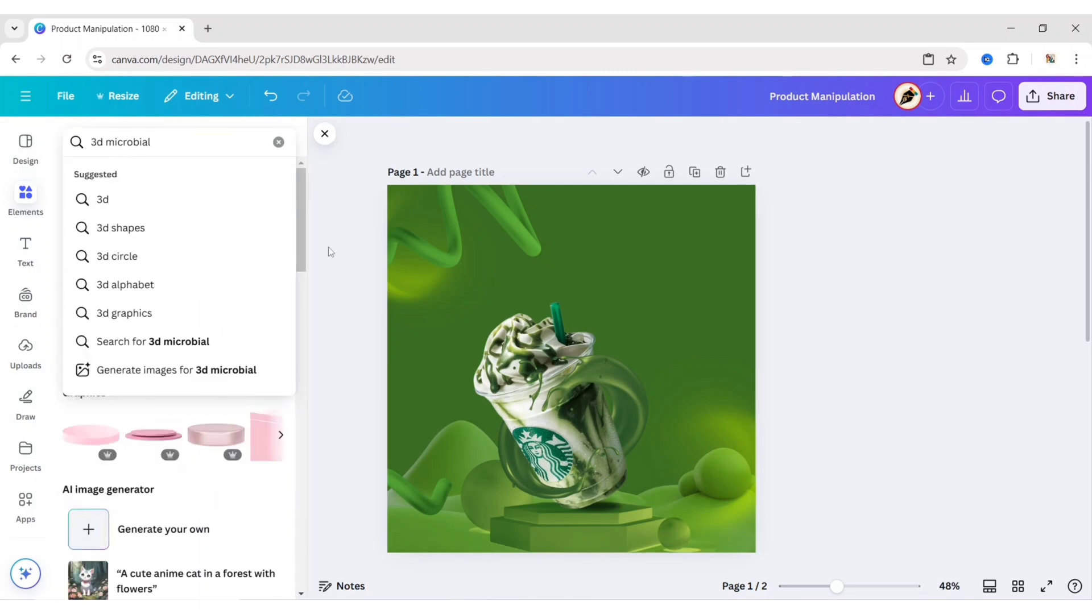
pyautogui.press('Return')
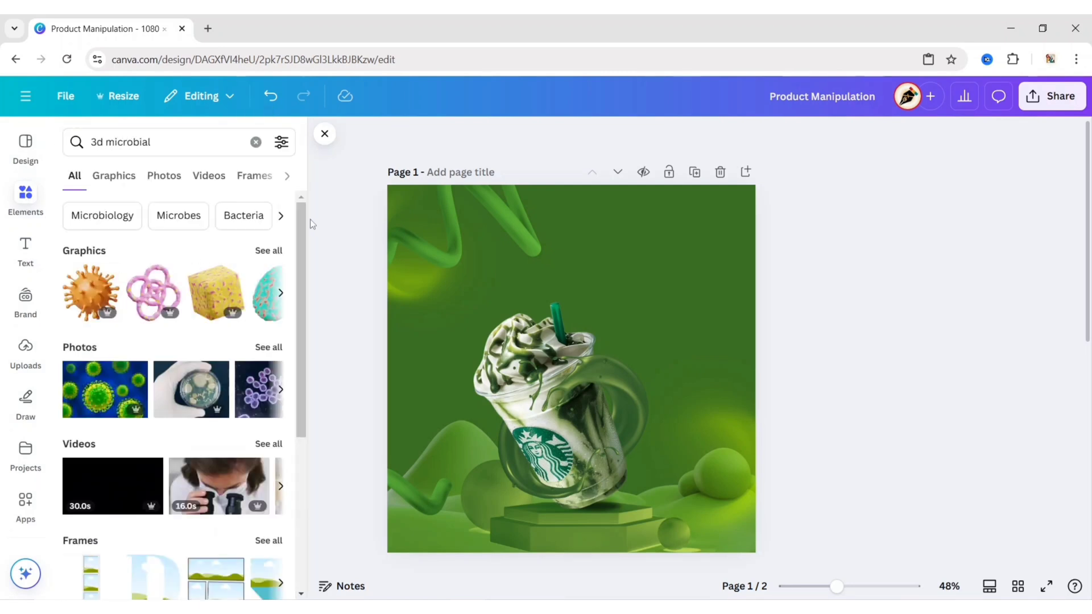
pyautogui.click(114, 176)
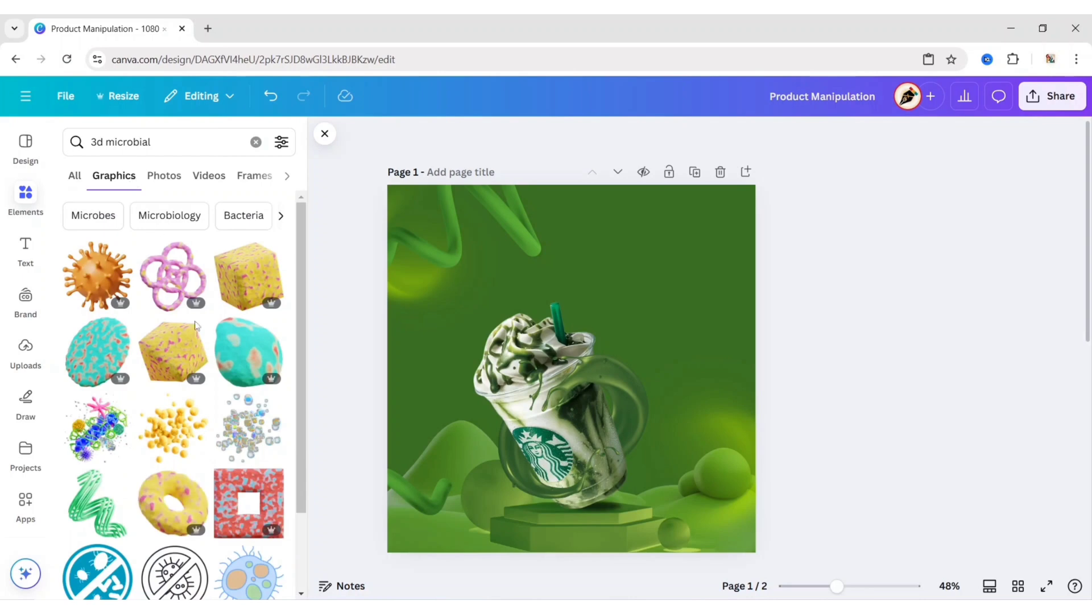
pyautogui.scroll(-6, 195, 341)
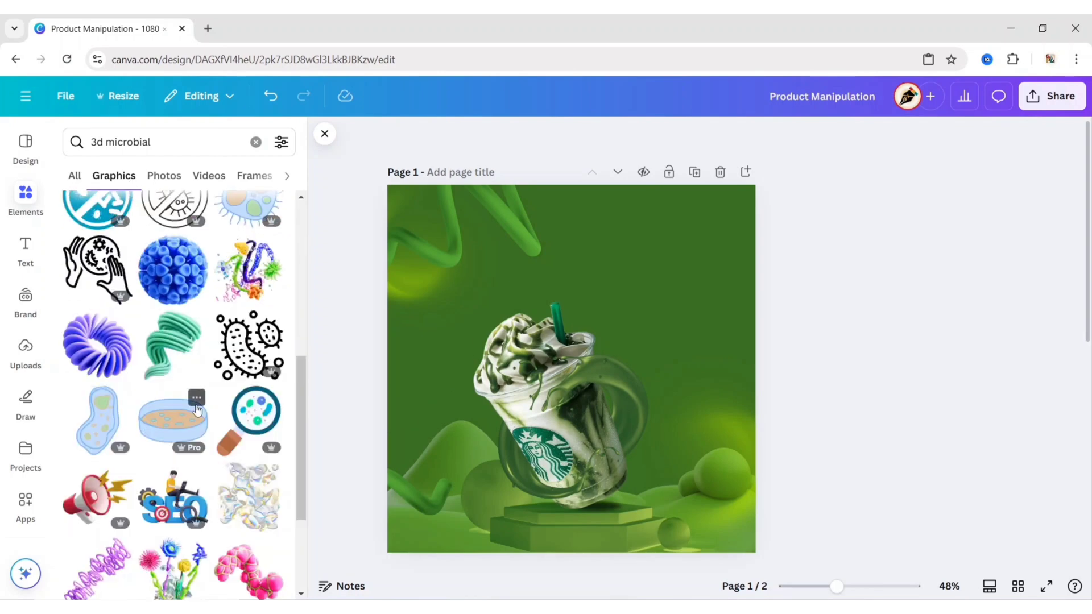
pyautogui.click(97, 359)
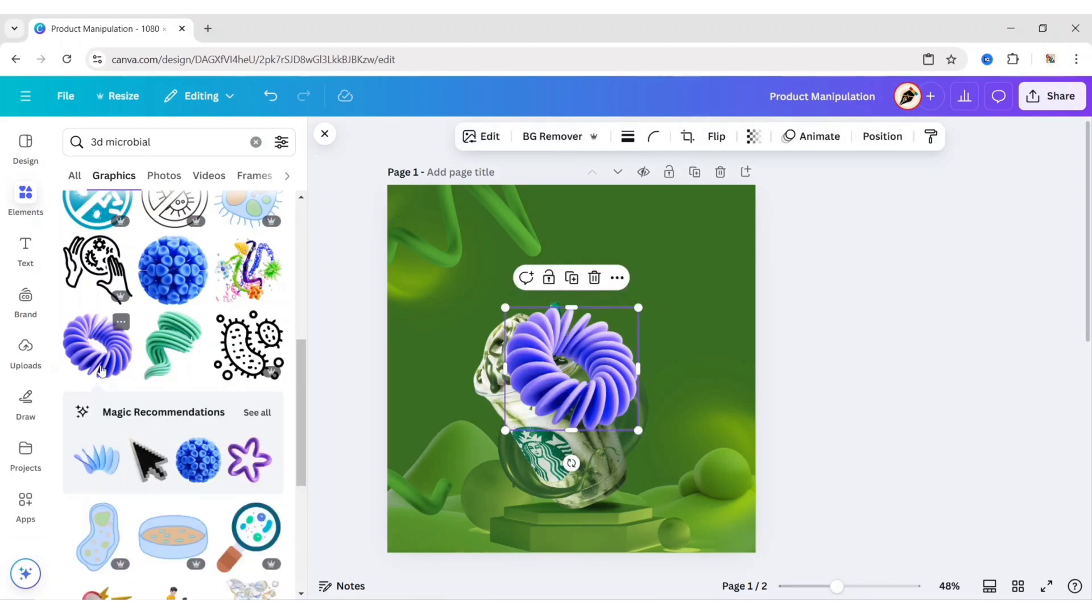
pyautogui.click(323, 136)
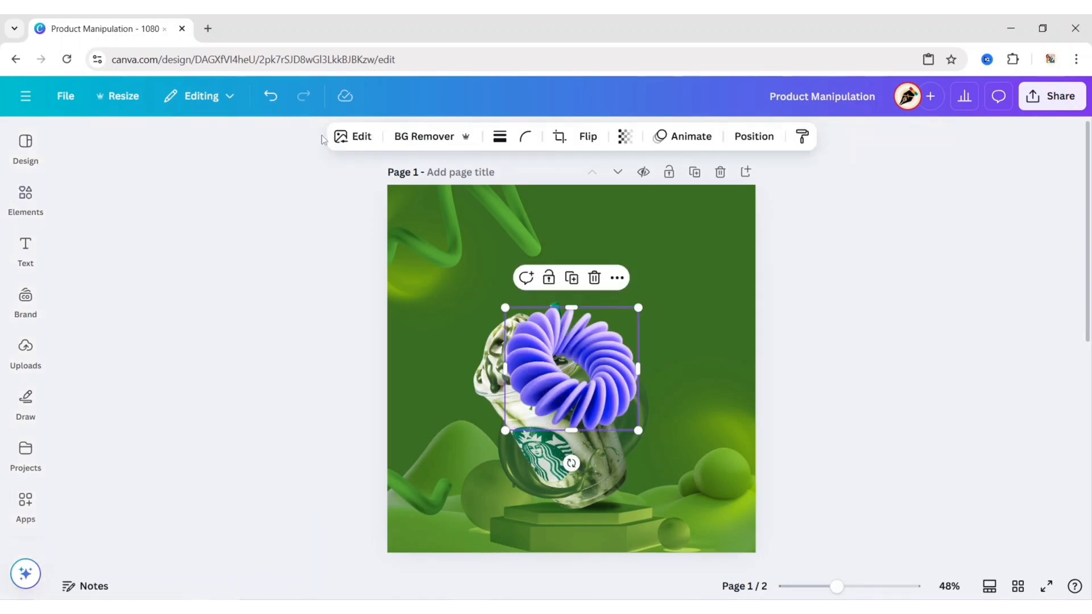
# Step: Recolour the ribbed ring with a custom duotone, using #6ED445 for highlights and #082F07 for shadows
pyautogui.click(362, 138)
pyautogui.click(161, 527)
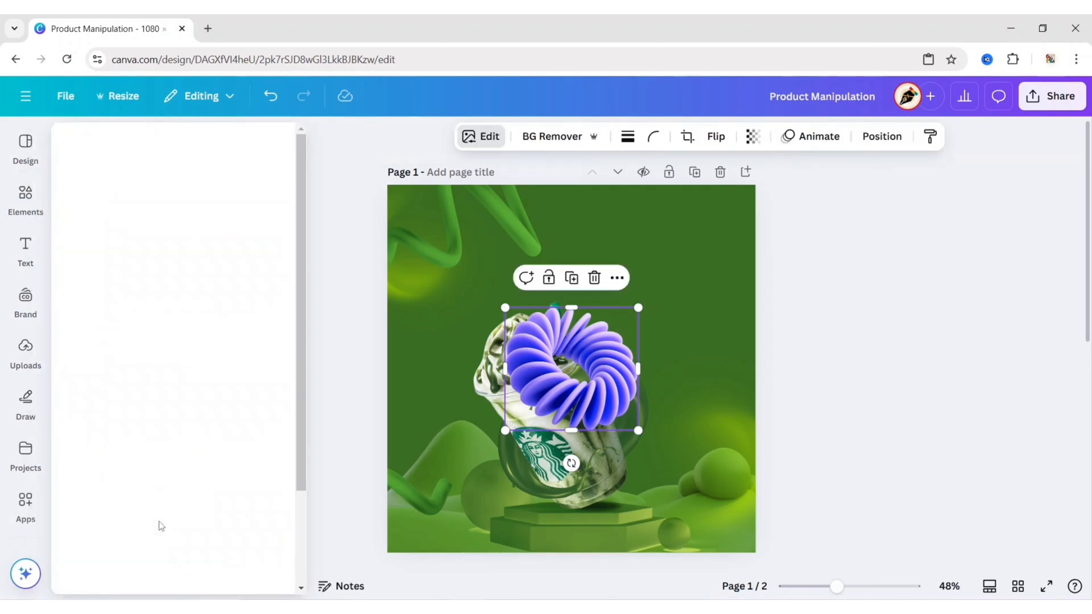
pyautogui.click(97, 300)
pyautogui.click(272, 373)
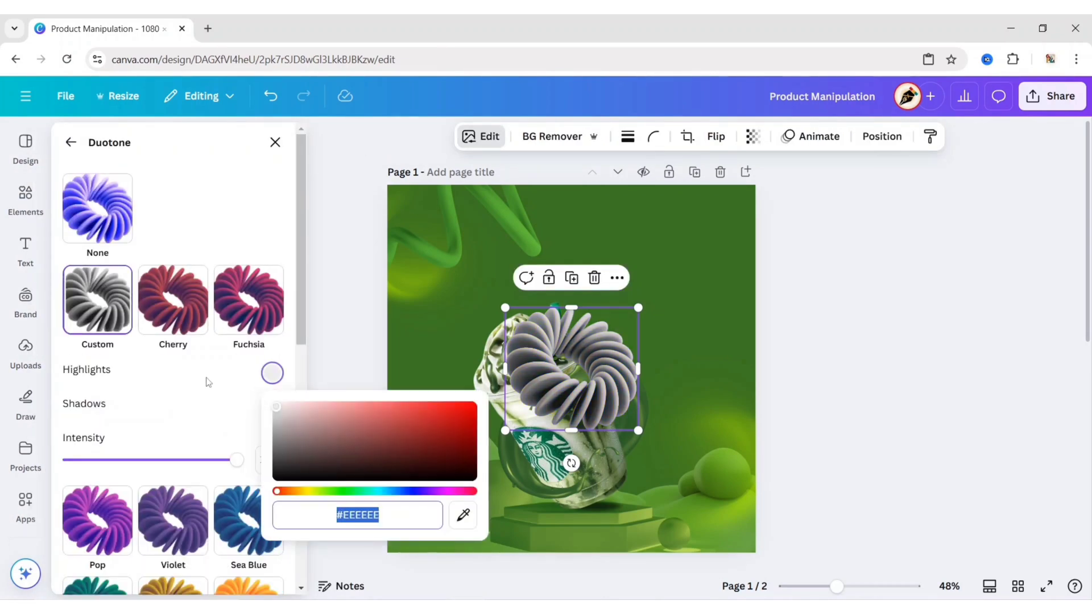
pyautogui.write('#6ED445')
pyautogui.click(222, 418)
pyautogui.click(272, 407)
pyautogui.write('#082F07')
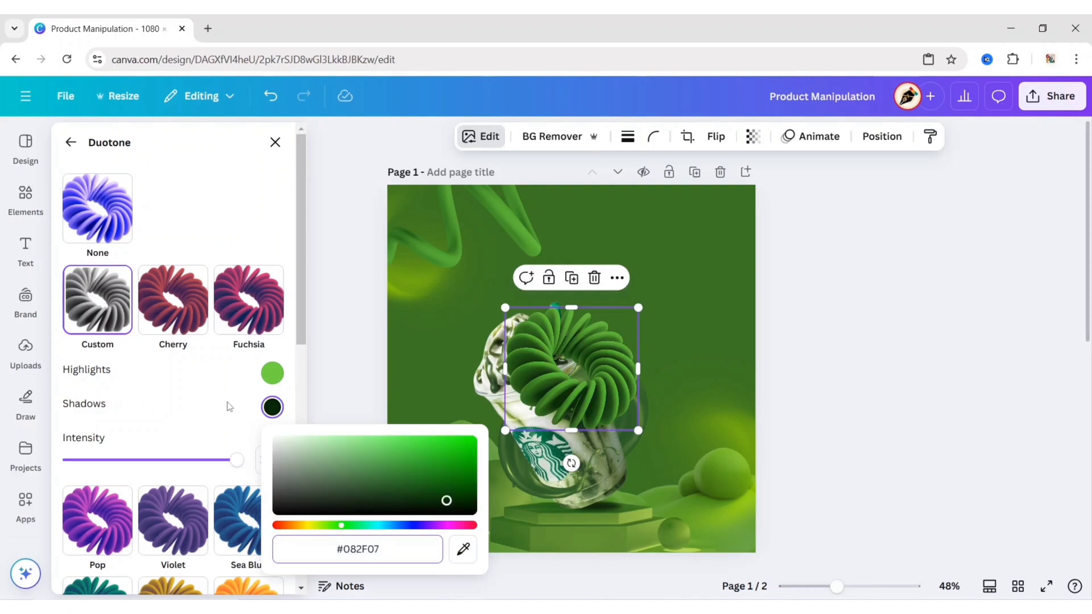
pyautogui.click(229, 407)
pyautogui.click(275, 142)
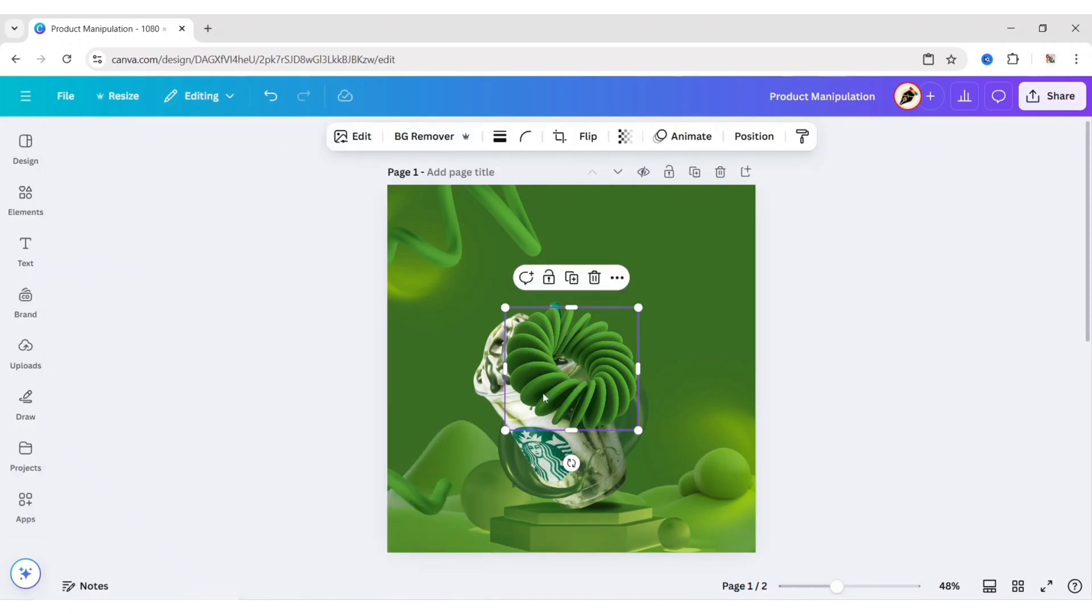
# Step: Move the ribbed ring to the page's upper-right corner, partly beyond the edges, and make it slightly smaller
pyautogui.moveTo(543, 392); pyautogui.dragTo(696, 242)
pyautogui.moveTo(667, 283); pyautogui.dragTo(678, 273)
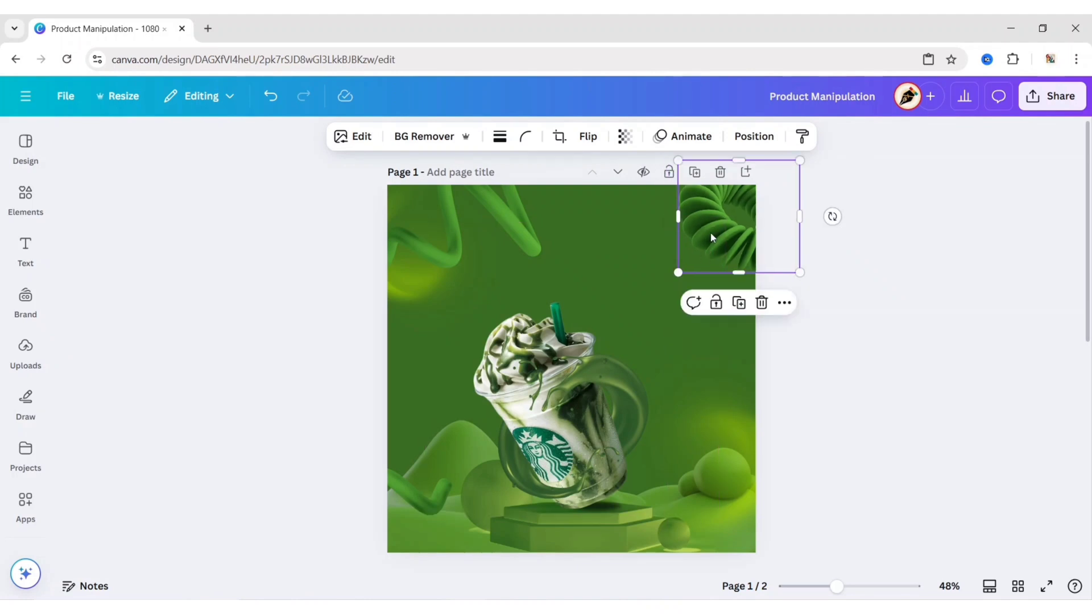
pyautogui.moveTo(713, 238); pyautogui.dragTo(700, 240)
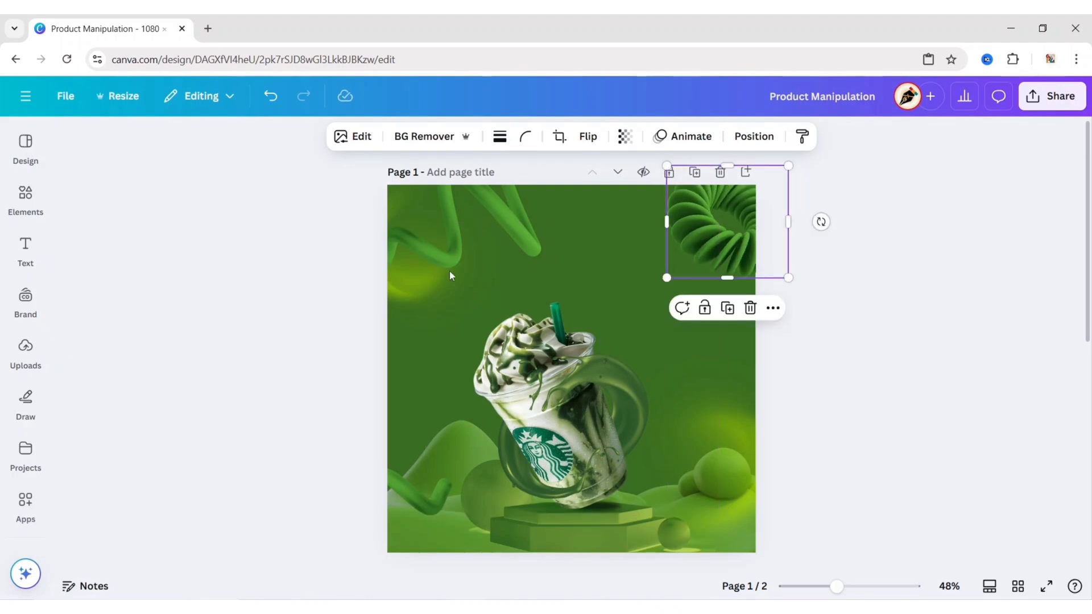
pyautogui.click(289, 289)
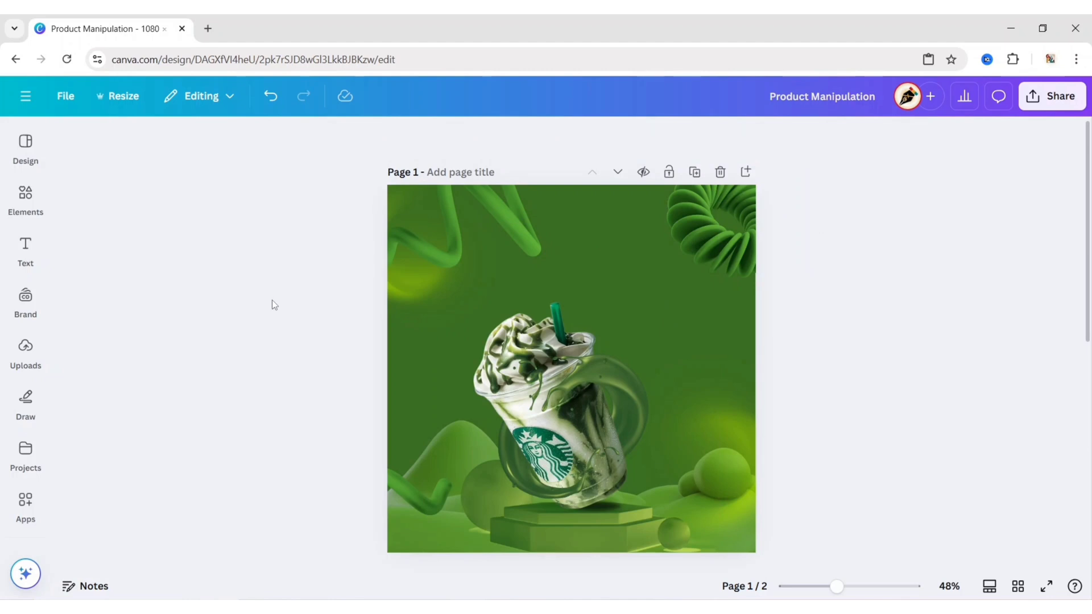
# Step: Search the graphics elements for "window shadow" and add the window shadow with plant leaves to the page
pyautogui.click(25, 196)
pyautogui.click(254, 142)
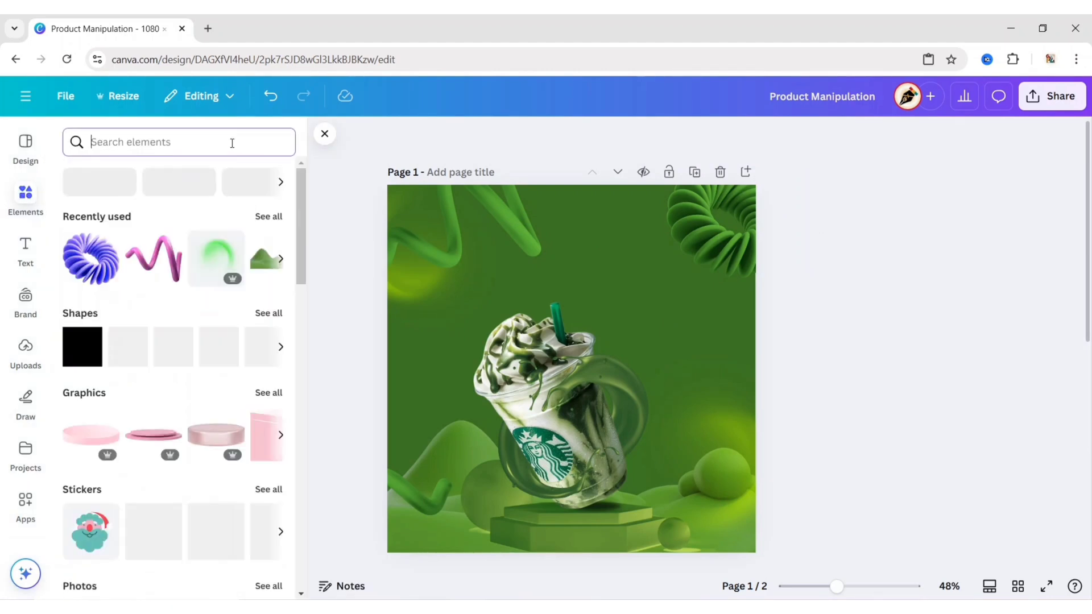
pyautogui.write('window shadow')
pyautogui.press('Return')
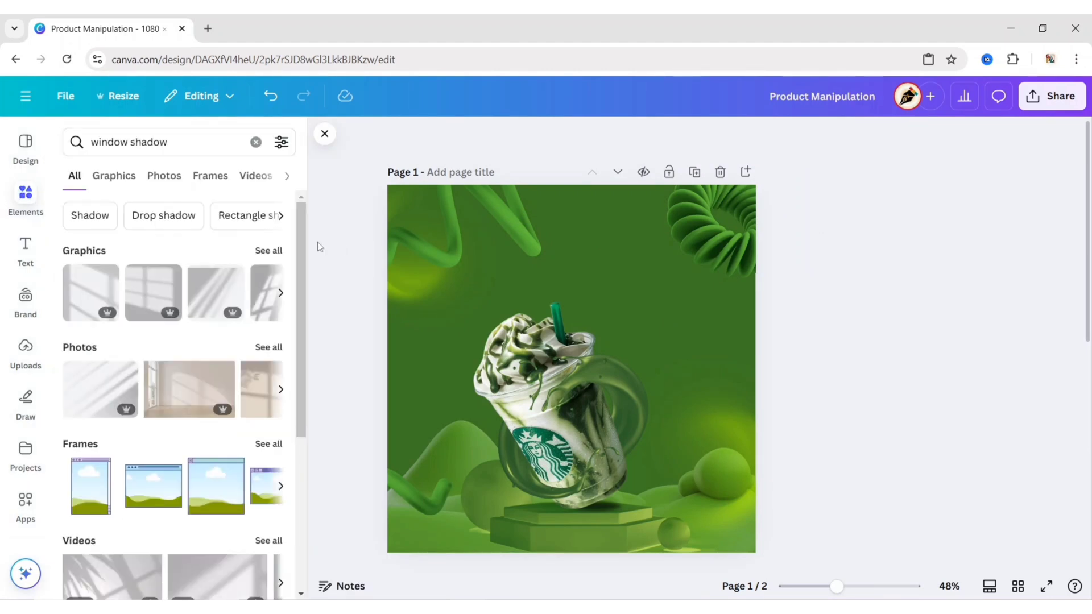
pyautogui.click(114, 176)
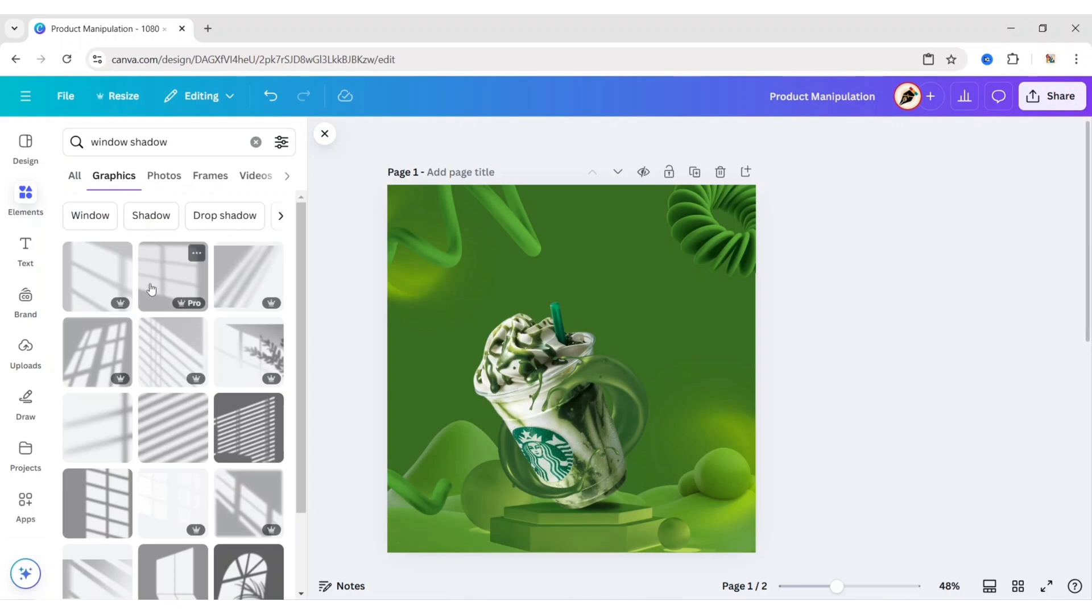
pyautogui.click(253, 351)
pyautogui.click(324, 134)
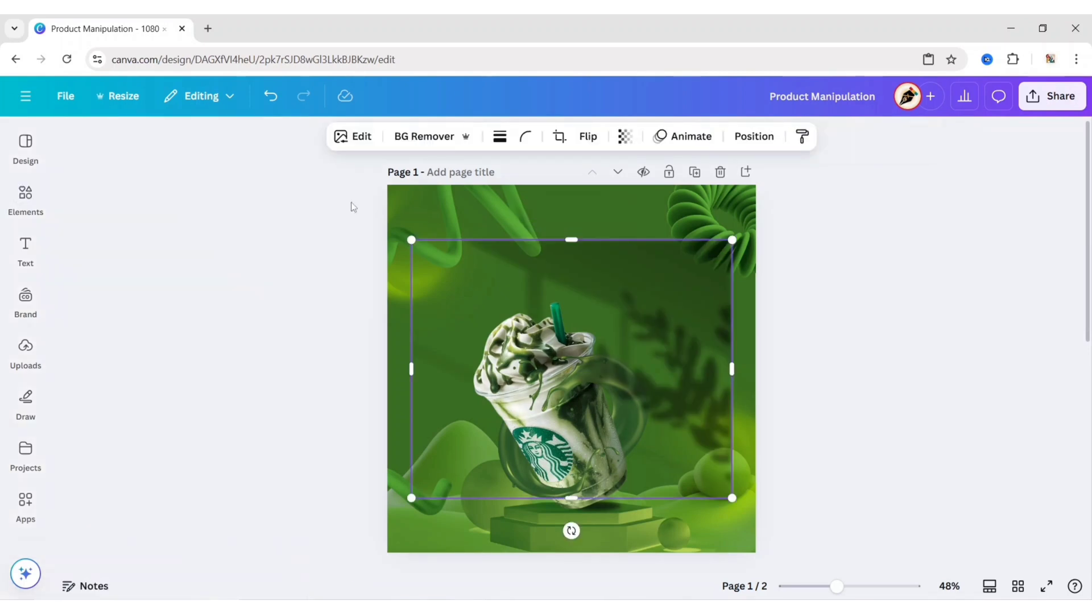
# Step: Align the leafy window shadow with the page's upper-right corner, send it to the back and nudge it slightly upward
pyautogui.moveTo(659, 384); pyautogui.dragTo(682, 332)
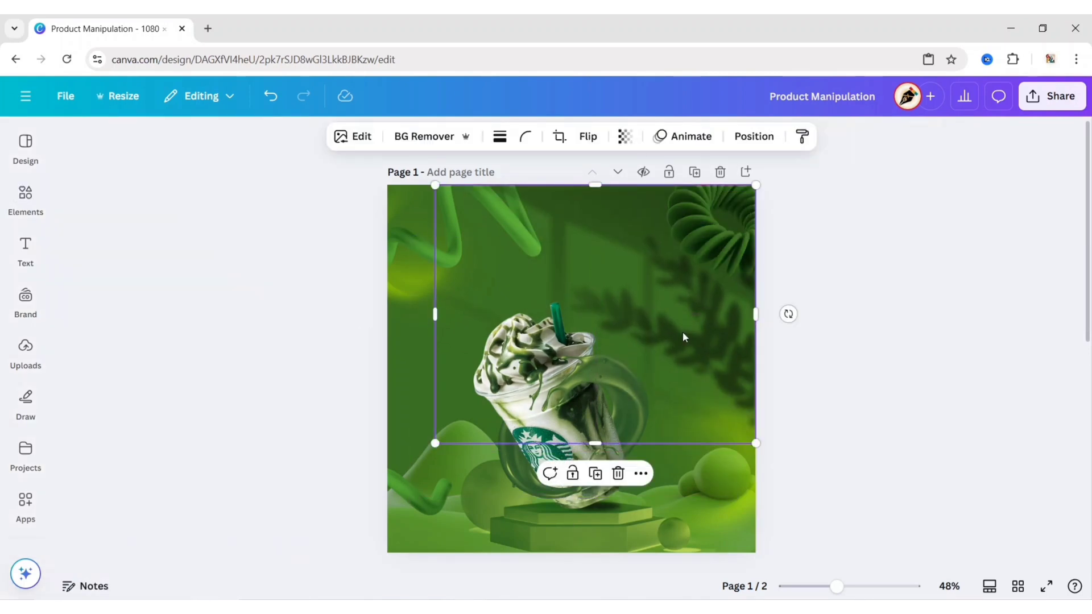
pyautogui.click(748, 136)
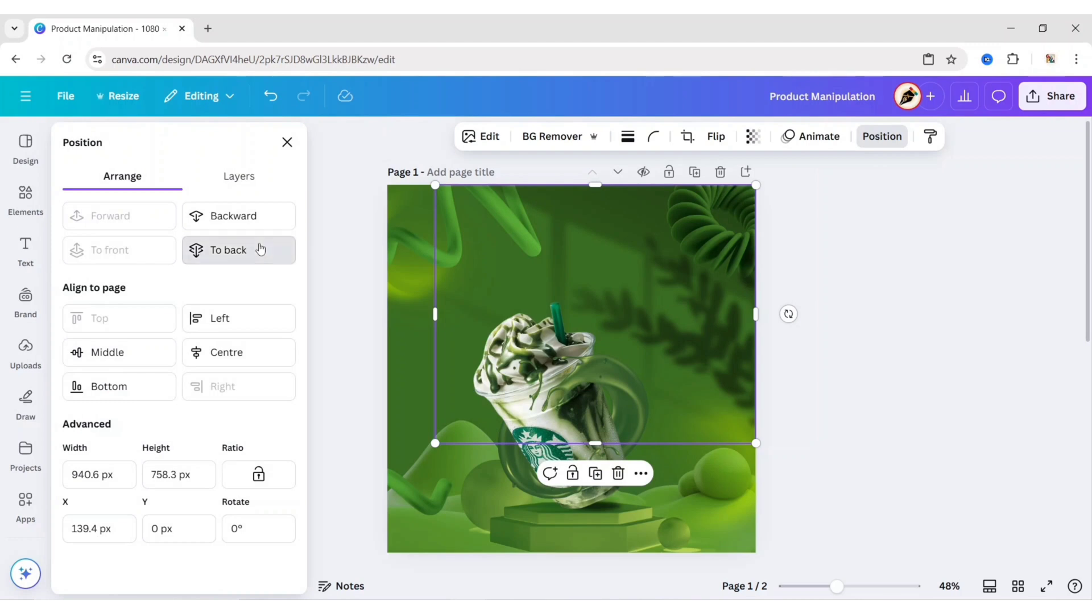
pyautogui.click(227, 249)
pyautogui.click(286, 142)
pyautogui.click(231, 331)
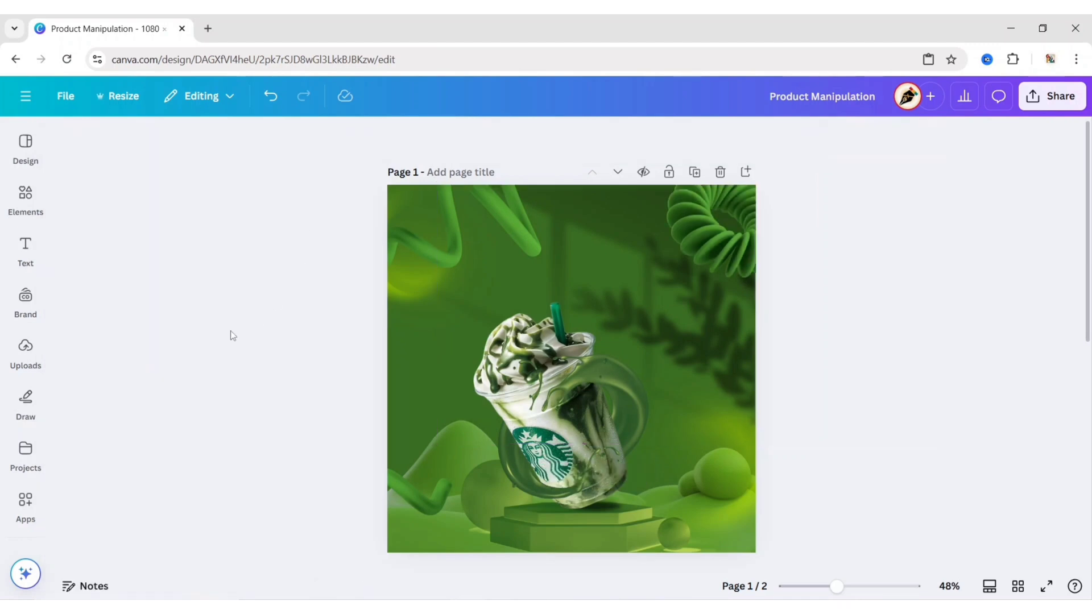
pyautogui.click(723, 322)
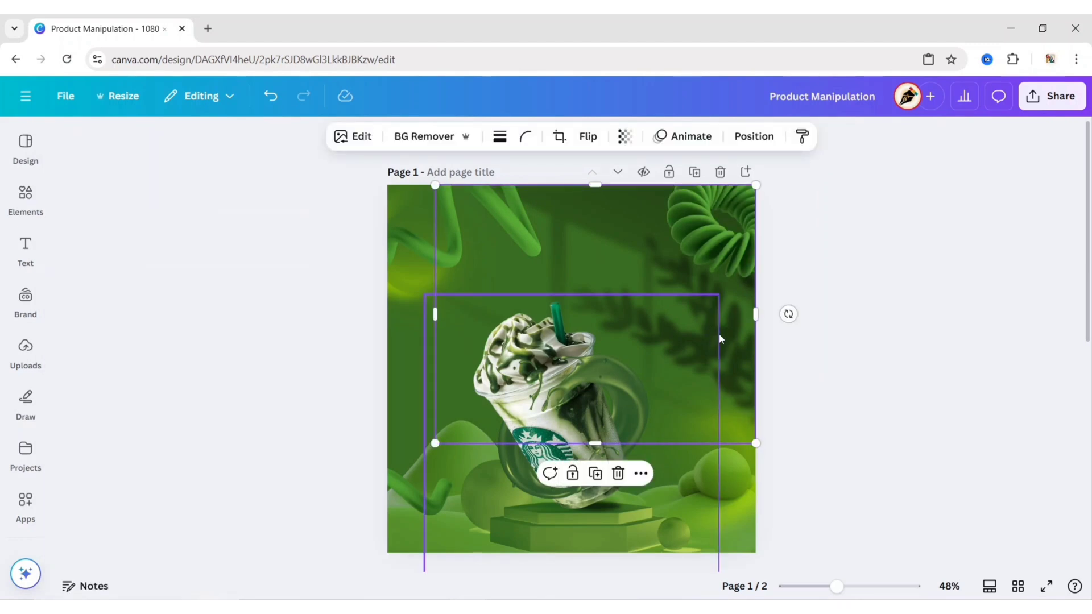
pyautogui.moveTo(728, 326); pyautogui.dragTo(729, 314)
pyautogui.click(305, 285)
# Step: Search the graphics elements for "white shadow" and add the soft round white glow to the page
pyautogui.click(26, 199)
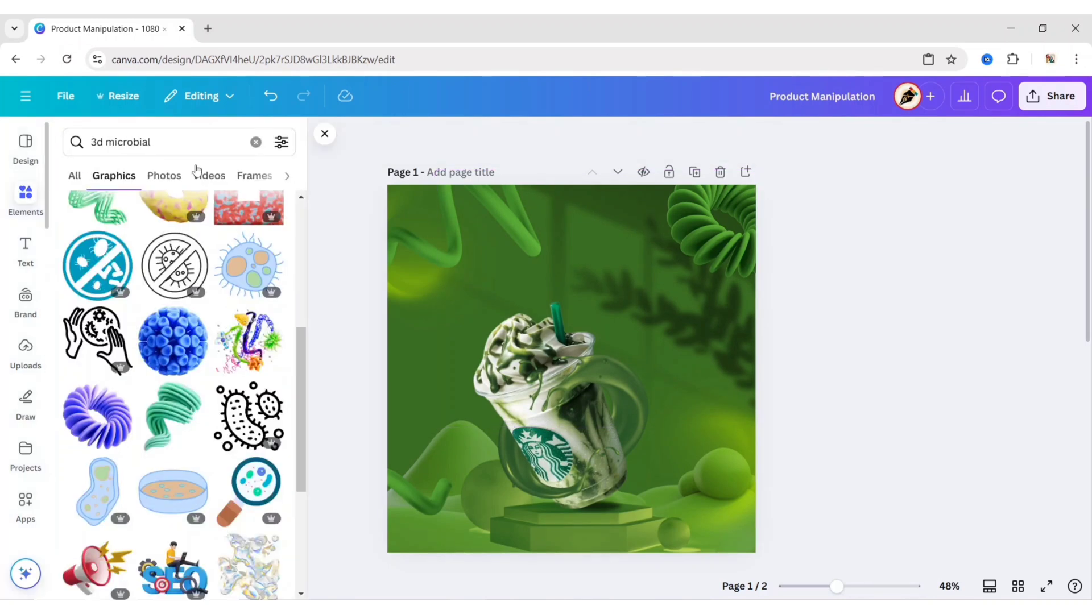
pyautogui.click(255, 143)
pyautogui.write('white shadow')
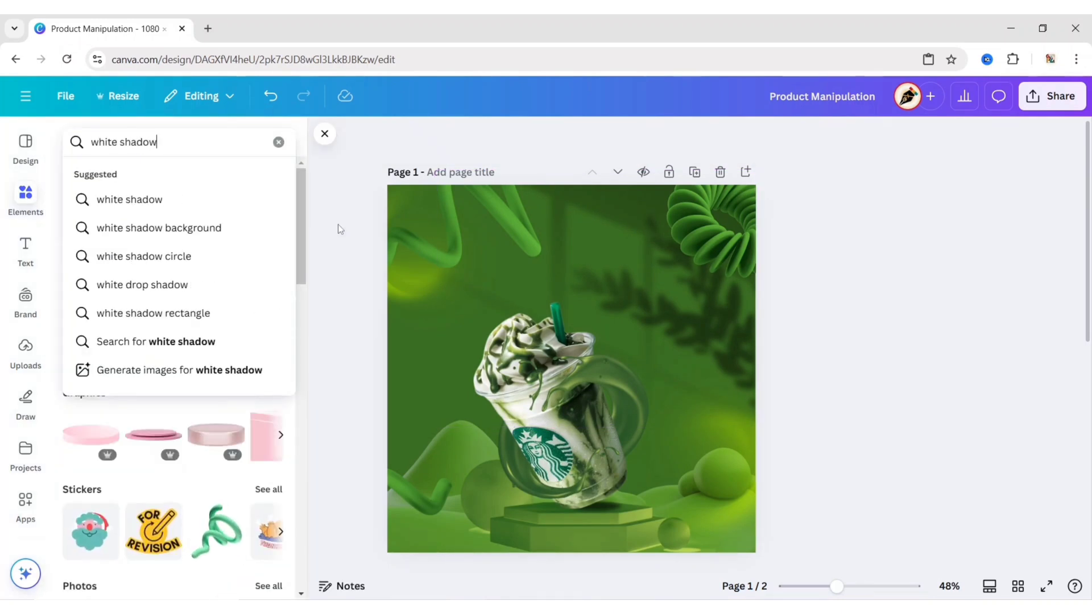
pyautogui.press('Return')
pyautogui.click(116, 179)
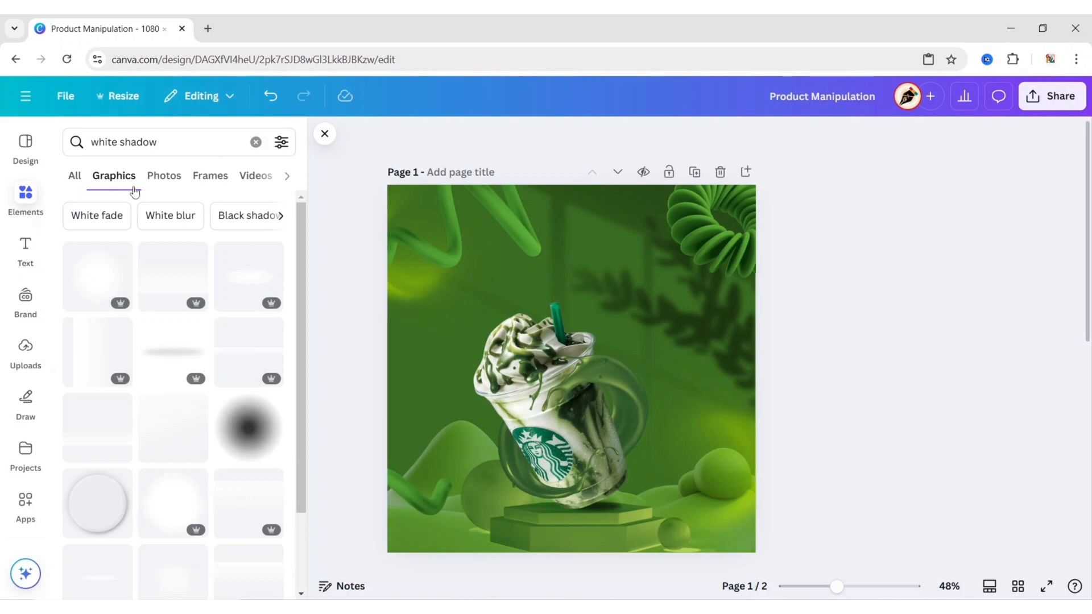
pyautogui.click(98, 283)
pyautogui.click(325, 134)
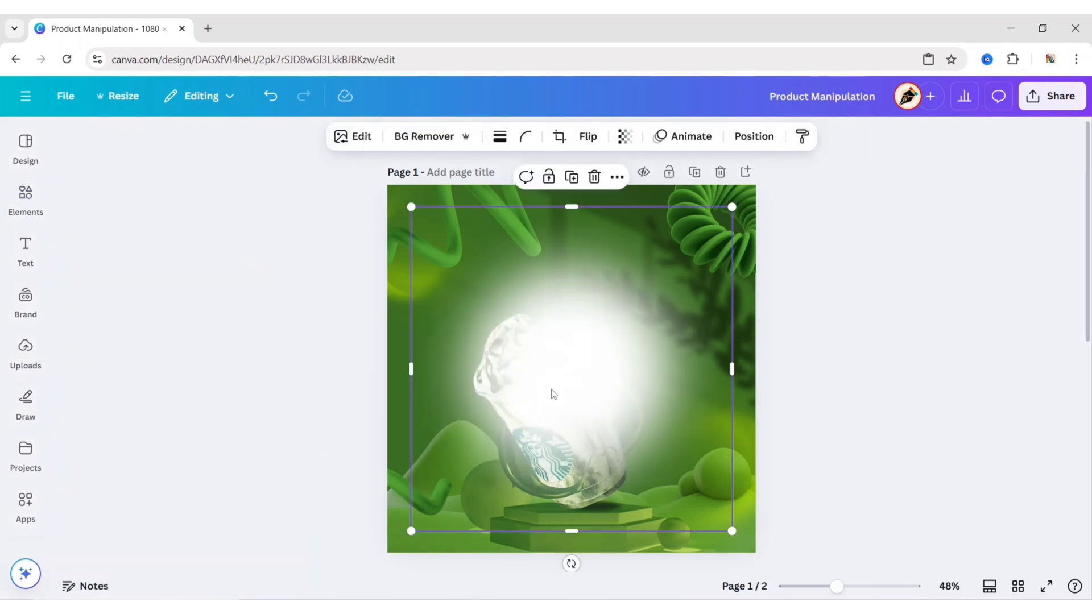
# Step: Send the white glow to the back and bring it one level forward, above the leafy window shadow
pyautogui.click(753, 137)
pyautogui.click(255, 250)
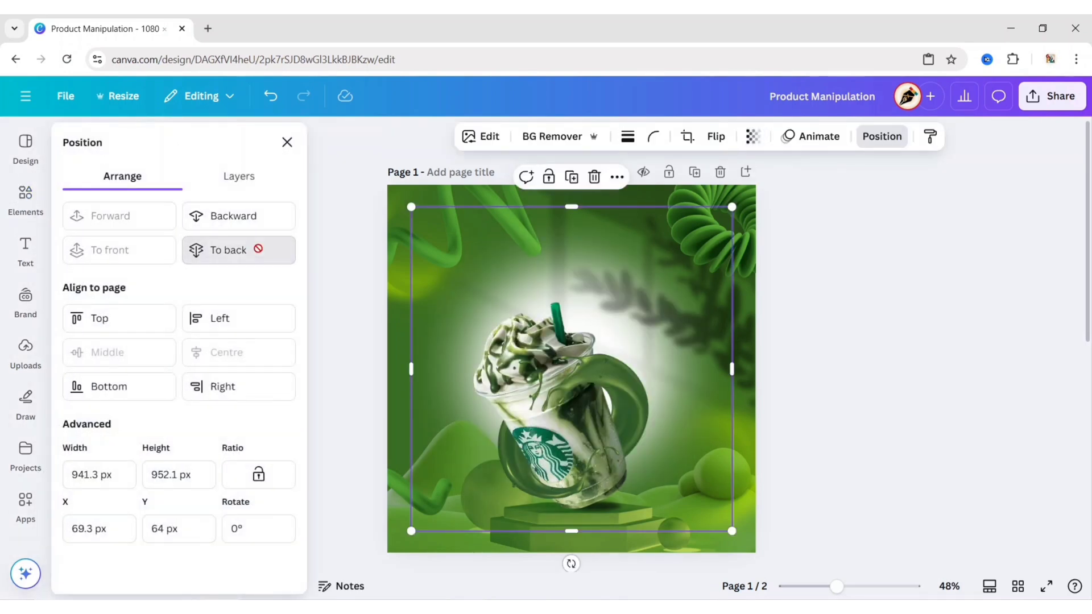
pyautogui.click(122, 218)
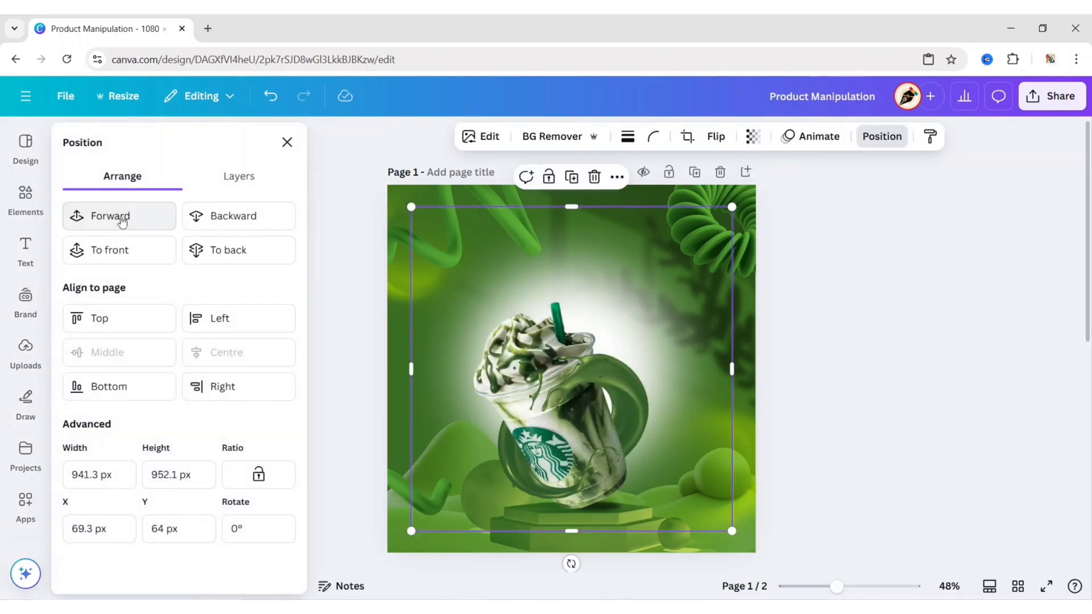
pyautogui.click(287, 143)
# Step: Shrink the white glow slightly and position it directly behind the frappé cup
pyautogui.moveTo(645, 269); pyautogui.dragTo(630, 281)
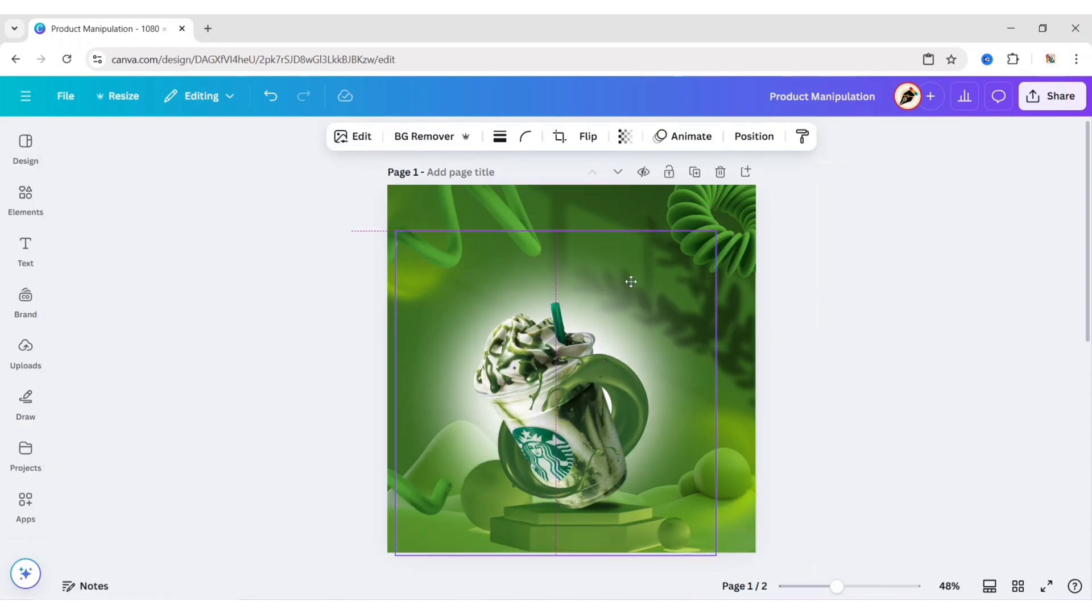
pyautogui.moveTo(716, 231); pyautogui.dragTo(689, 260)
pyautogui.moveTo(578, 274); pyautogui.dragTo(584, 257)
pyautogui.click(233, 305)
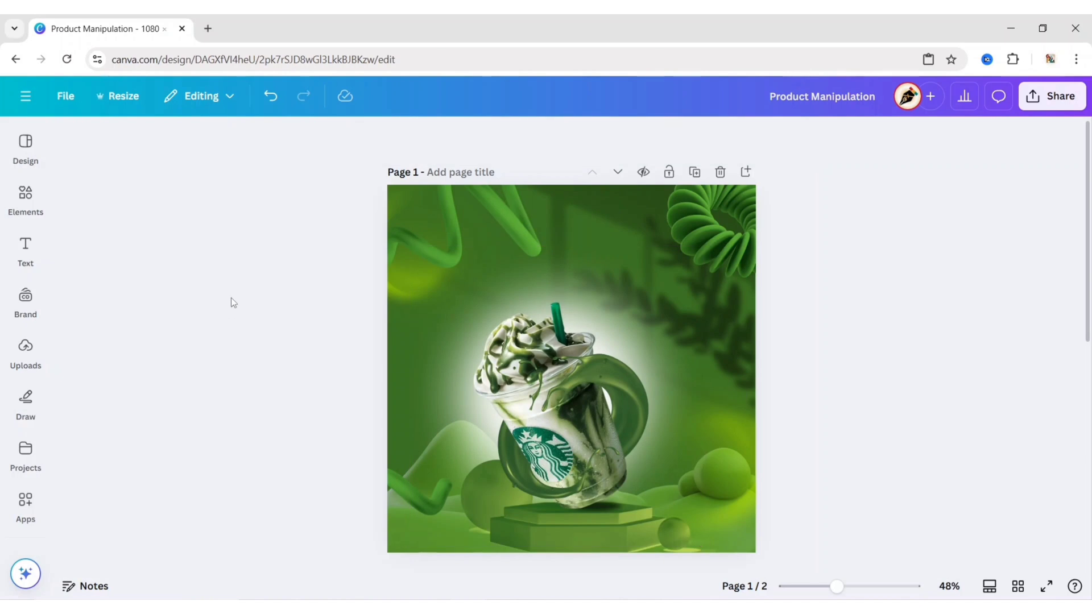